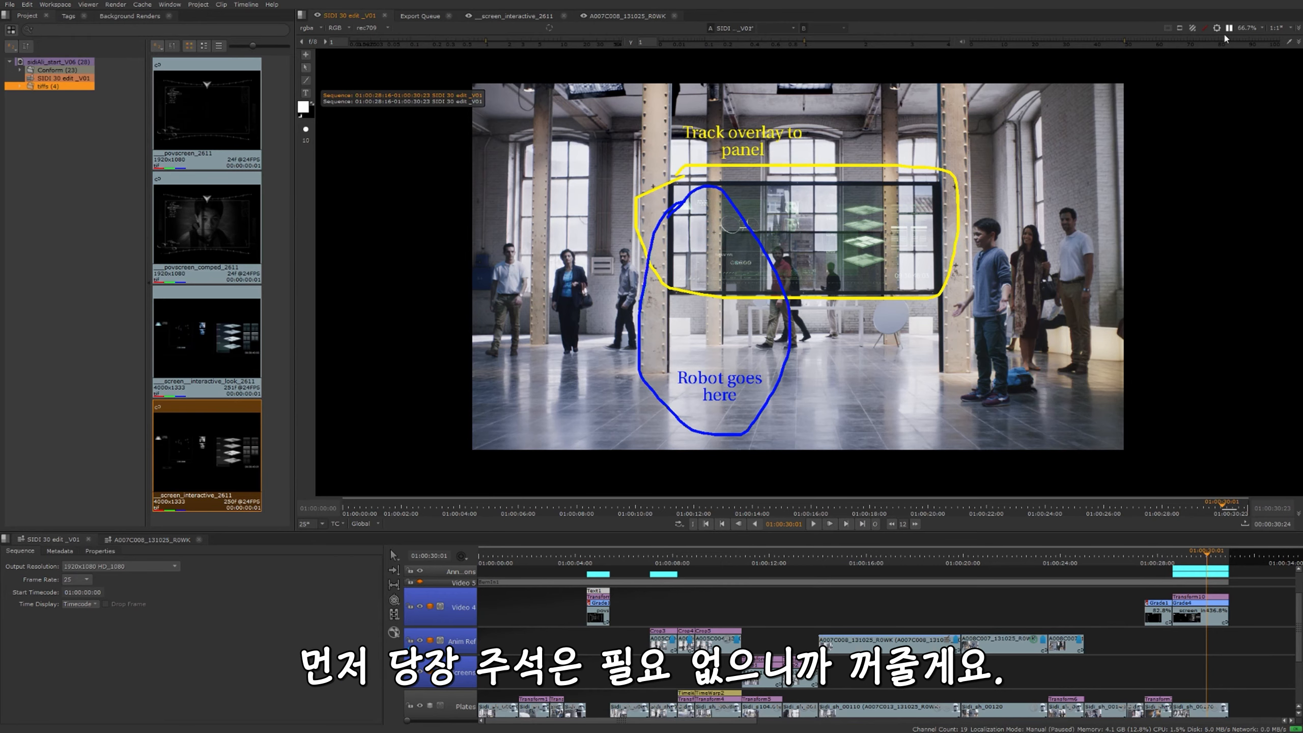
Hide the viewer annotations and open the export settings for the ___povscreen_comped_2611 clip, processed as clips.
{"action": "left_click", "coordinate": [1207, 29]}
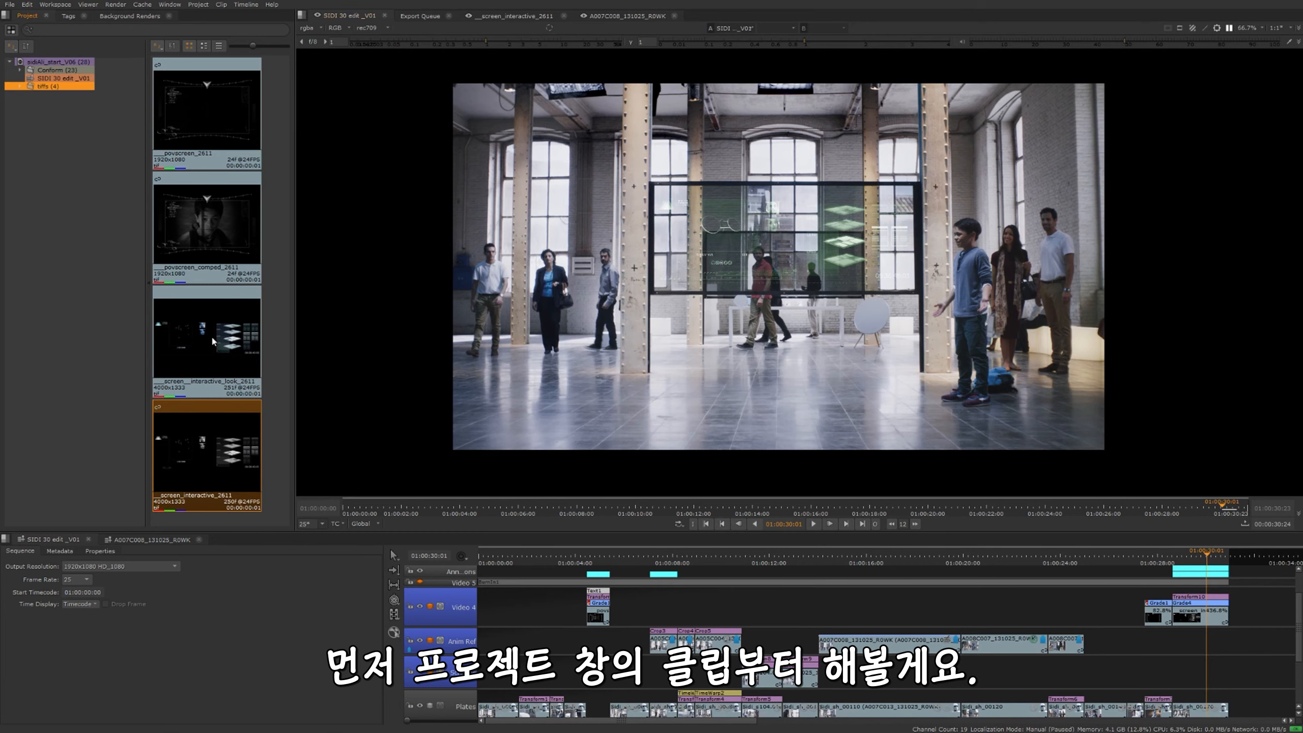
{"action": "left_click", "coordinate": [178, 200]}
{"action": "right_click", "coordinate": [204, 209]}
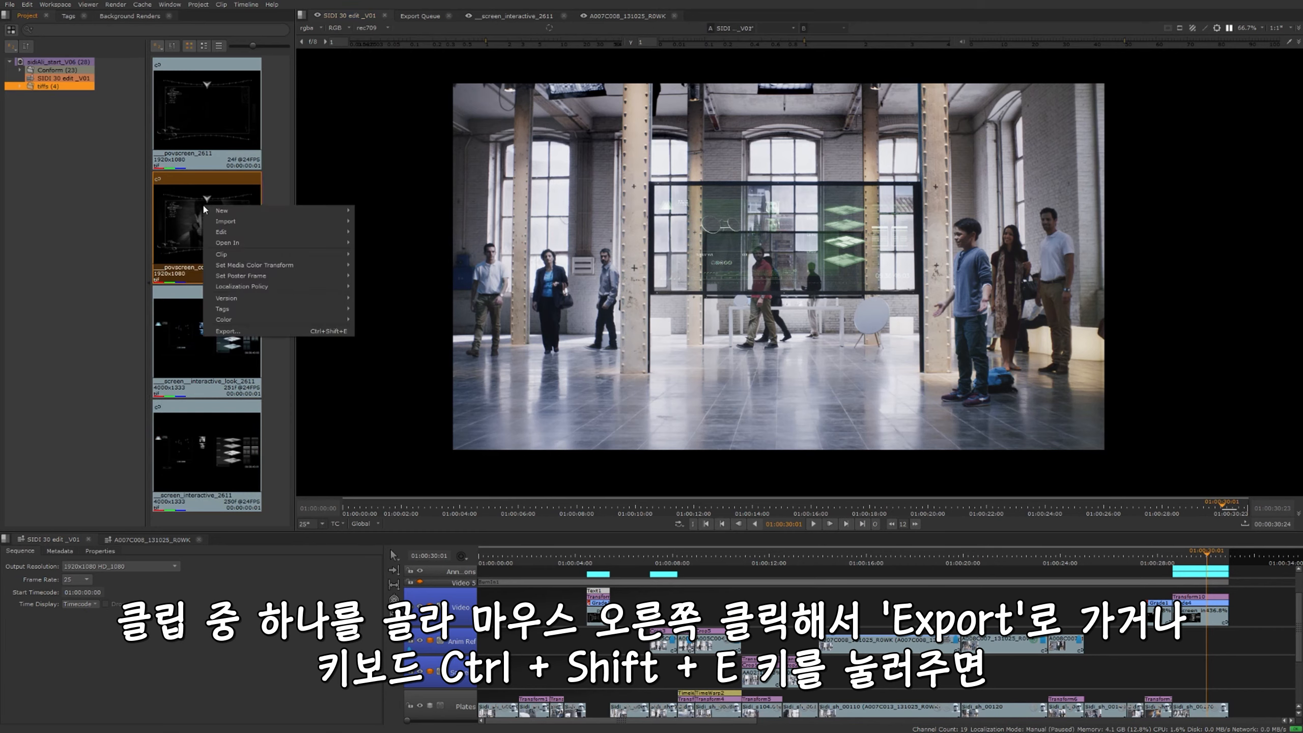
{"action": "left_click", "coordinate": [332, 331]}
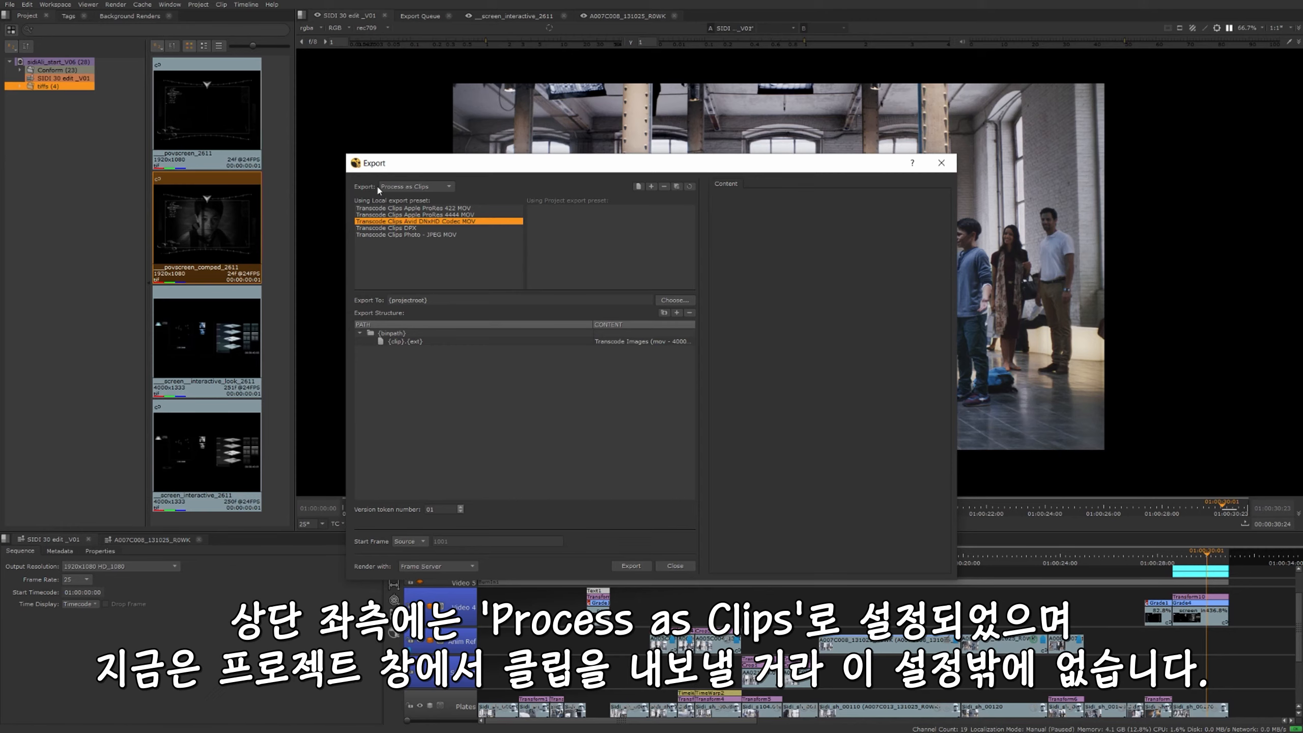
{"action": "left_click", "coordinate": [442, 190]}
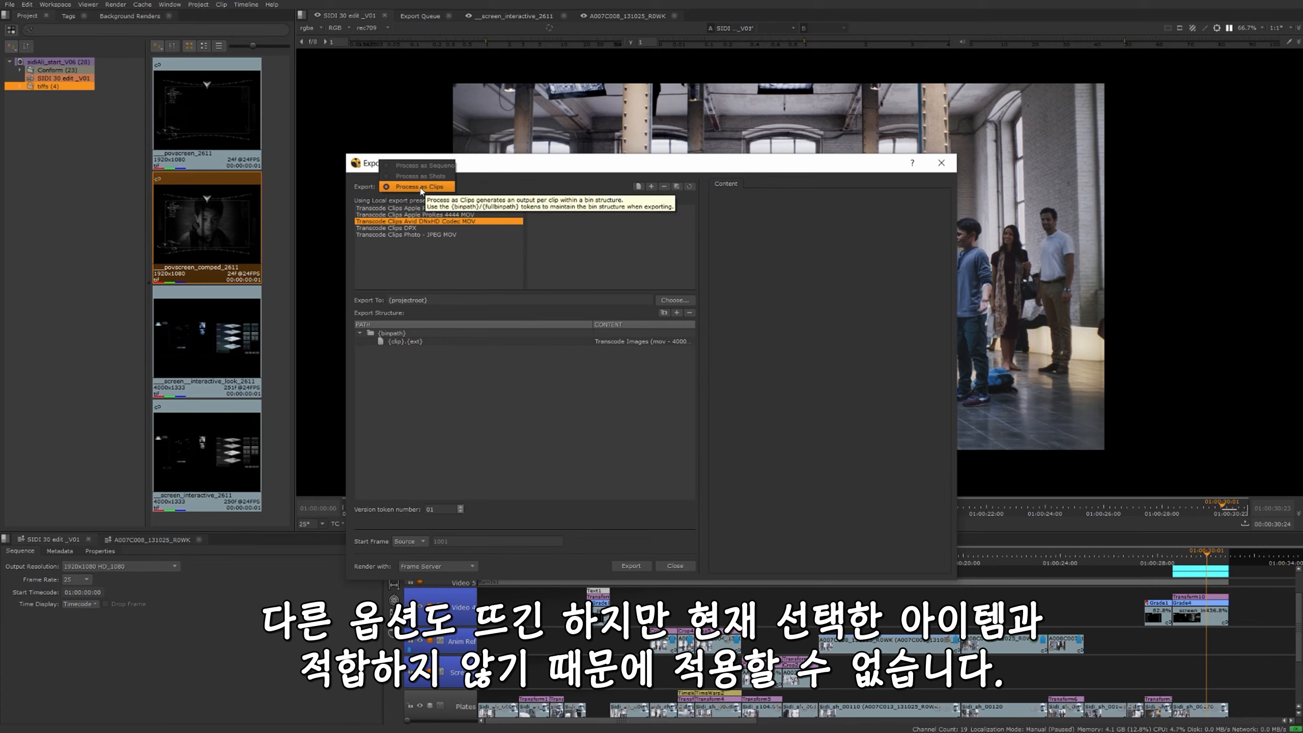
{"action": "left_click", "coordinate": [477, 188]}
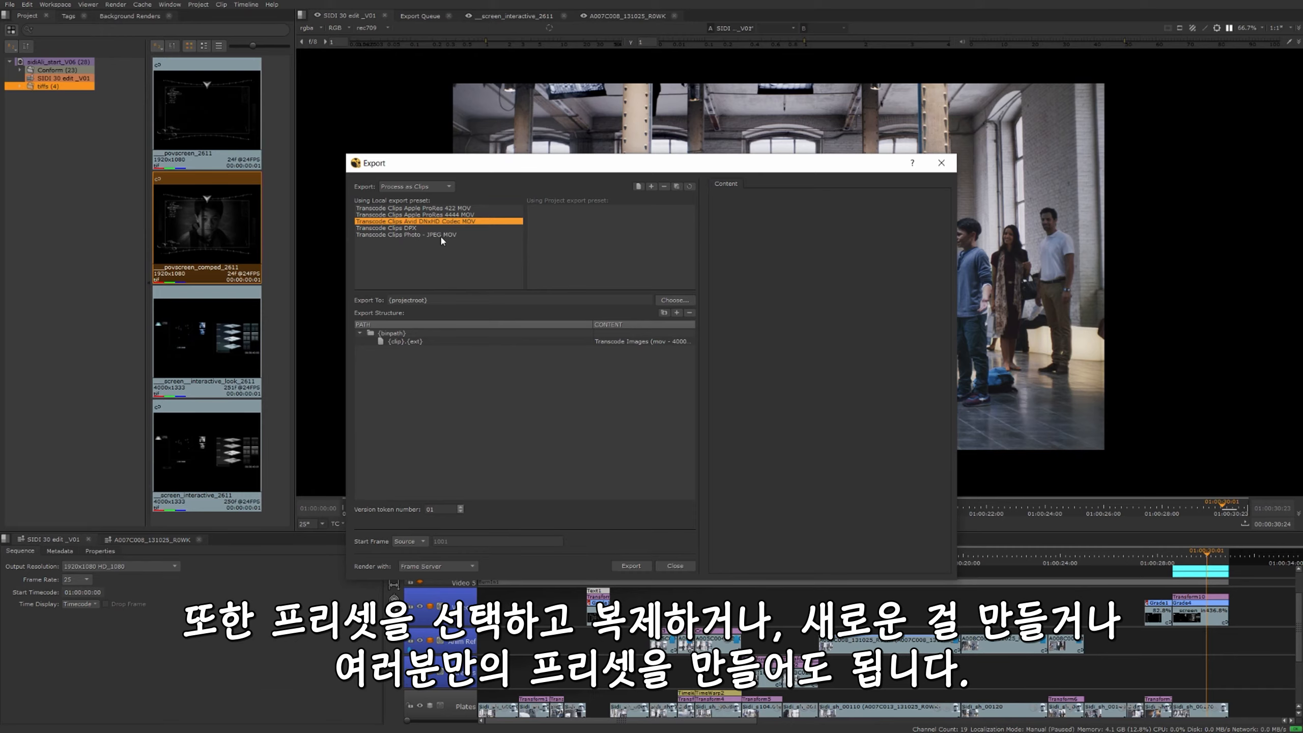
Add a new empty local export preset and delete it again.
{"action": "left_click", "coordinate": [652, 186]}
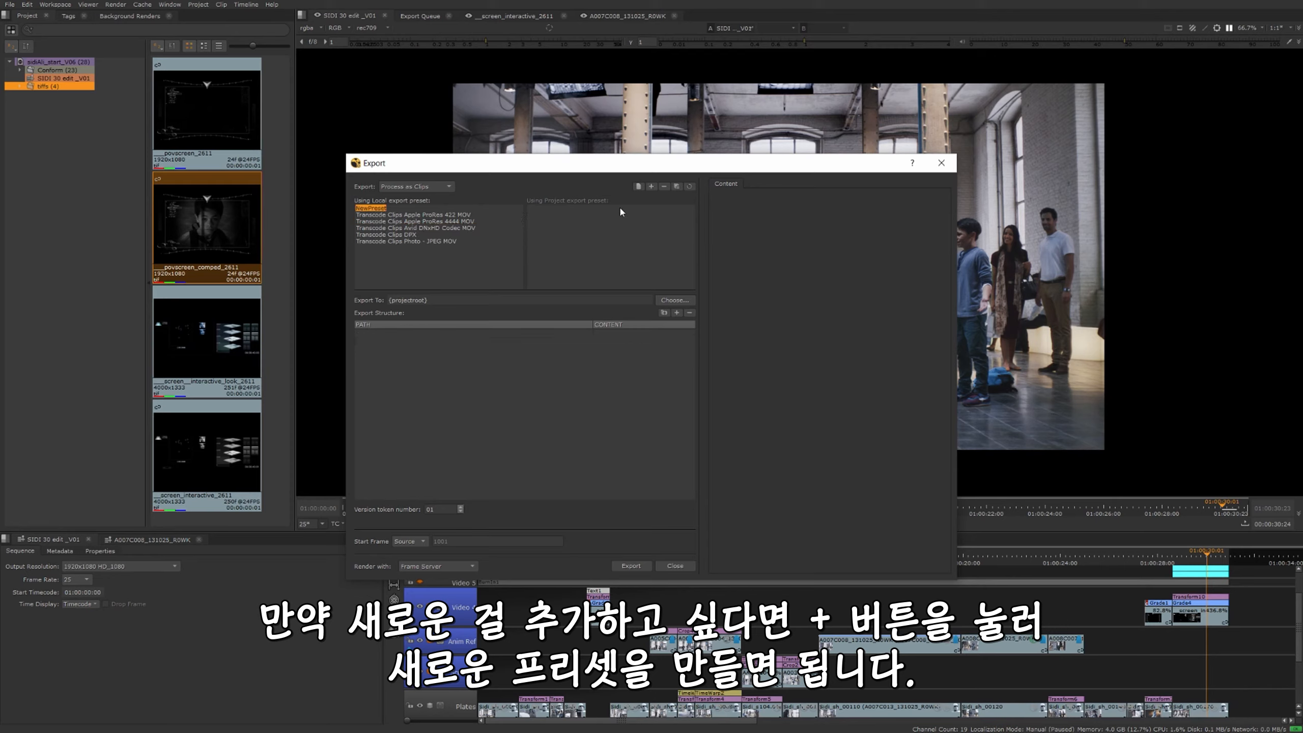
{"action": "left_click", "coordinate": [665, 186]}
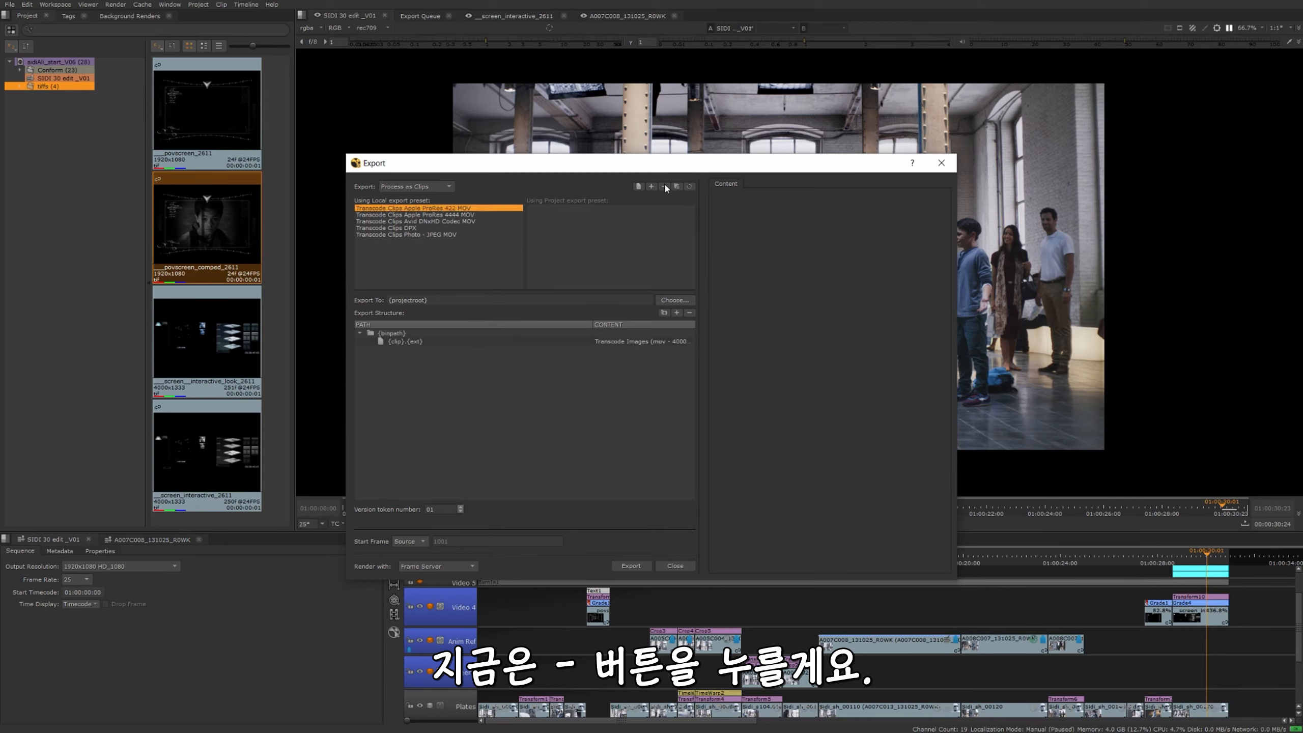
Duplicate the Transcode Clips DPX preset and set the export destination to the Desktop/NSfB_Demo folder.
{"action": "left_click", "coordinate": [405, 229]}
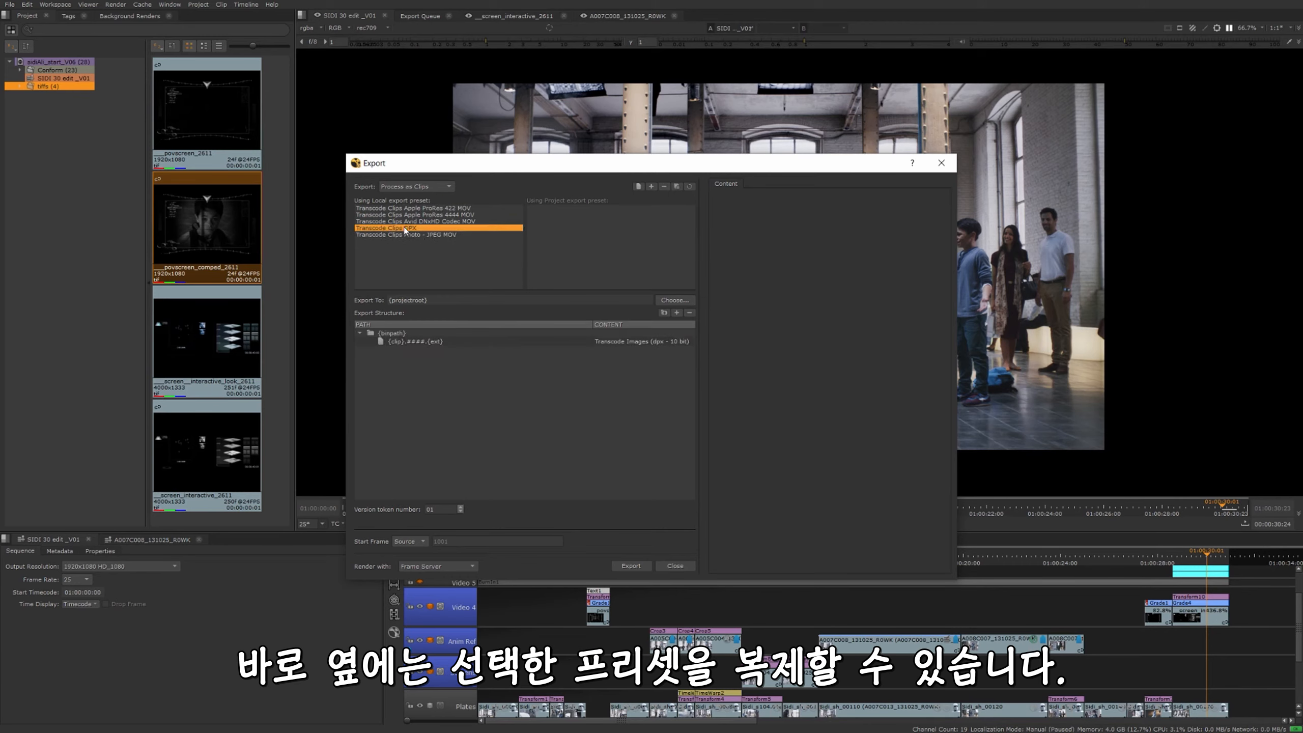
{"action": "left_click", "coordinate": [677, 187]}
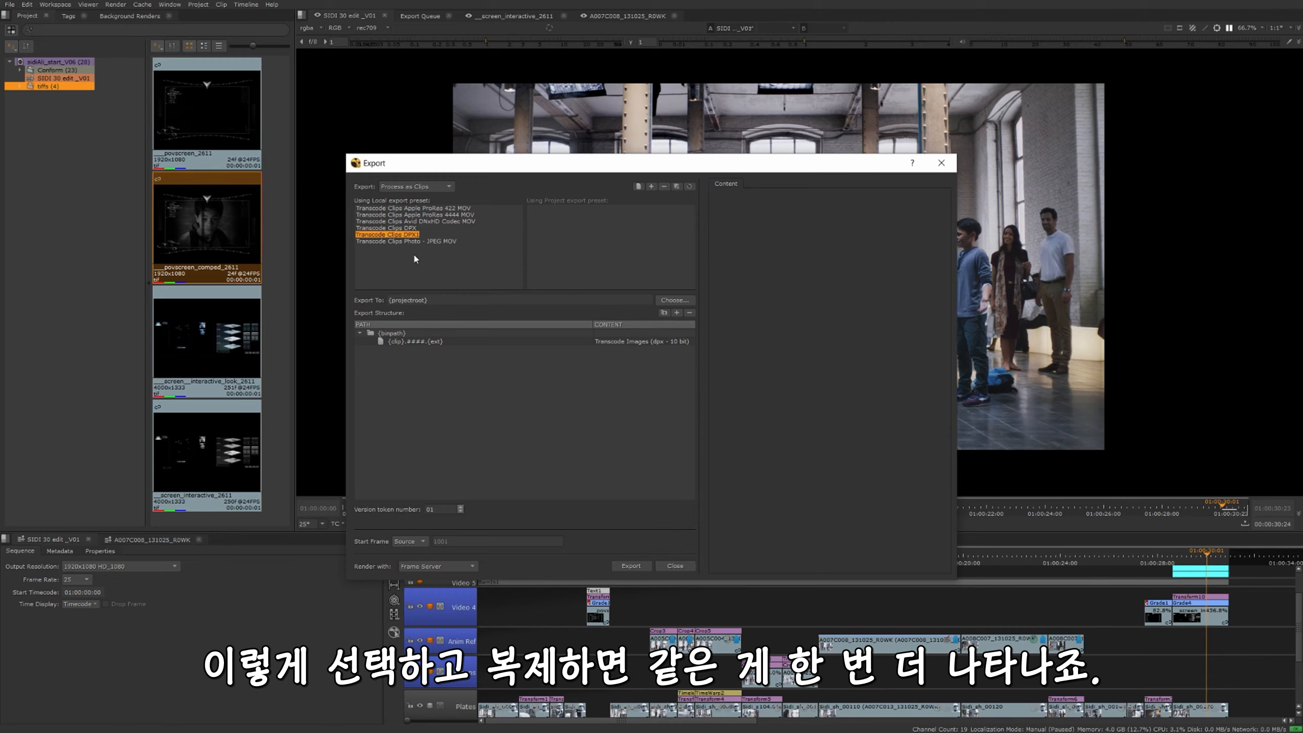
{"action": "key", "text": "Return"}
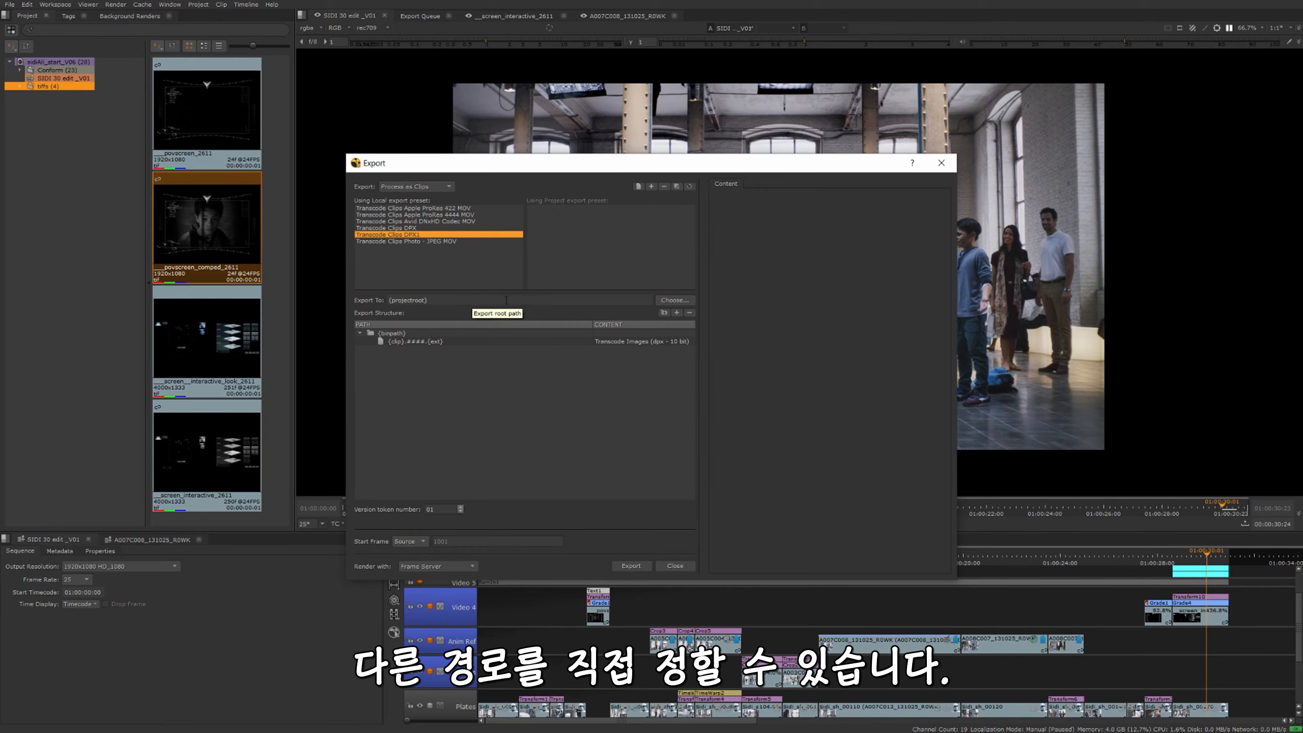
{"action": "left_click", "coordinate": [677, 300]}
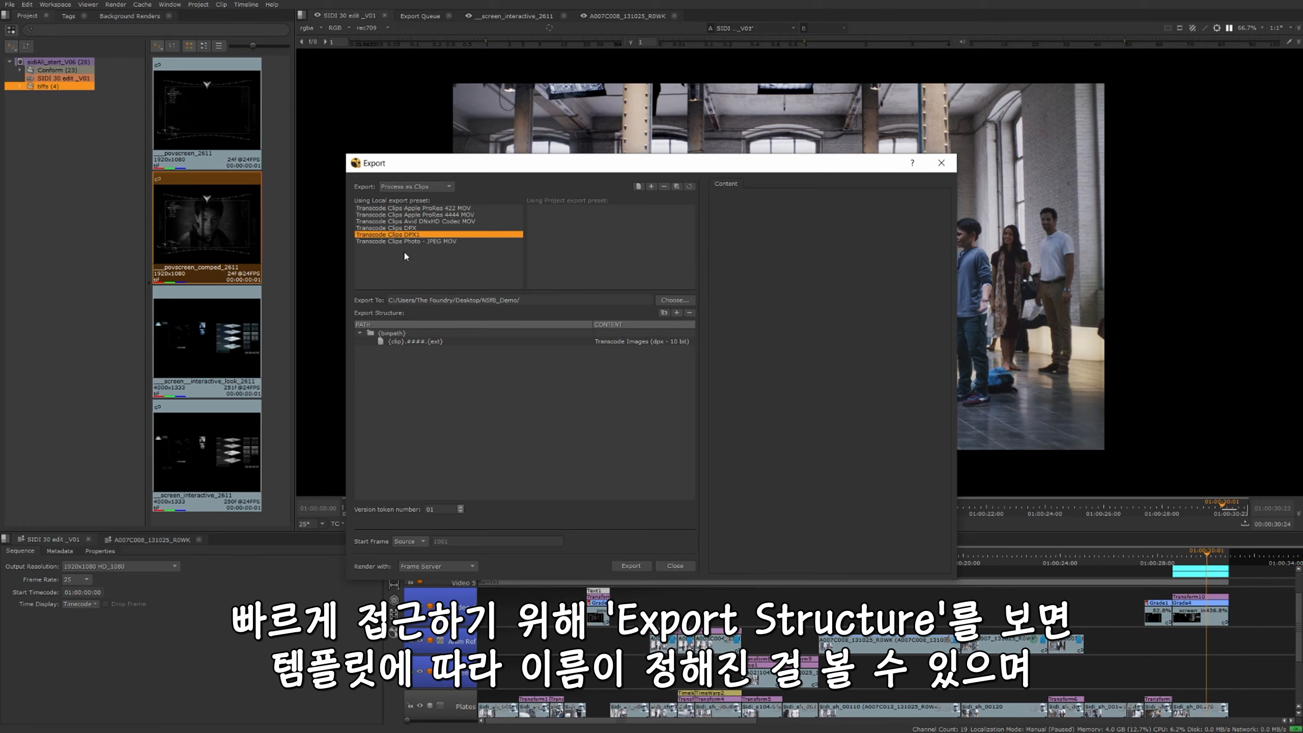
Rename the duplicated DPX preset as Transcode Clips Jpeg.
{"action": "double_click", "coordinate": [410, 235]}
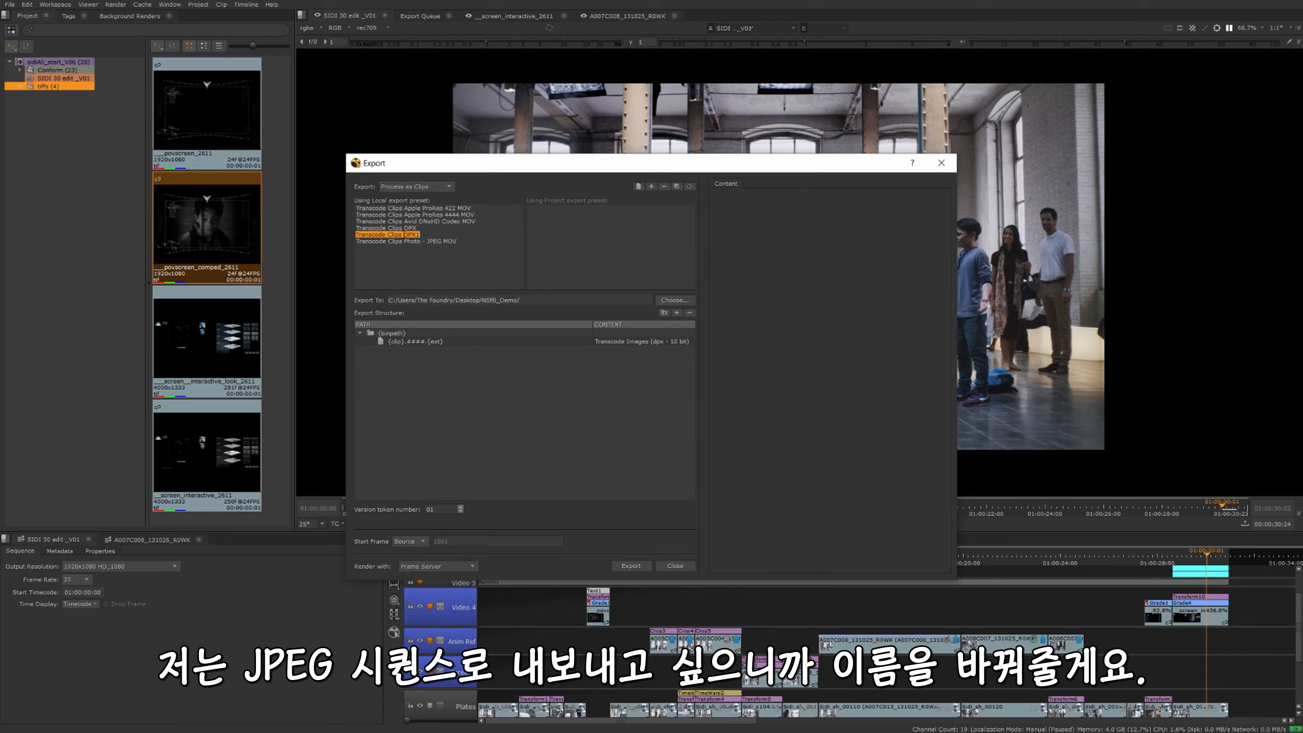
{"action": "left_click_drag", "start_coordinate": [402, 234], "coordinate": [421, 234]}
{"action": "key", "text": "BackSpace"}
{"action": "type", "text": "Jpeg"}
{"action": "key", "text": "Return"}
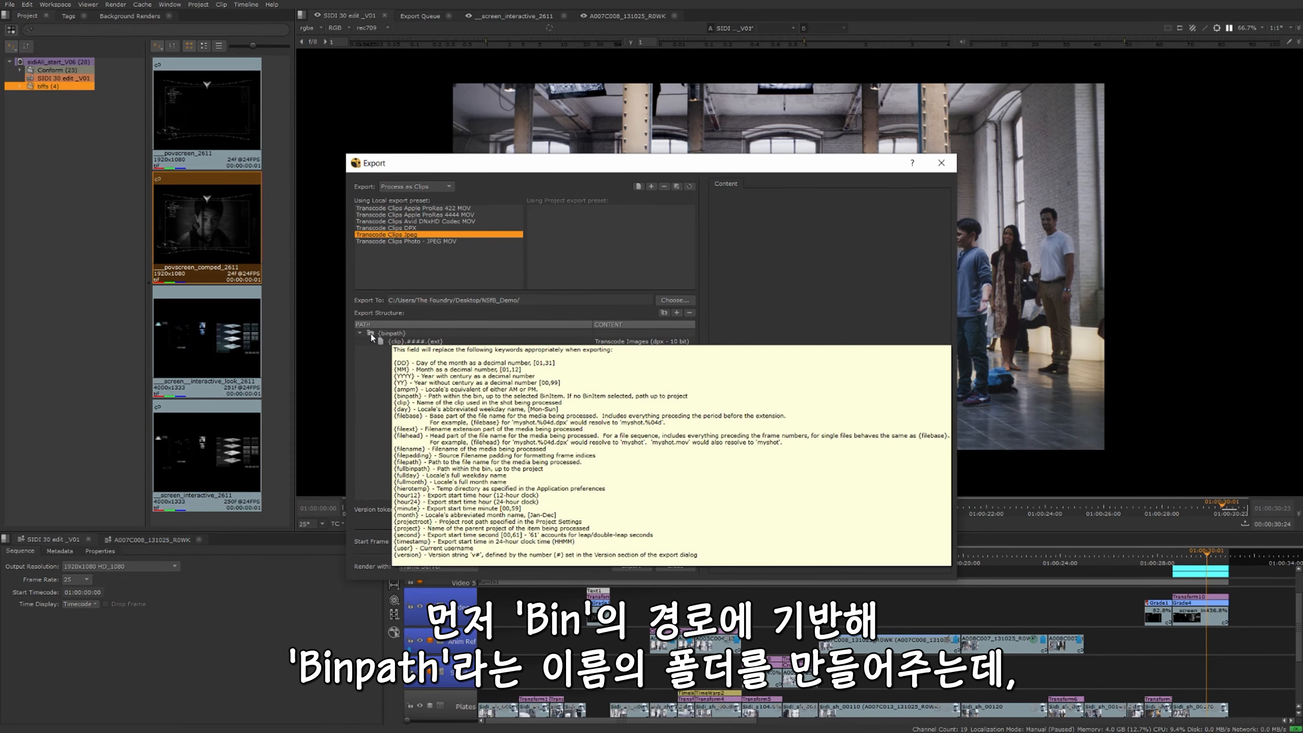
For the {clip}.####.{ext} entry in the export structure, set the channels to rgb and the colourspace to rec709.
{"action": "left_click", "coordinate": [370, 333]}
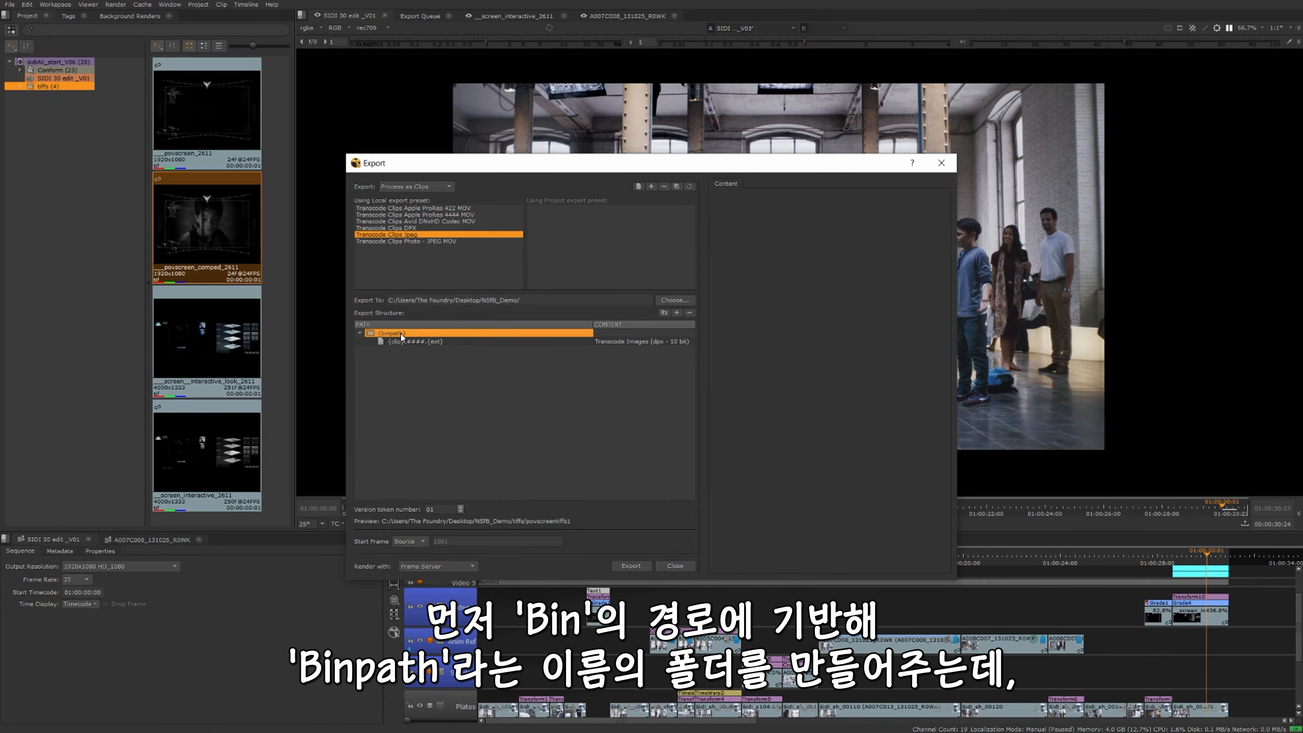
{"action": "mouse_move", "coordinate": [400, 338]}
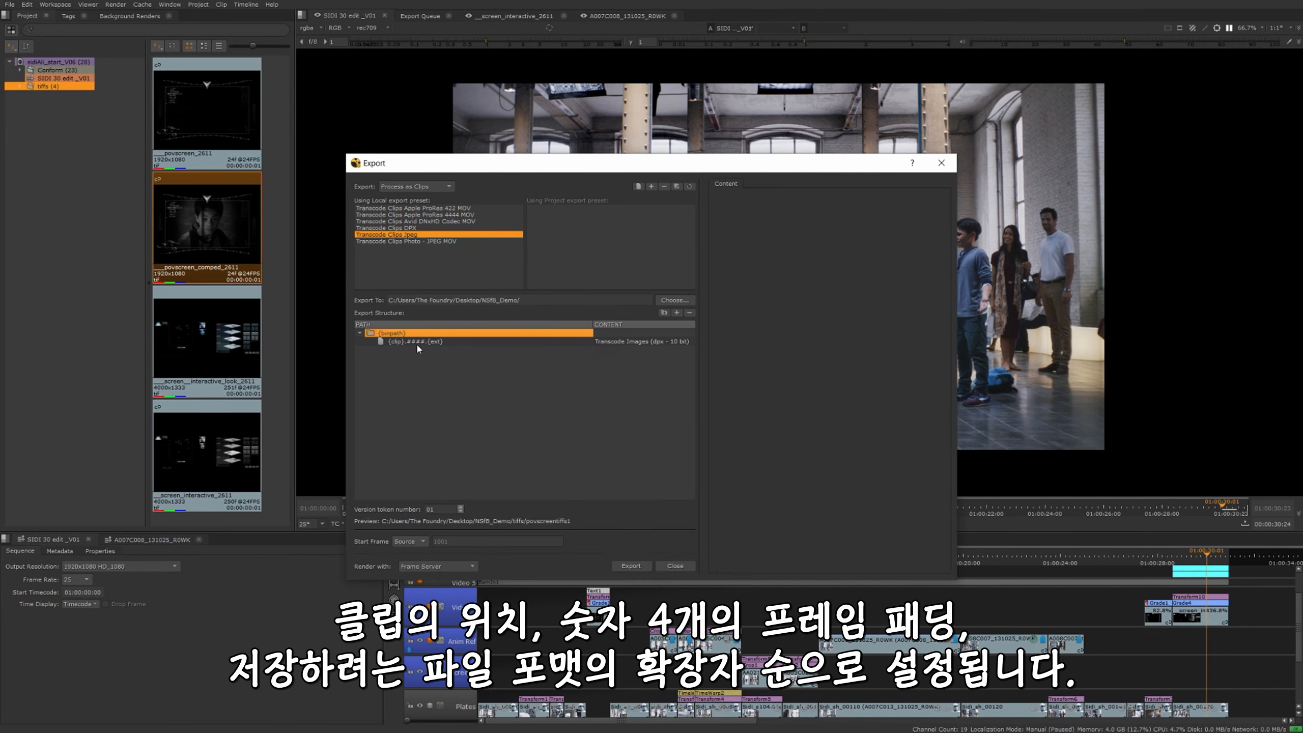
{"action": "left_click", "coordinate": [415, 343]}
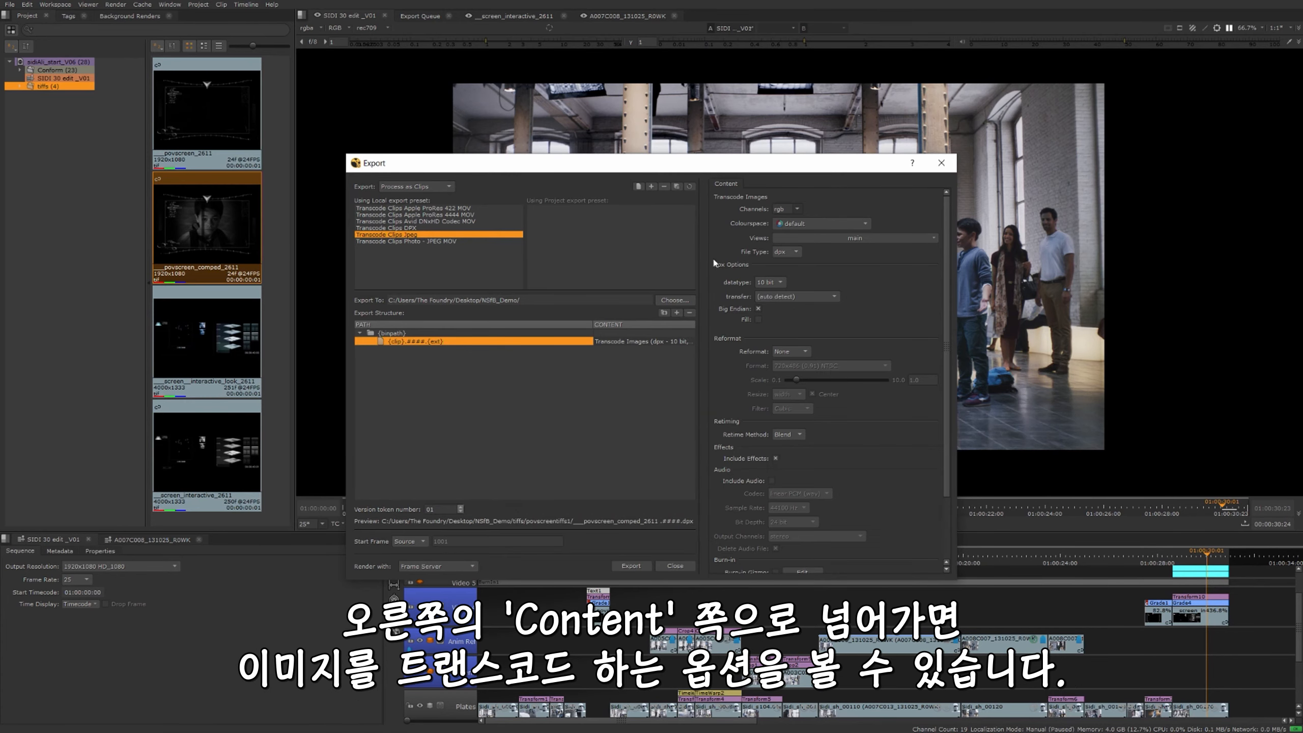
{"action": "left_click", "coordinate": [798, 208]}
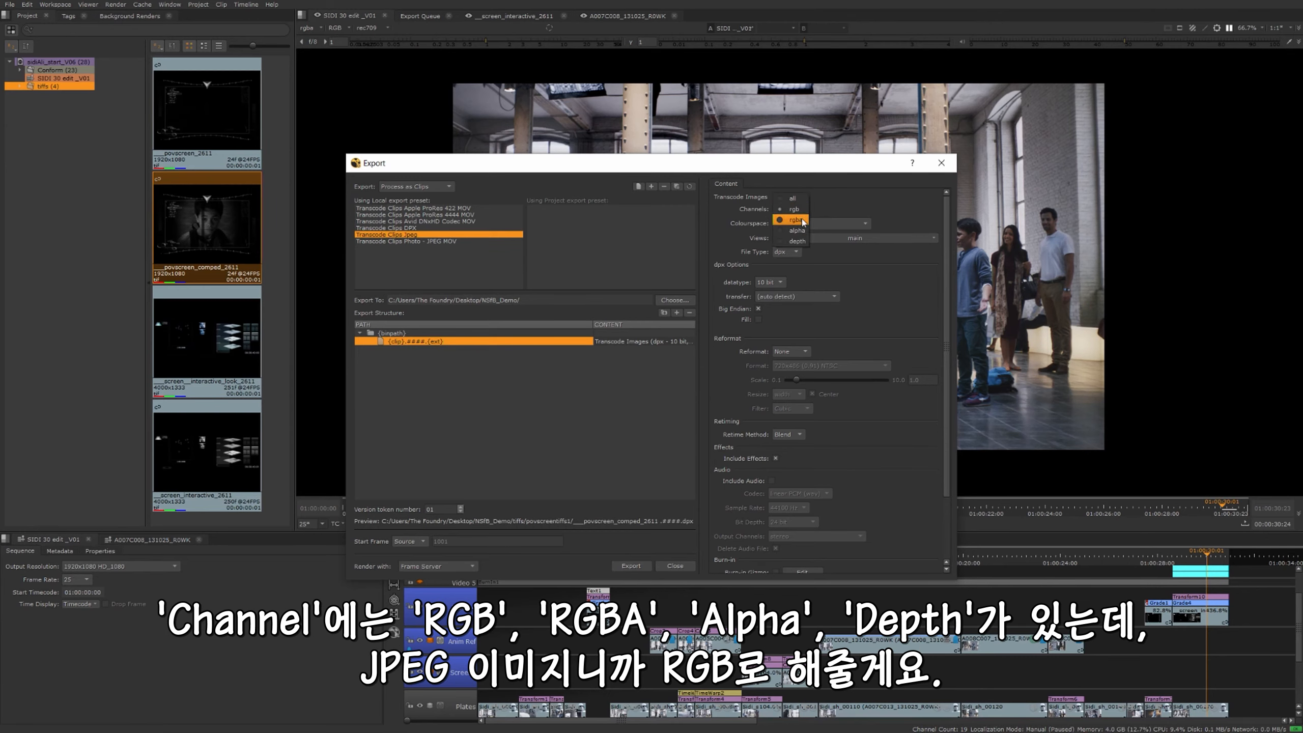
{"action": "left_click", "coordinate": [787, 209]}
{"action": "left_click", "coordinate": [862, 223]}
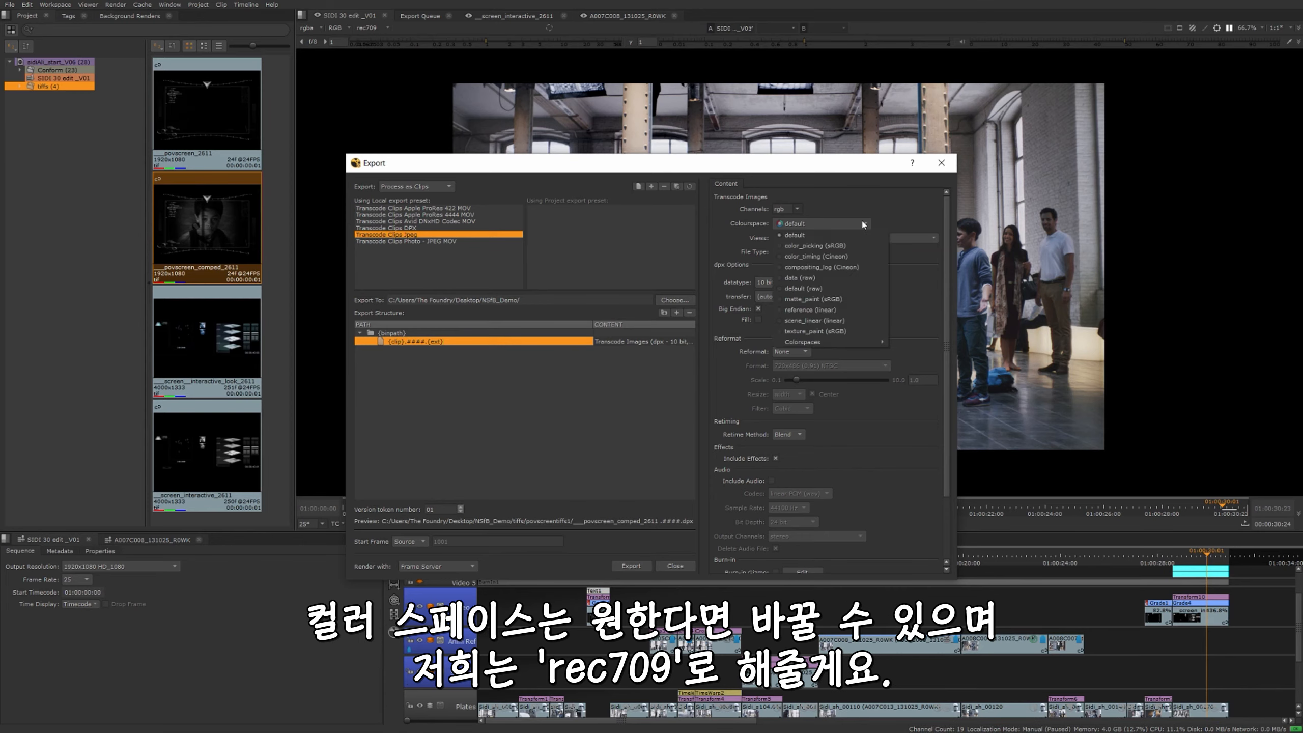
{"action": "mouse_move", "coordinate": [878, 342]}
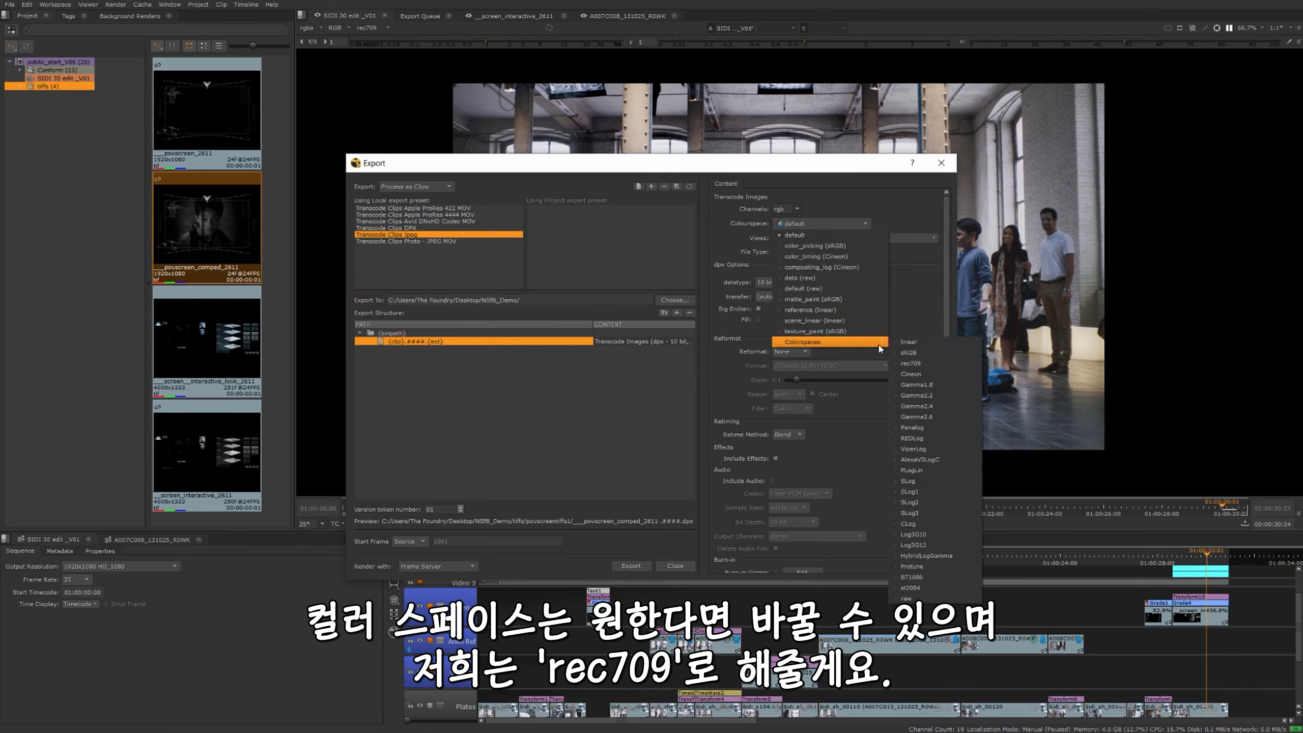
{"action": "left_click", "coordinate": [917, 364]}
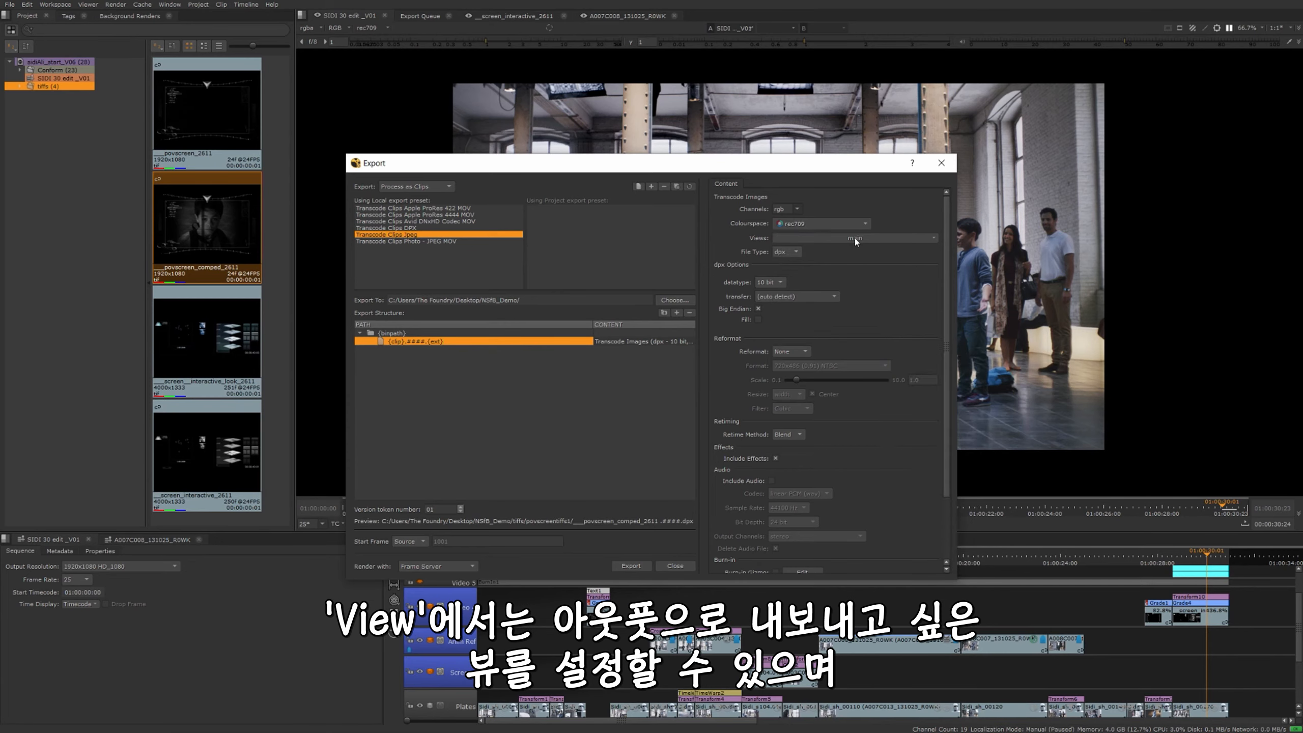
Set the file type of the transcoded images to jpeg.
{"action": "left_click", "coordinate": [788, 252]}
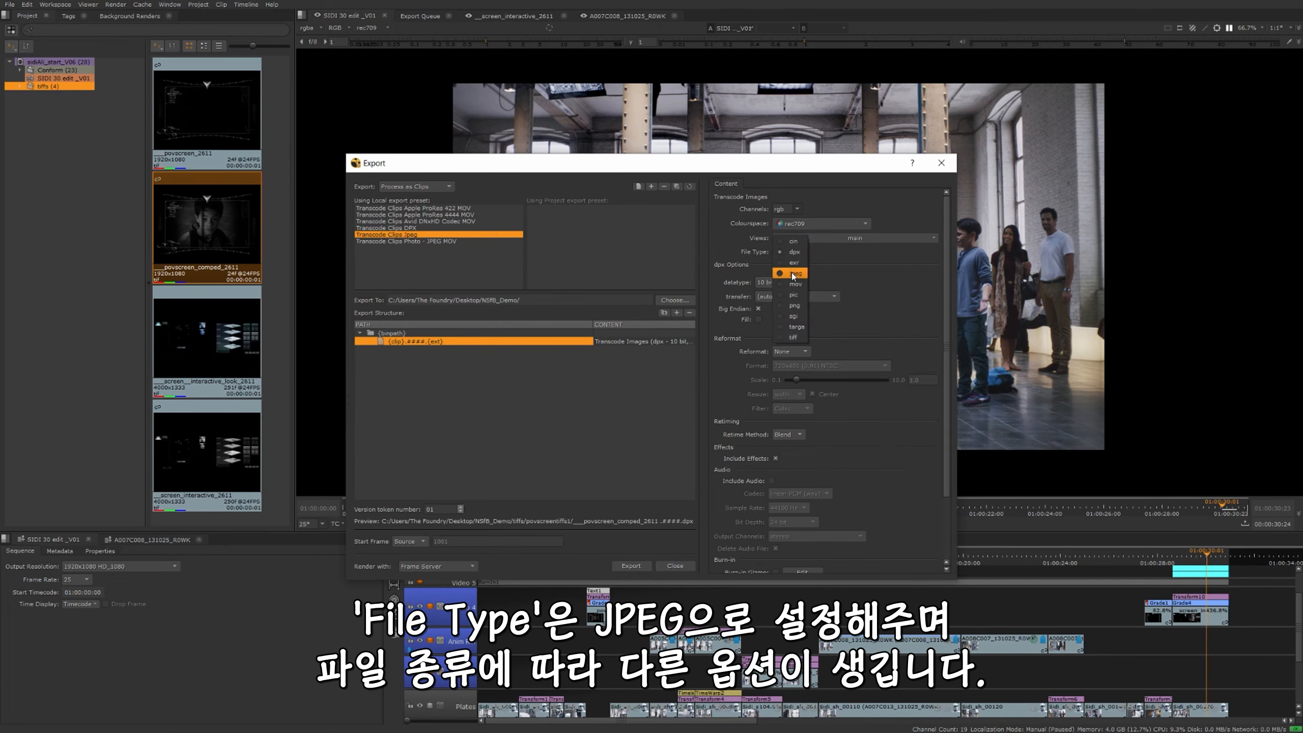
{"action": "left_click", "coordinate": [795, 273]}
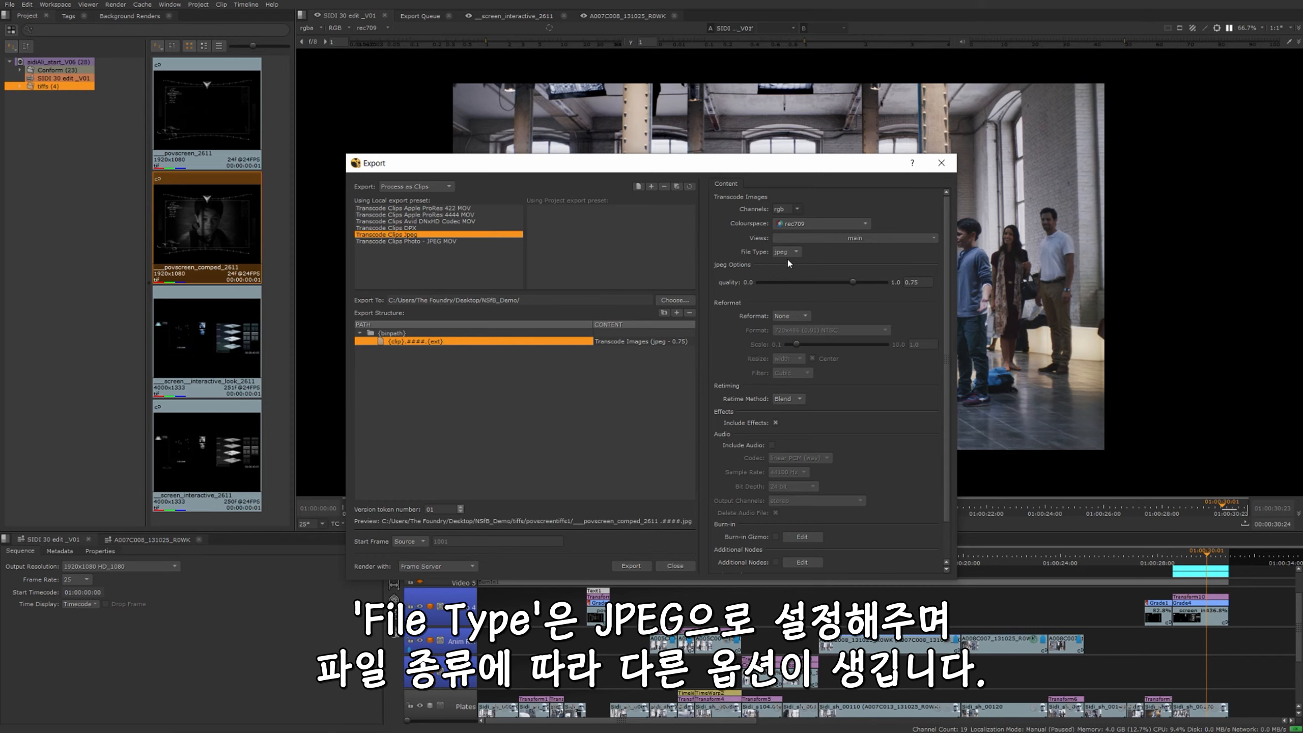
{"action": "left_click", "coordinate": [928, 283]}
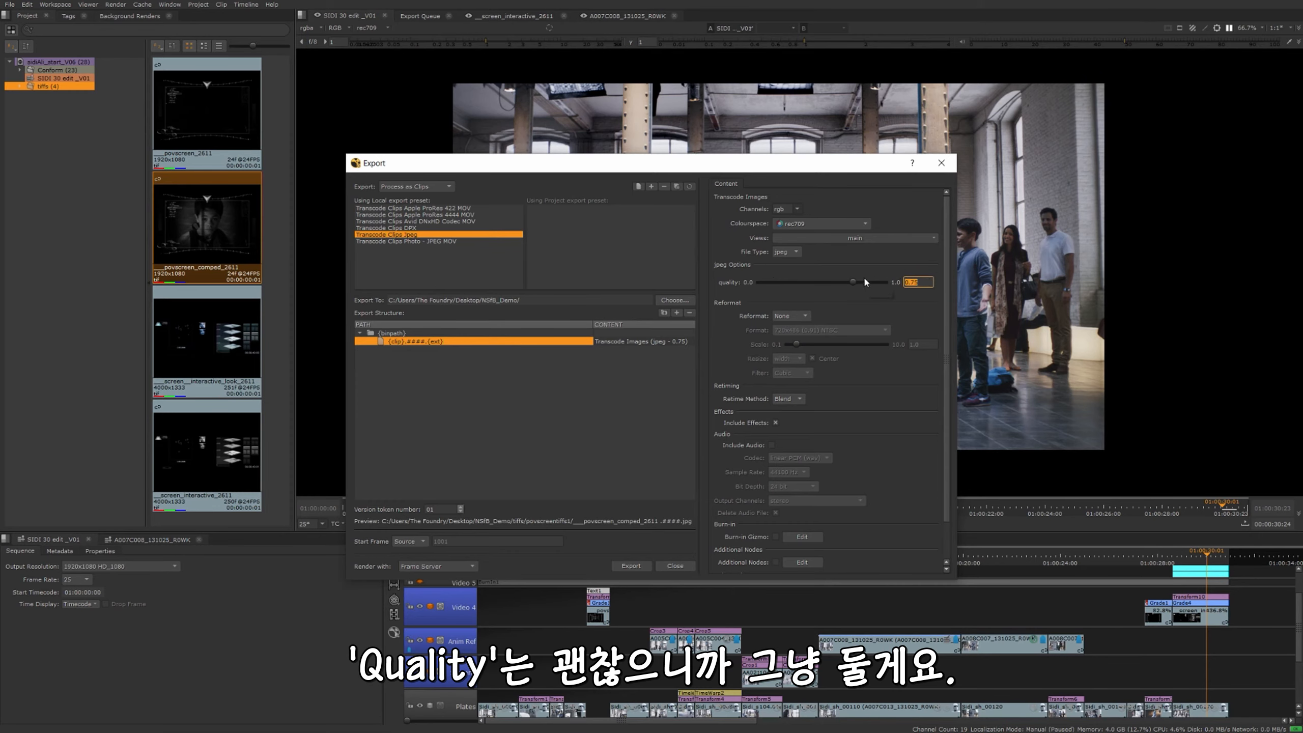
{"action": "left_click", "coordinate": [733, 336]}
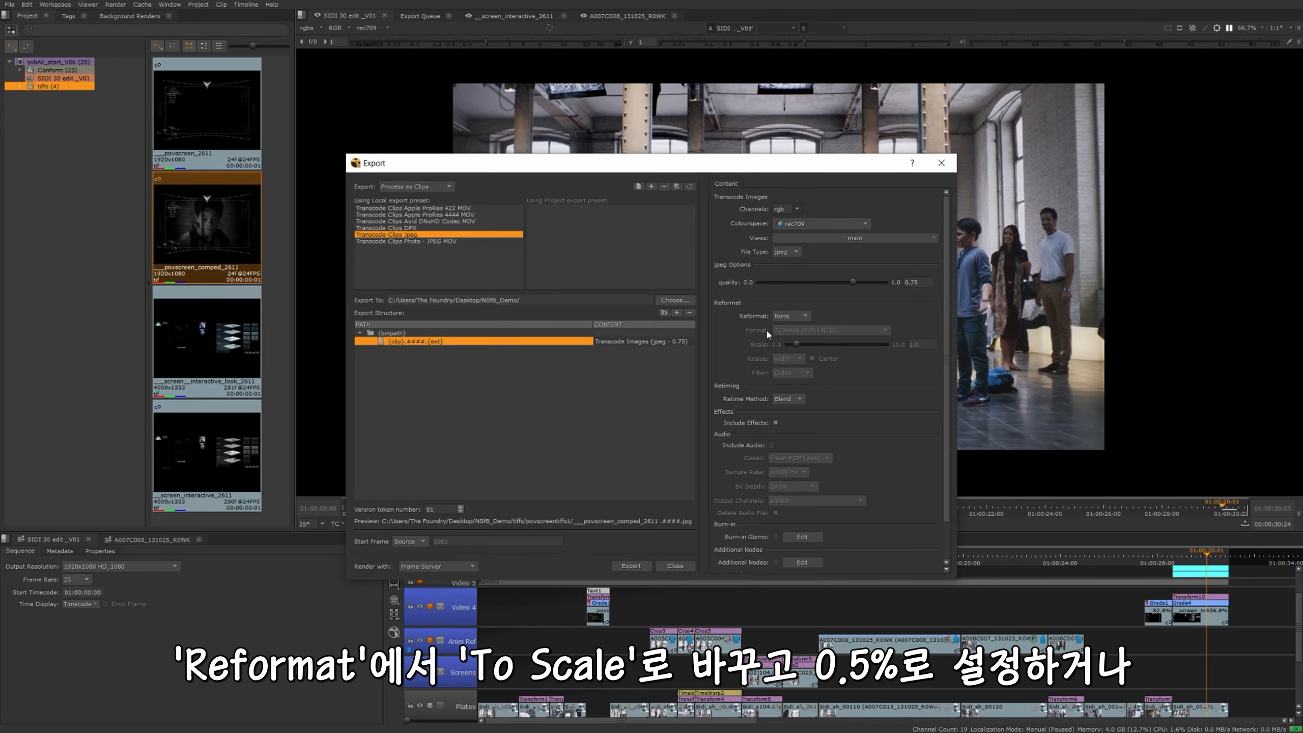
Set the reformat mode to To Scale with a scale of 0.5.
{"action": "left_click", "coordinate": [802, 317]}
{"action": "left_click", "coordinate": [801, 327]}
{"action": "key", "text": "Tab"}
{"action": "key", "text": "BackSpace"}
{"action": "type", "text": ".5"}
Look through the available sizes of the Custom reformat mode and switch the reformat back to To Scale.
{"action": "left_click", "coordinate": [792, 316]}
{"action": "left_click", "coordinate": [800, 326]}
{"action": "left_click", "coordinate": [800, 330]}
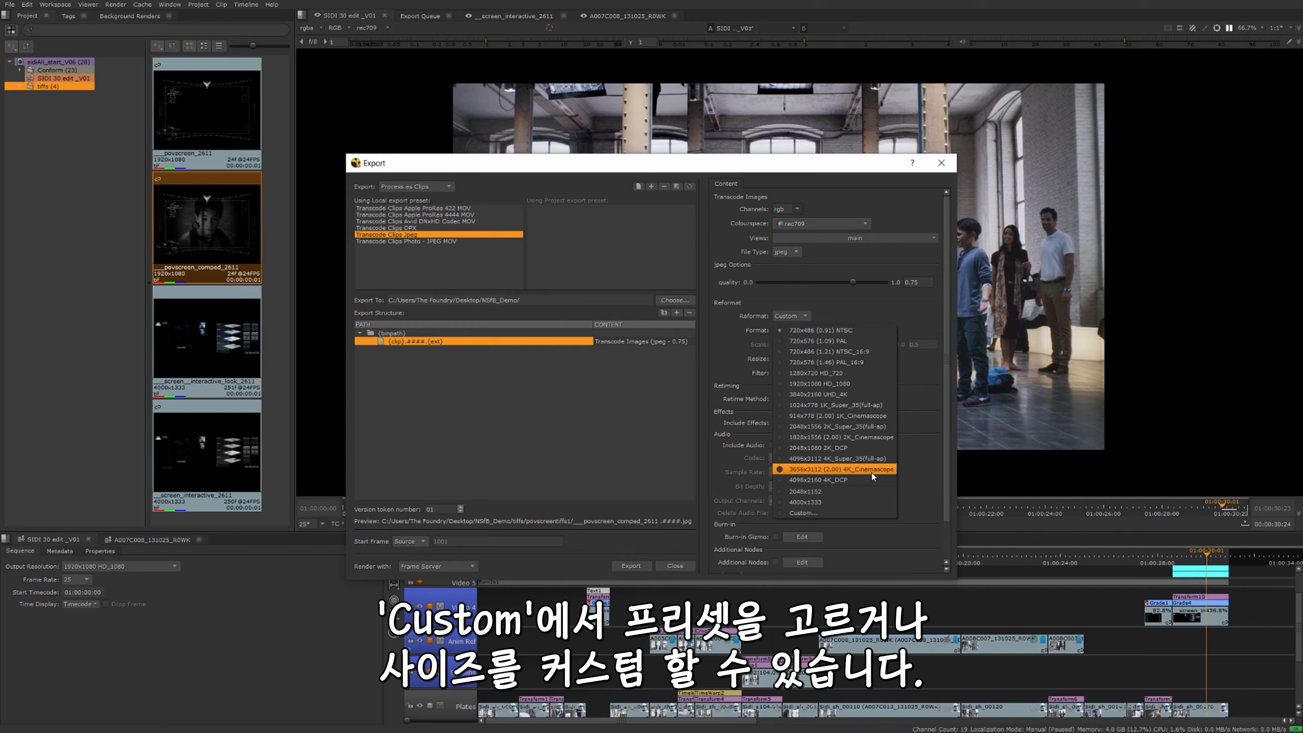
{"action": "left_click", "coordinate": [729, 340]}
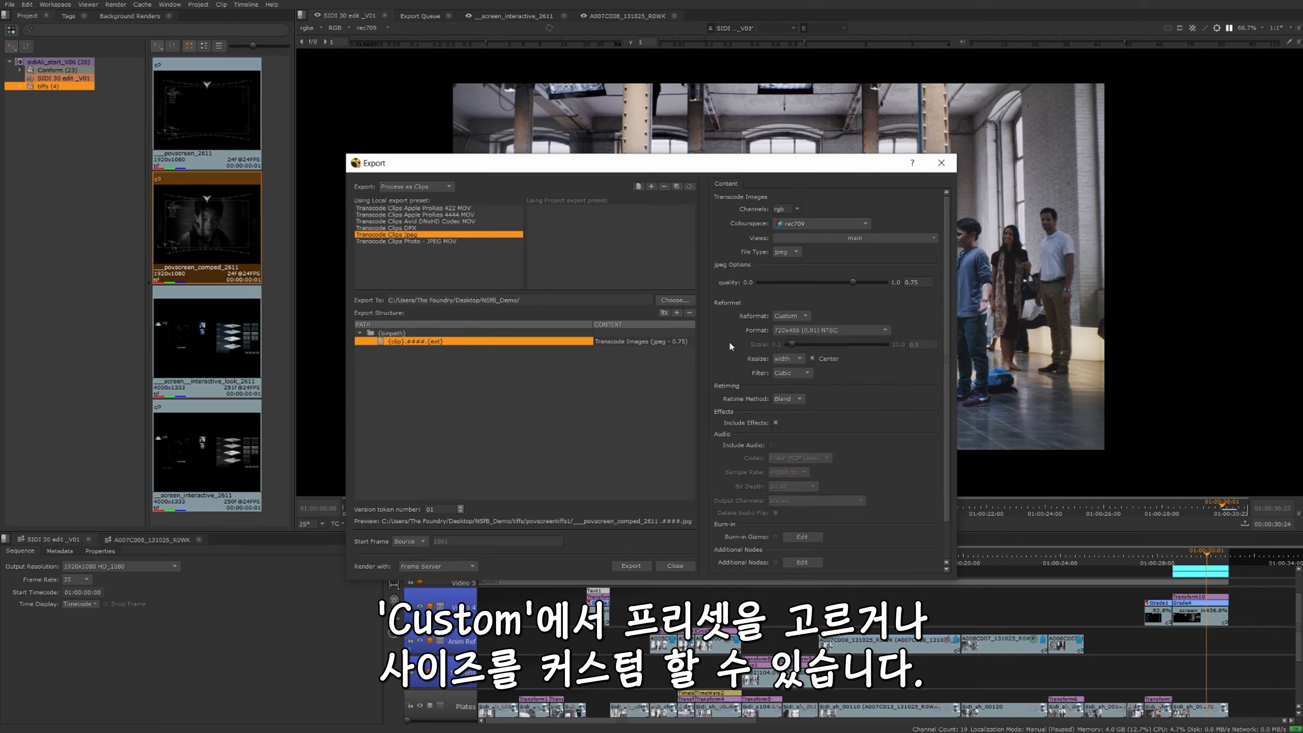
{"action": "left_click", "coordinate": [798, 316]}
{"action": "left_click", "coordinate": [798, 307]}
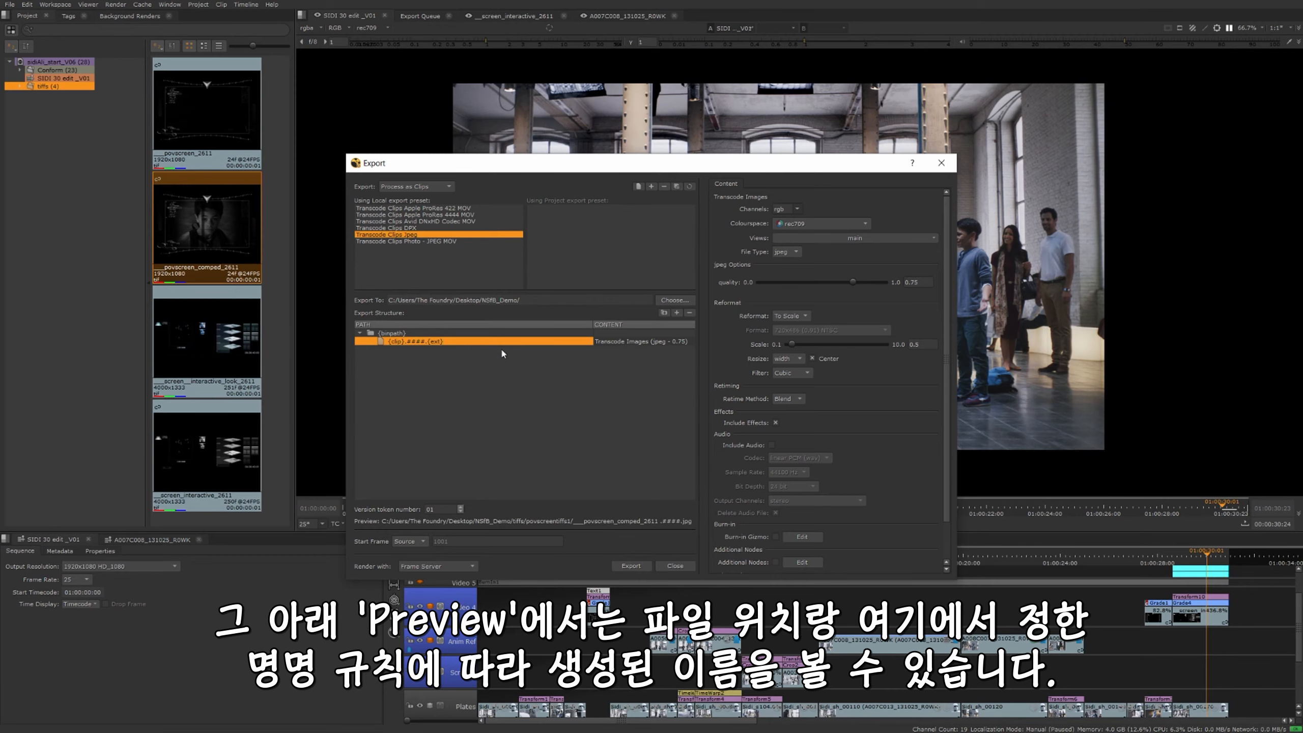
Set the start frame to Custom at 1001 and check which render processes are available.
{"action": "left_click", "coordinate": [422, 543]}
{"action": "left_click", "coordinate": [419, 551]}
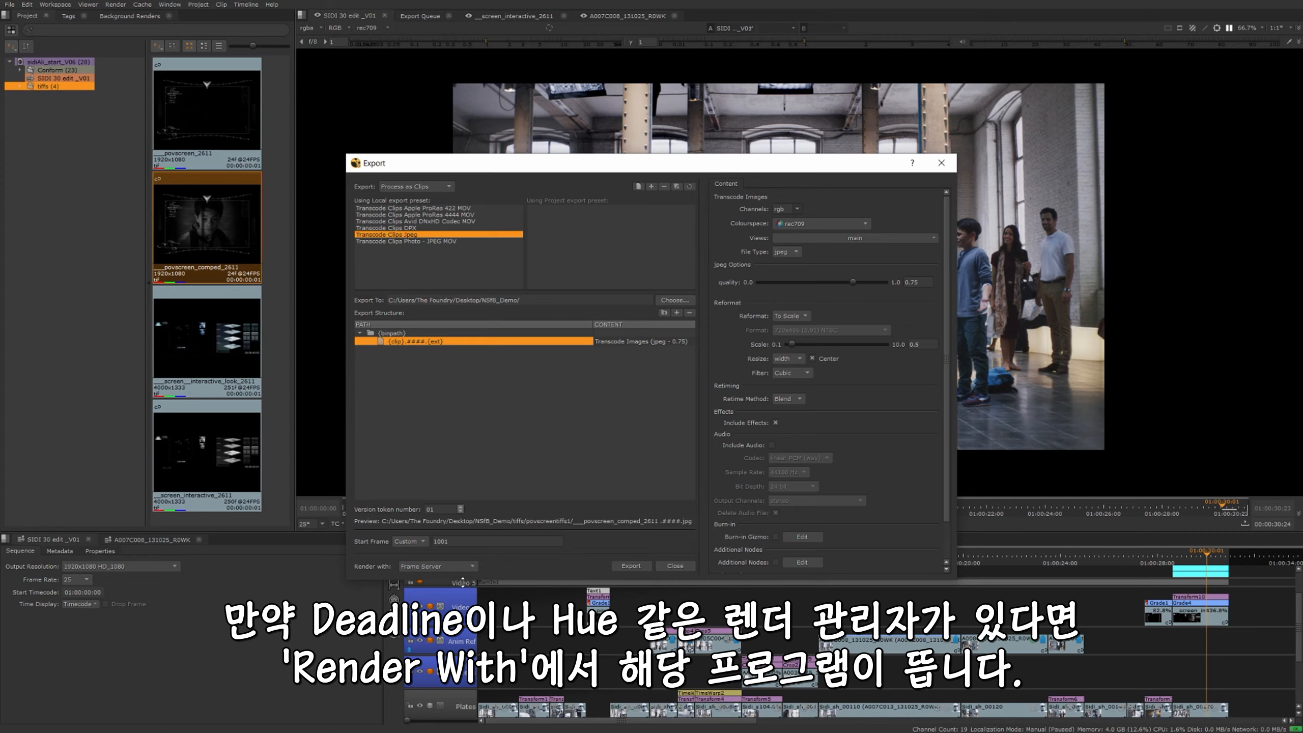
{"action": "left_click", "coordinate": [465, 565]}
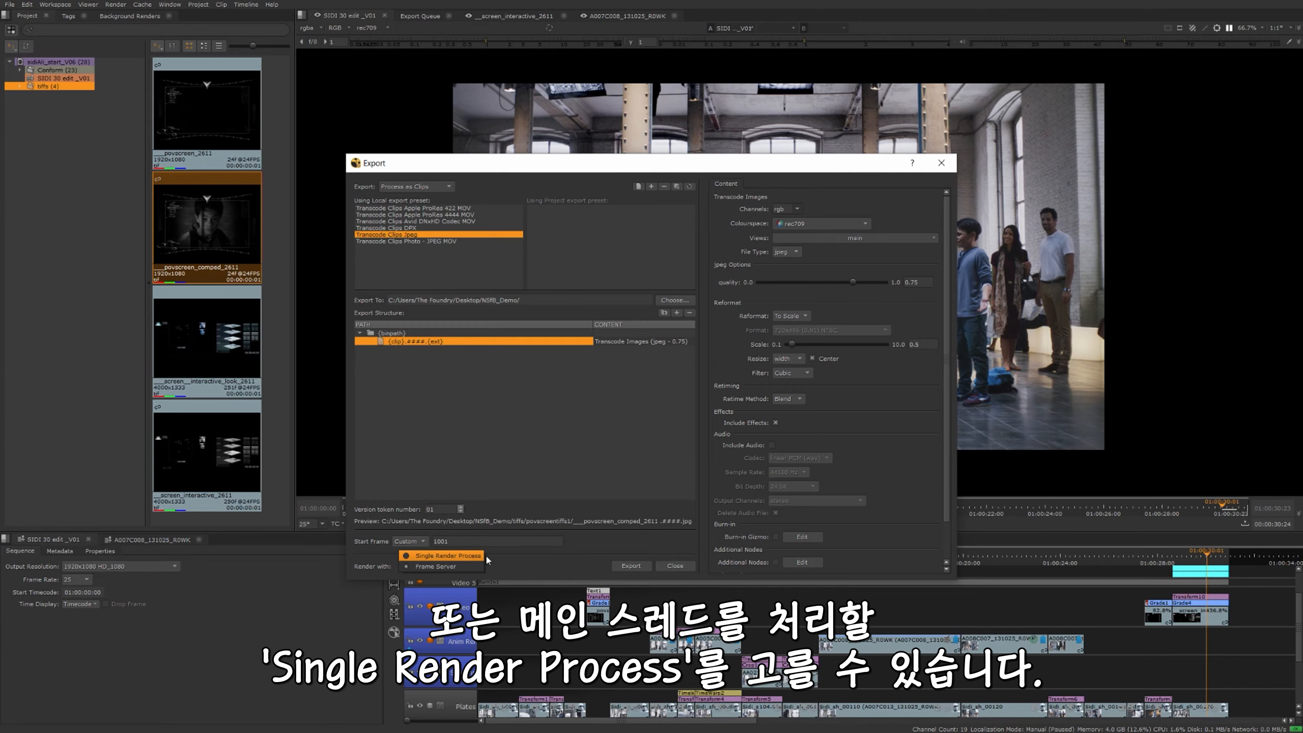
{"action": "left_click", "coordinate": [532, 560]}
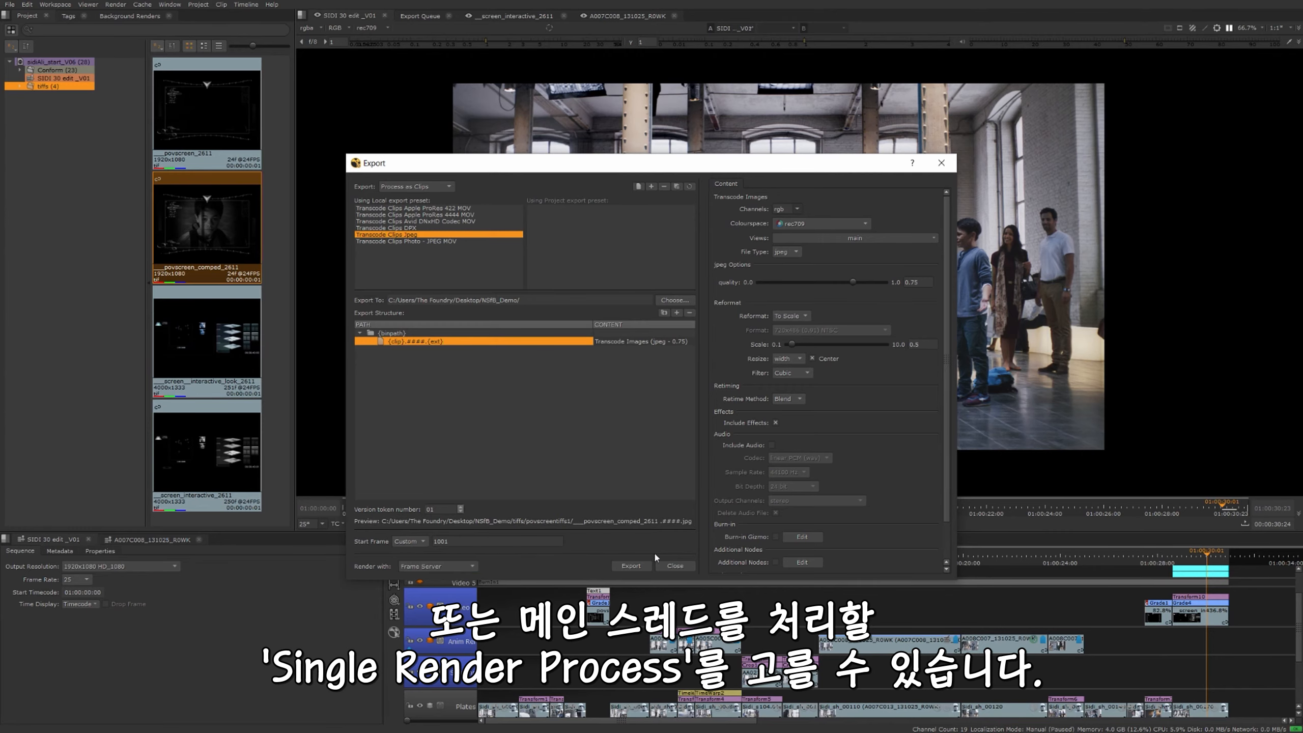
Export the clip and decline to keep the changes made to the export templates.
{"action": "left_click", "coordinate": [632, 565]}
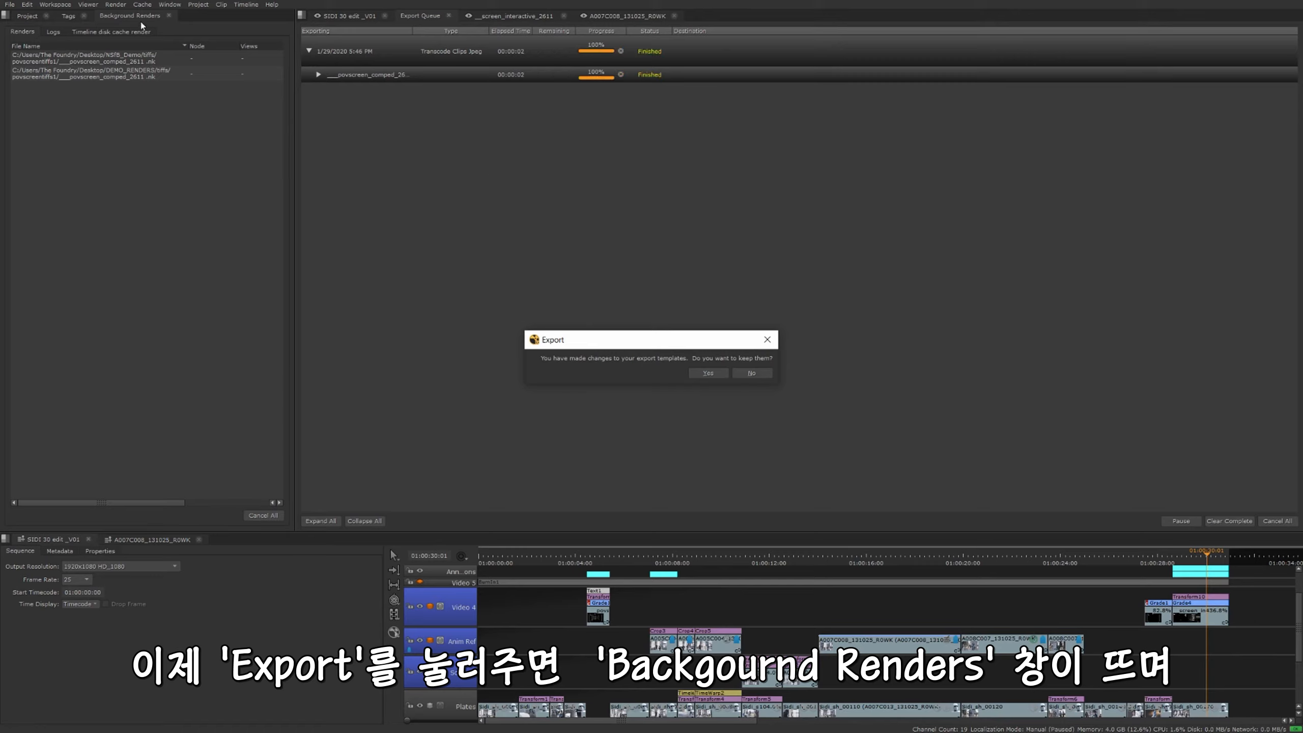
{"action": "left_click", "coordinate": [748, 372]}
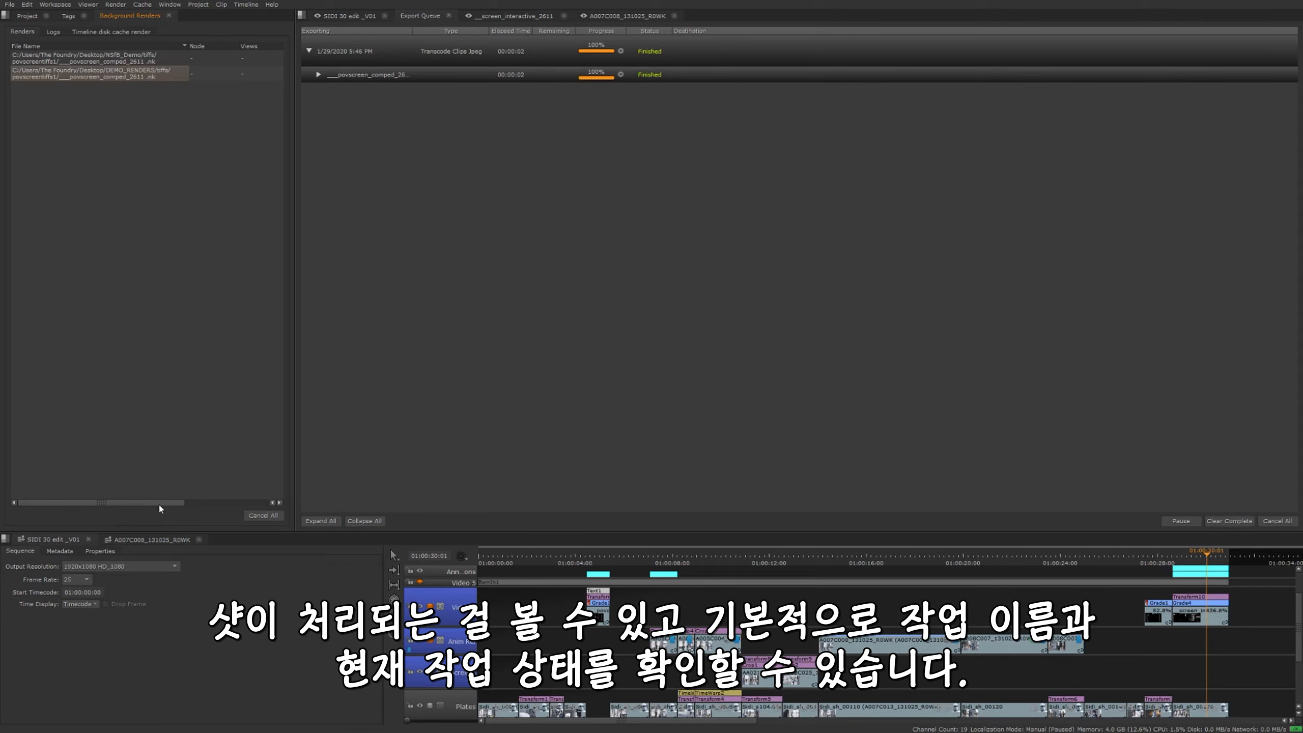
Review the background renders list and the per-frame render logs.
{"action": "mouse_move", "coordinate": [135, 503]}
{"action": "left_mouse_down"}
{"action": "mouse_move", "coordinate": [172, 509]}
{"action": "mouse_move", "coordinate": [128, 499]}
{"action": "left_mouse_up"}
{"action": "left_click_drag", "start_coordinate": [157, 503], "coordinate": [116, 507]}
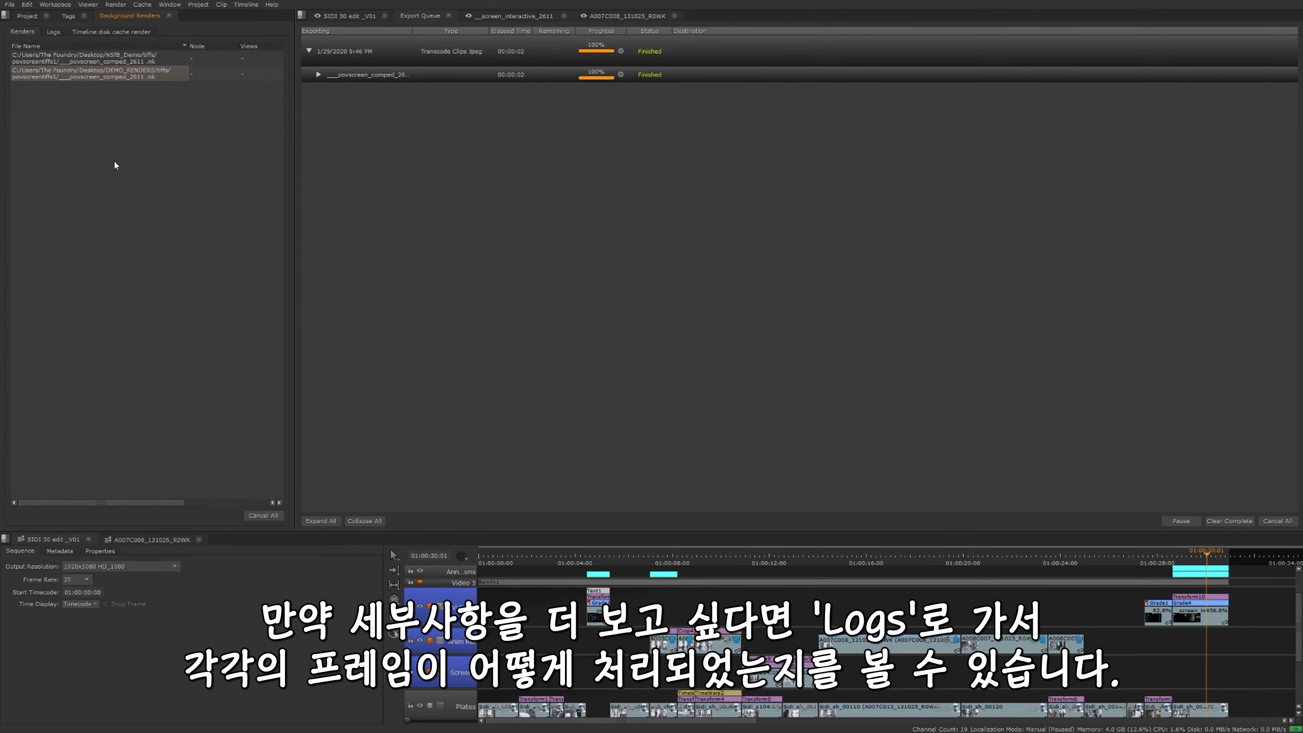
{"action": "left_click", "coordinate": [54, 32]}
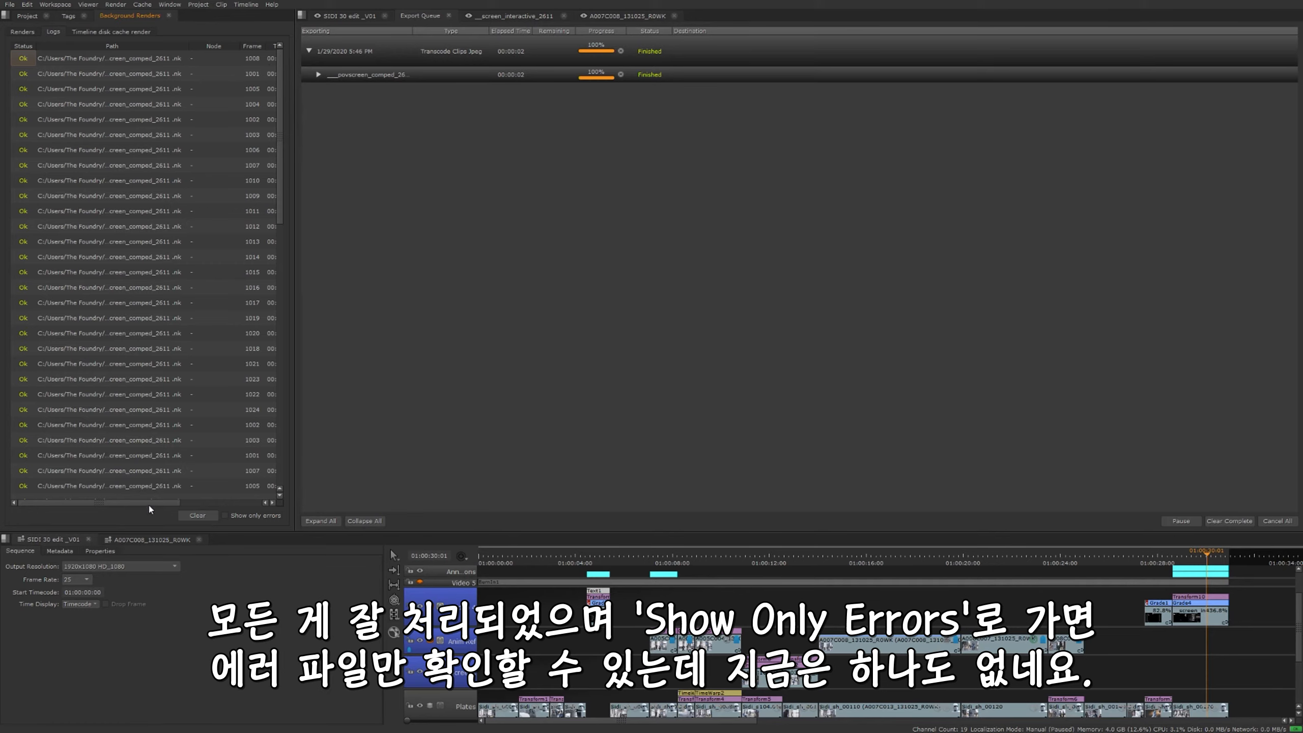
{"action": "left_click_drag", "start_coordinate": [277, 187], "coordinate": [281, 456]}
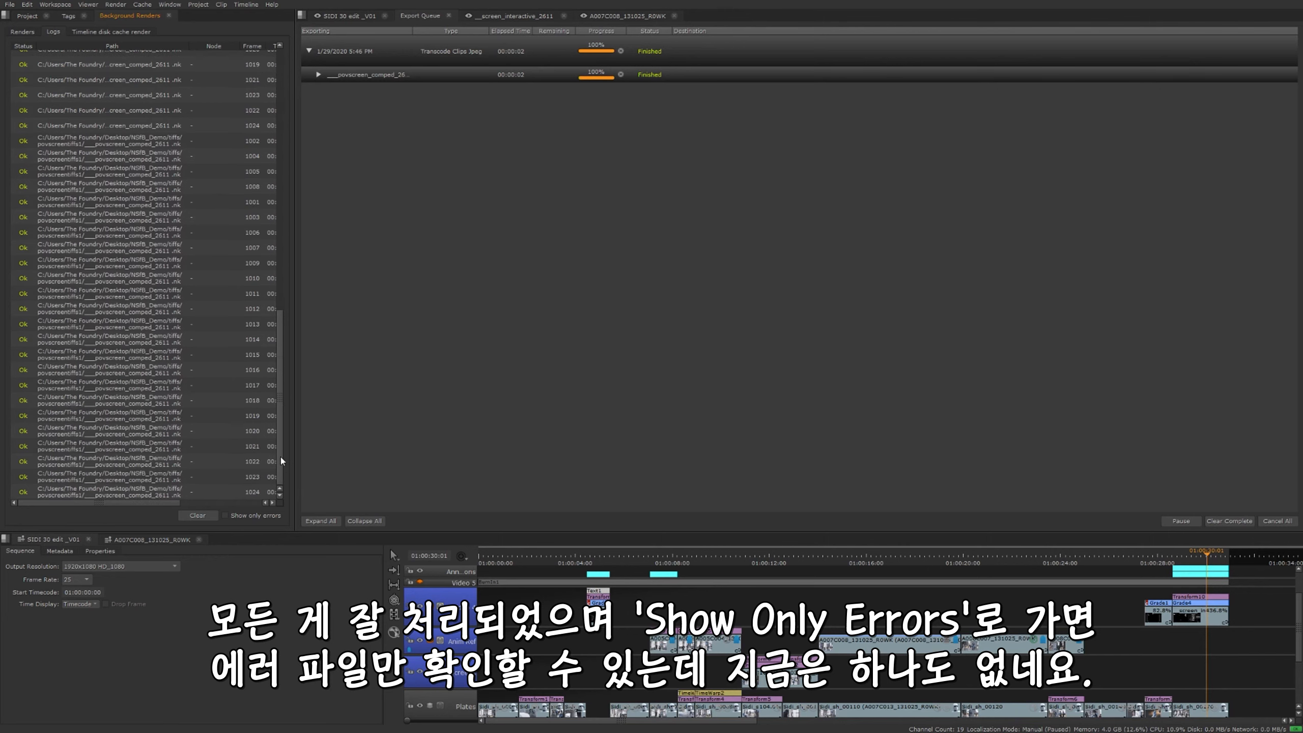
Check the render logs with only errors shown, remove that filter, and clear the logs before returning to the renders list.
{"action": "left_click", "coordinate": [225, 515]}
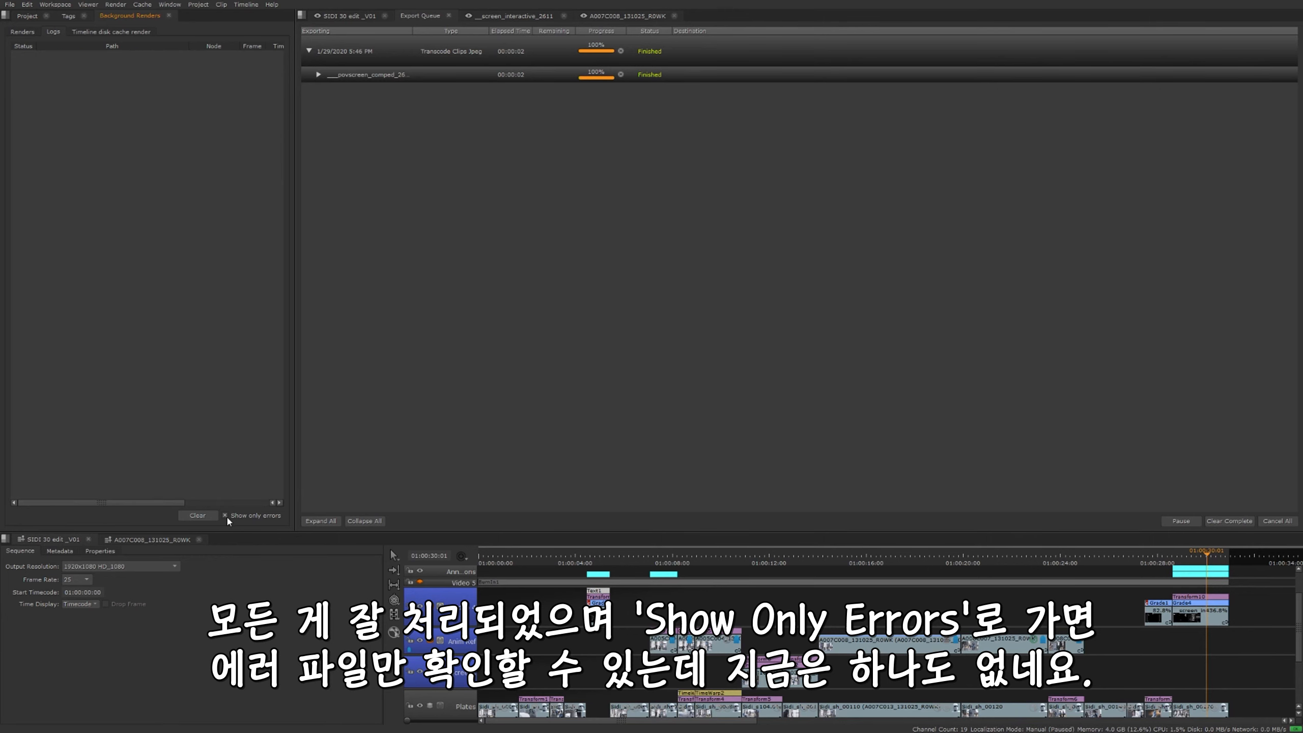
{"action": "left_click", "coordinate": [225, 515]}
{"action": "left_click", "coordinate": [204, 517]}
{"action": "left_click", "coordinate": [22, 31]}
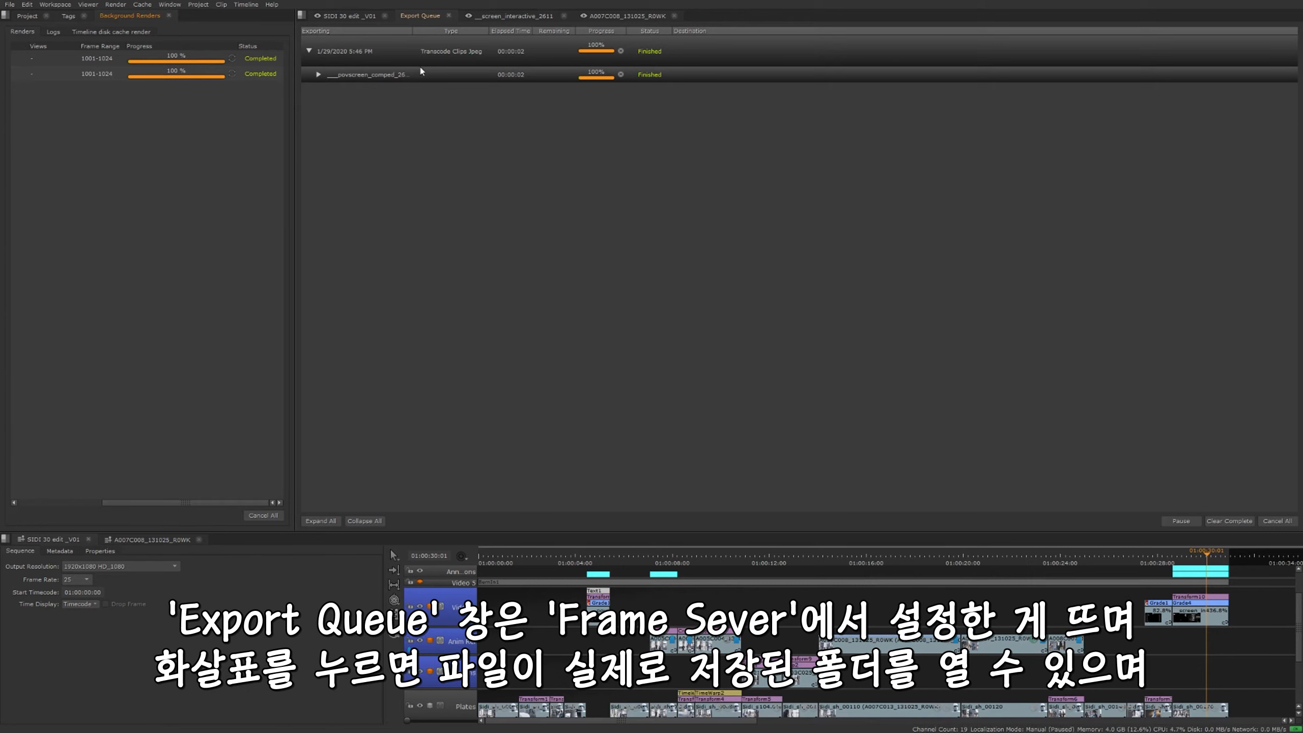
Expand the finished export in the queue and examine the JPEG frames' names and dimensions in the povscreentiffs1 output folder.
{"action": "left_click", "coordinate": [318, 75]}
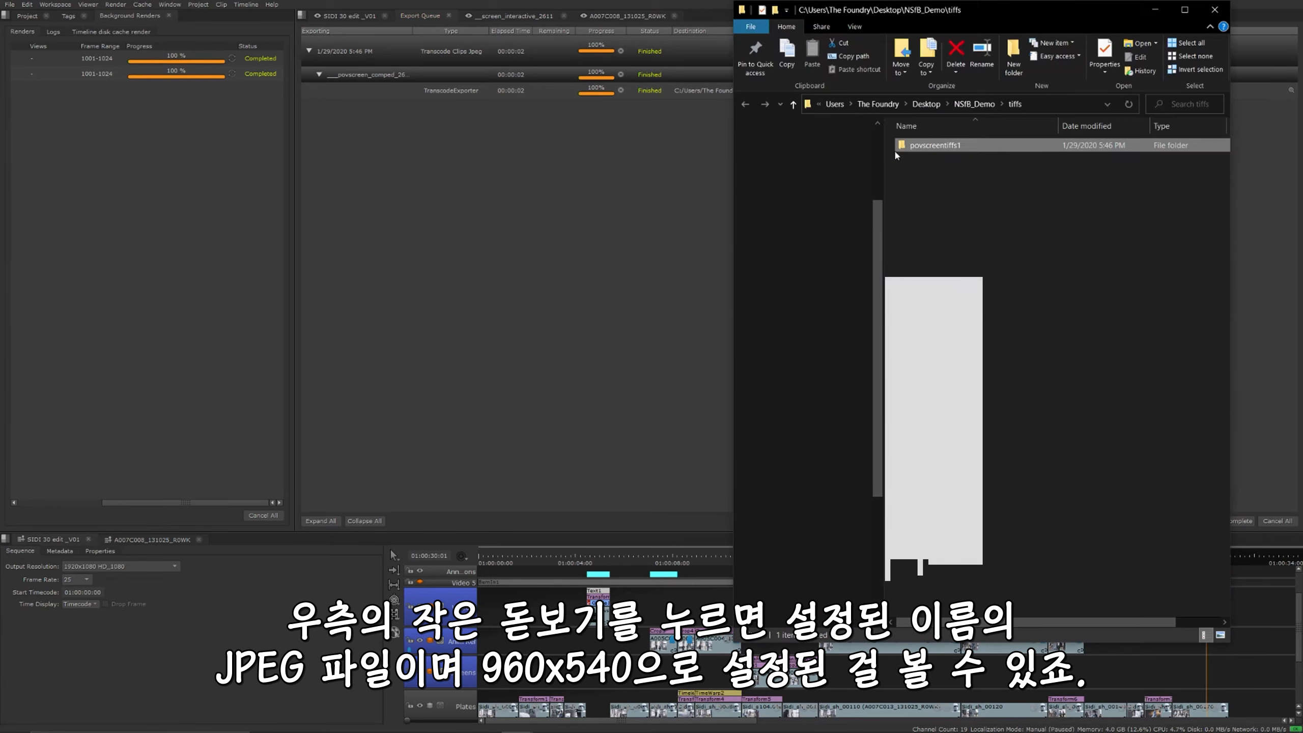
{"action": "double_click", "coordinate": [927, 147]}
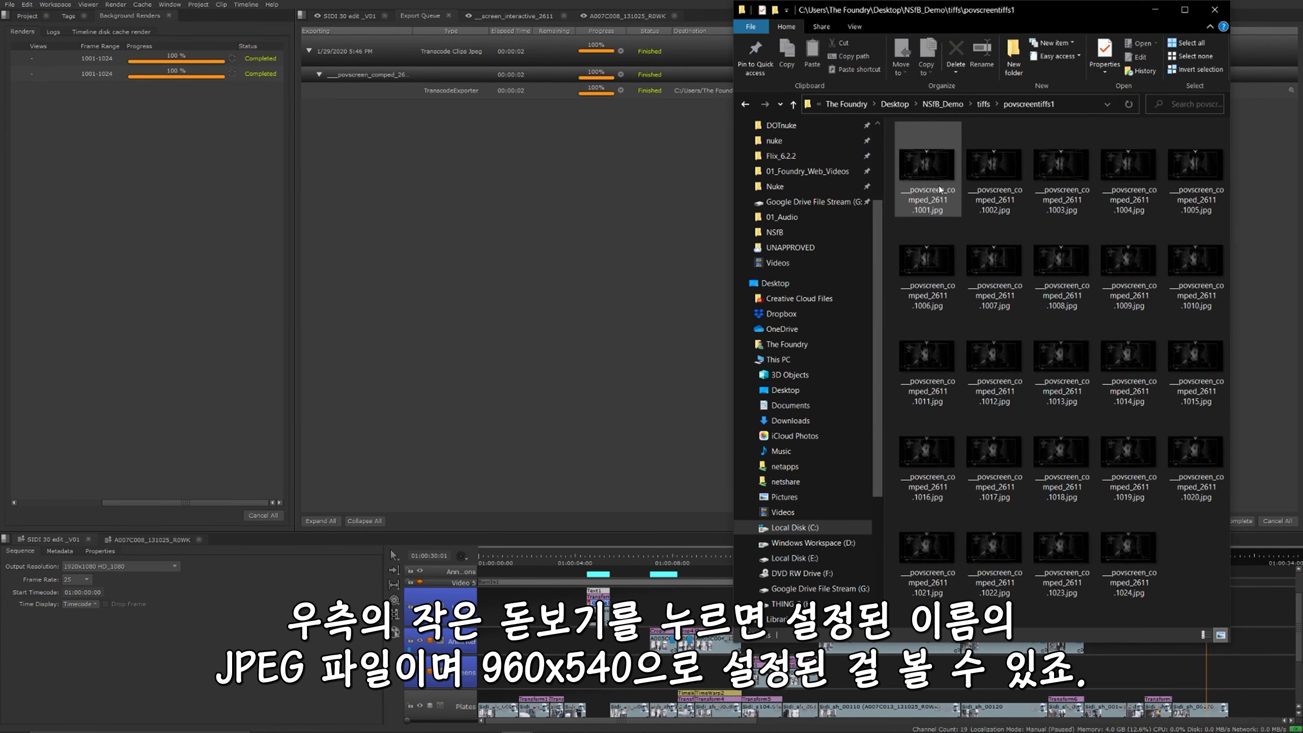
{"action": "mouse_move", "coordinate": [978, 226]}
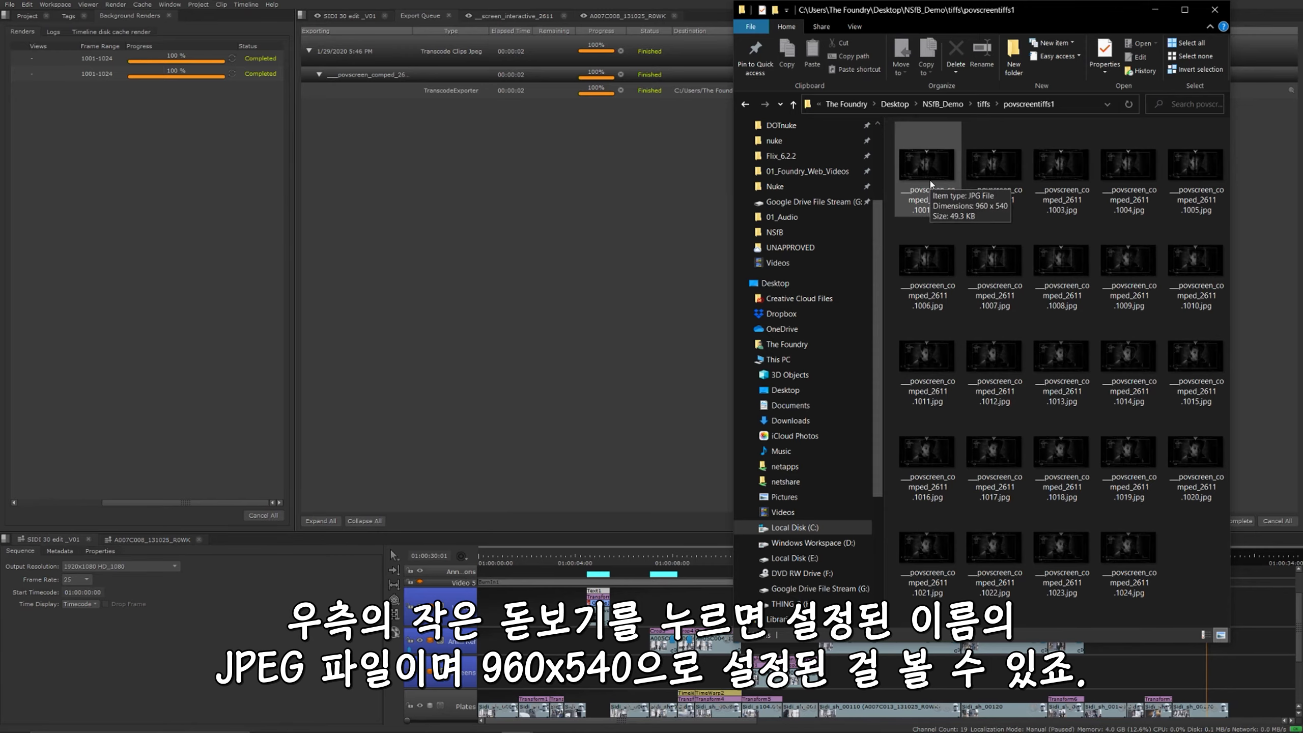
{"action": "left_click", "coordinate": [291, 143]}
Return to the project bins and the sequence viewer, and open the export settings for the SIDI 30 edit _V01 sequence.
{"action": "left_click", "coordinate": [27, 16]}
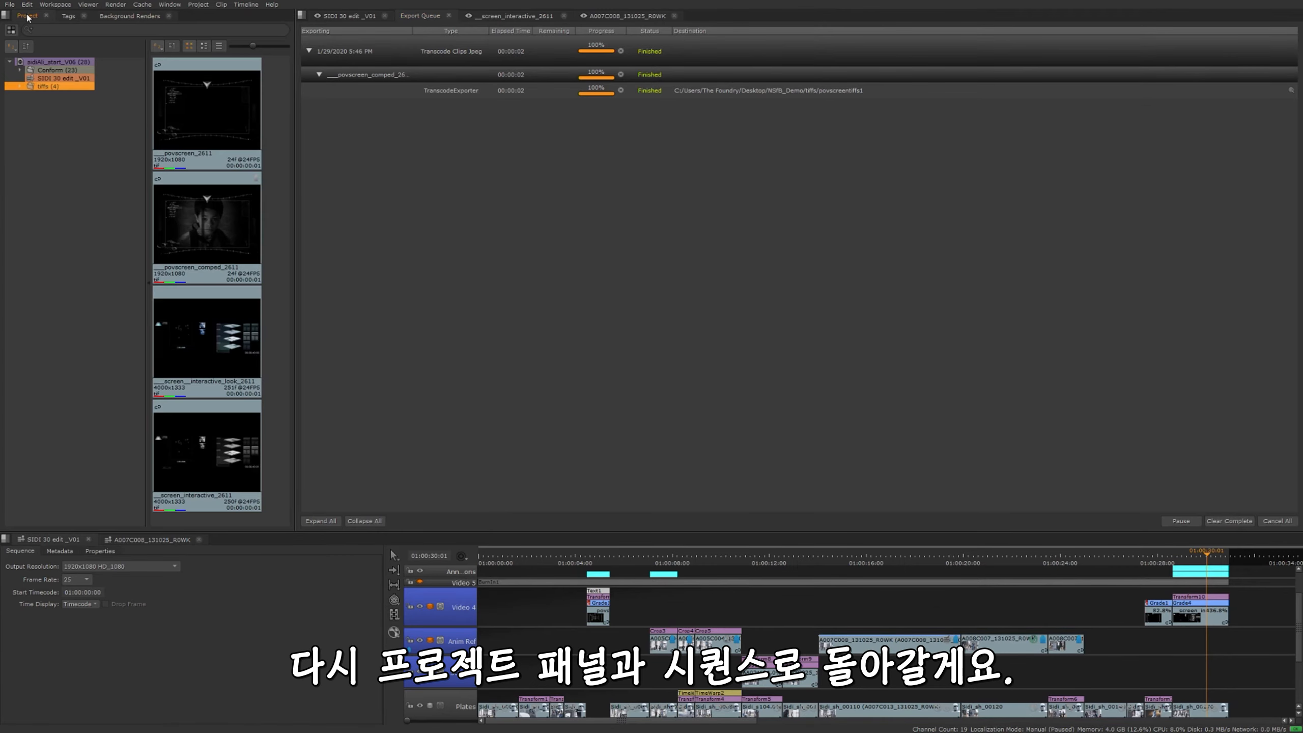
{"action": "left_click", "coordinate": [341, 16]}
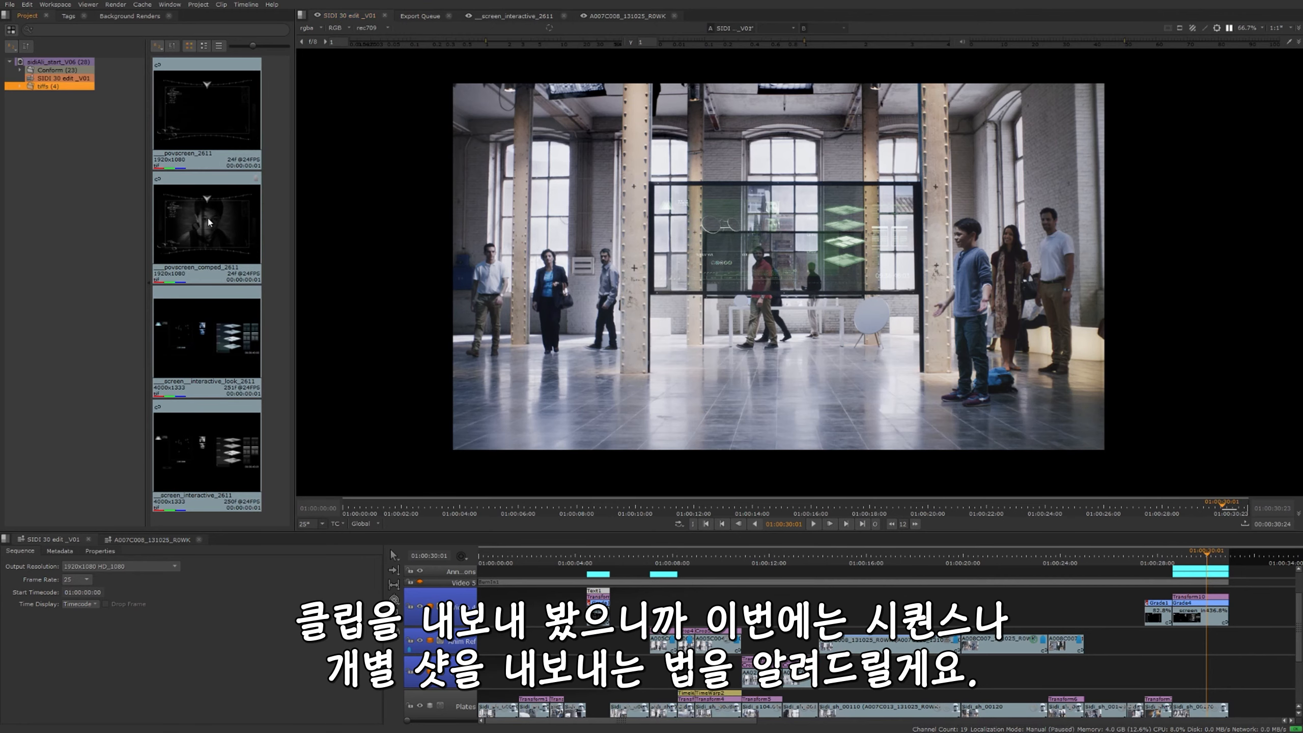
{"action": "left_click", "coordinate": [71, 80]}
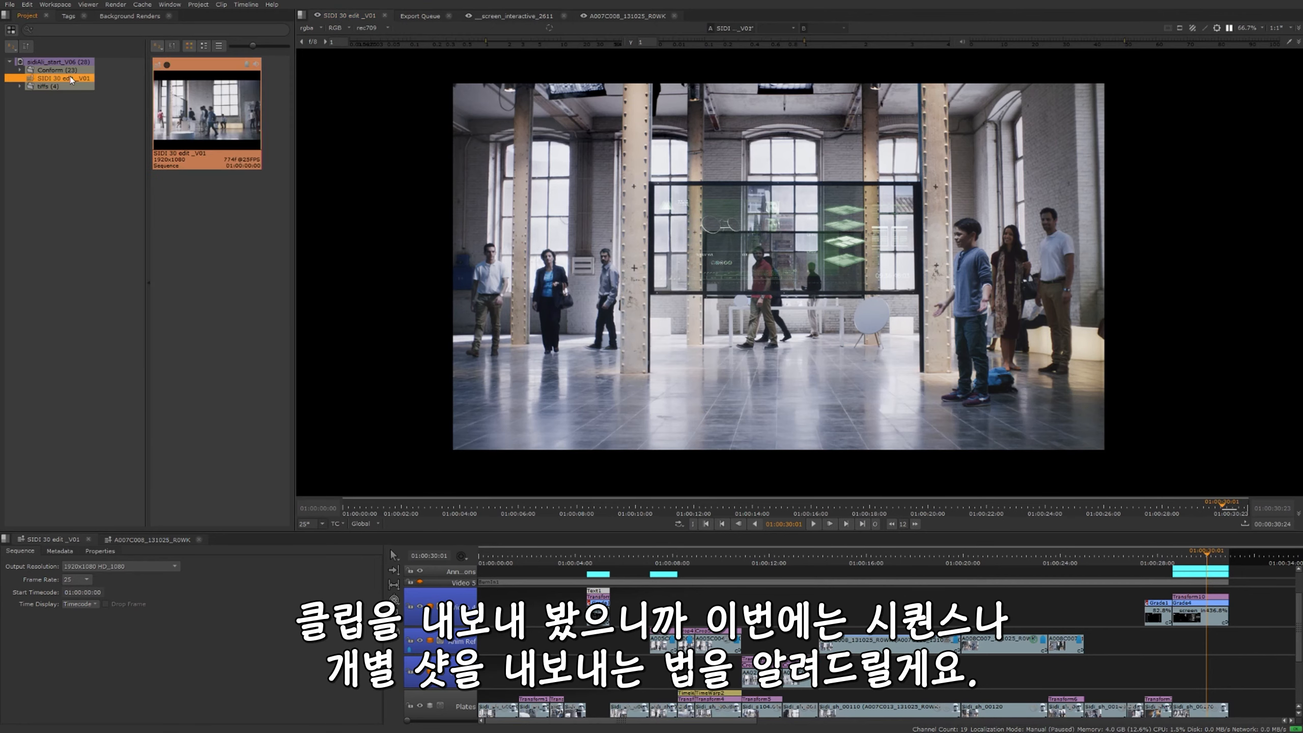
{"action": "left_click", "coordinate": [864, 647]}
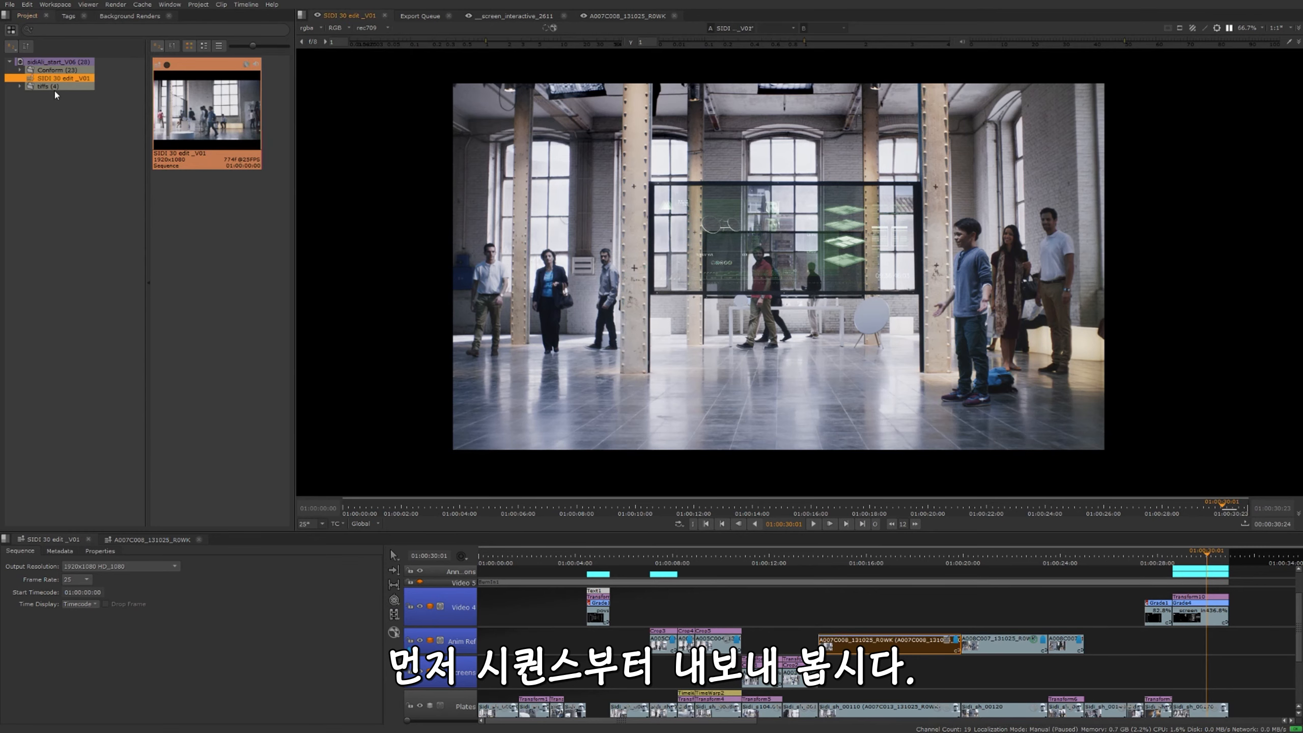
{"action": "right_click", "coordinate": [40, 82]}
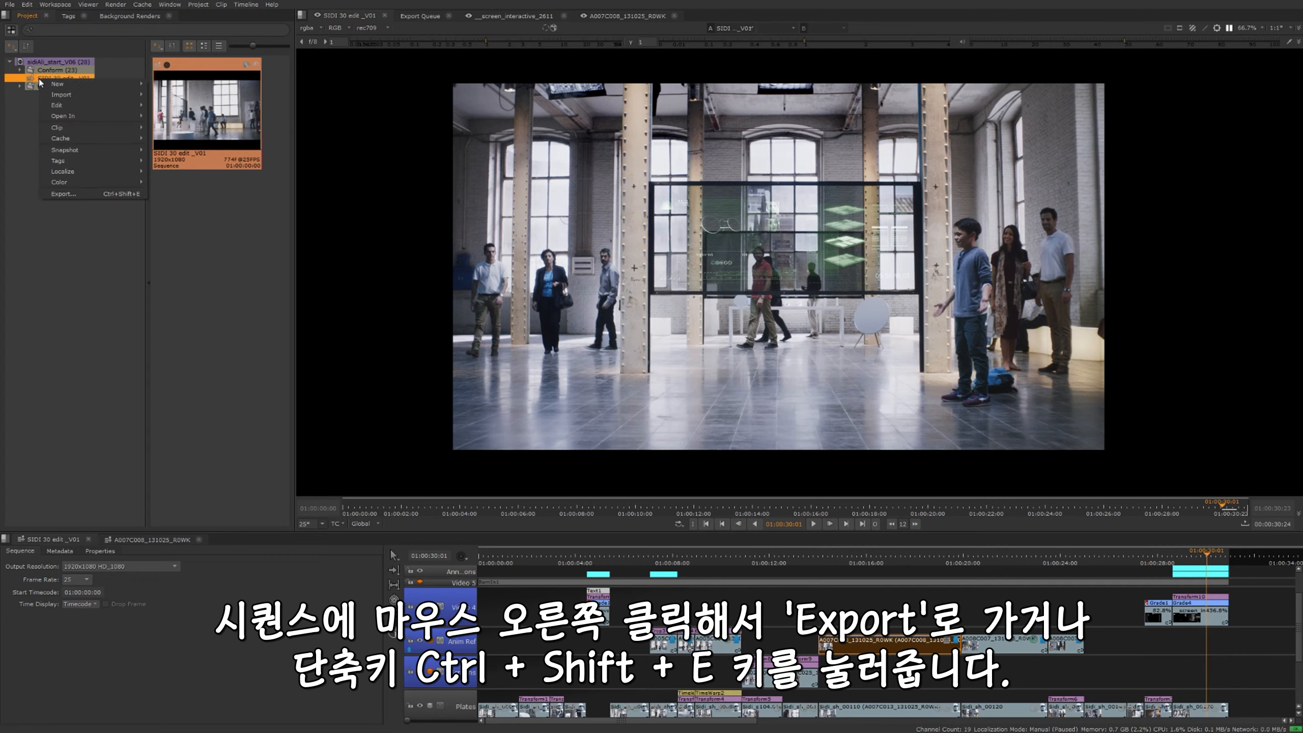
{"action": "left_click", "coordinate": [100, 197]}
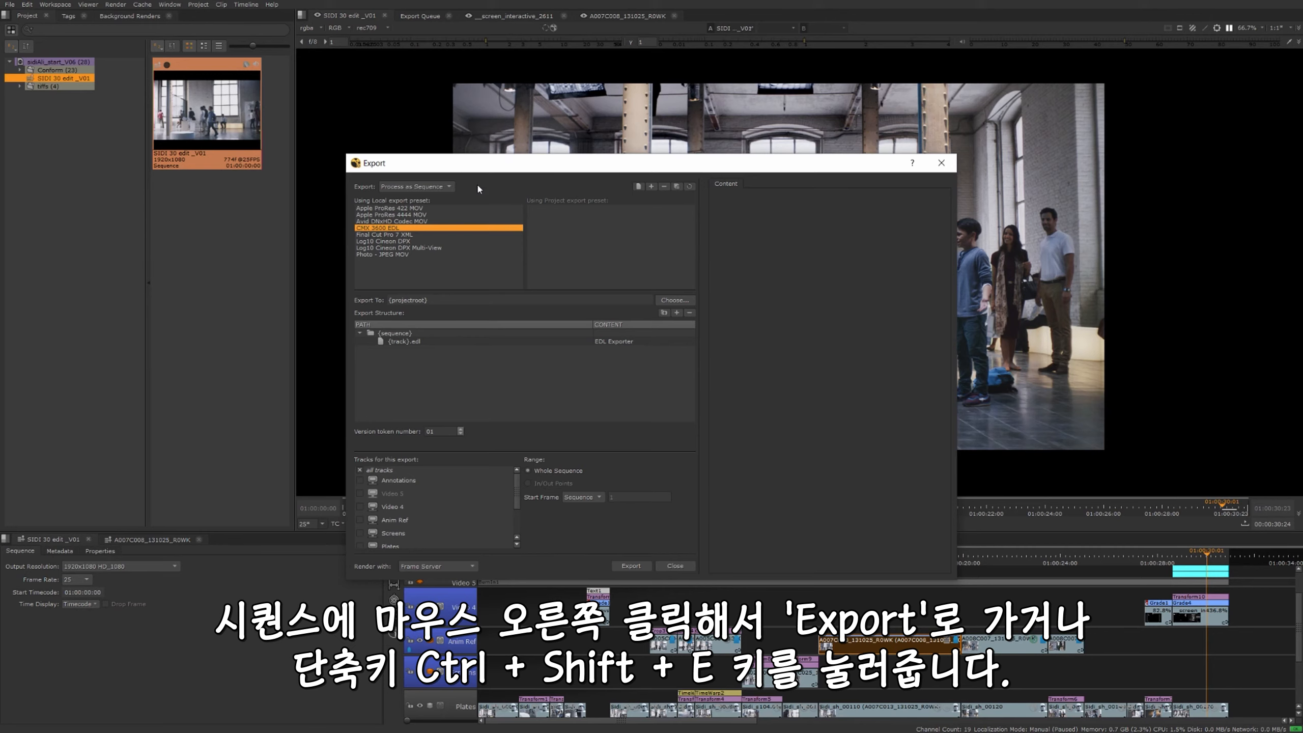
Look at the Process as Shots presets and export structure, and switch the export back to Process as Sequence.
{"action": "left_click", "coordinate": [441, 188]}
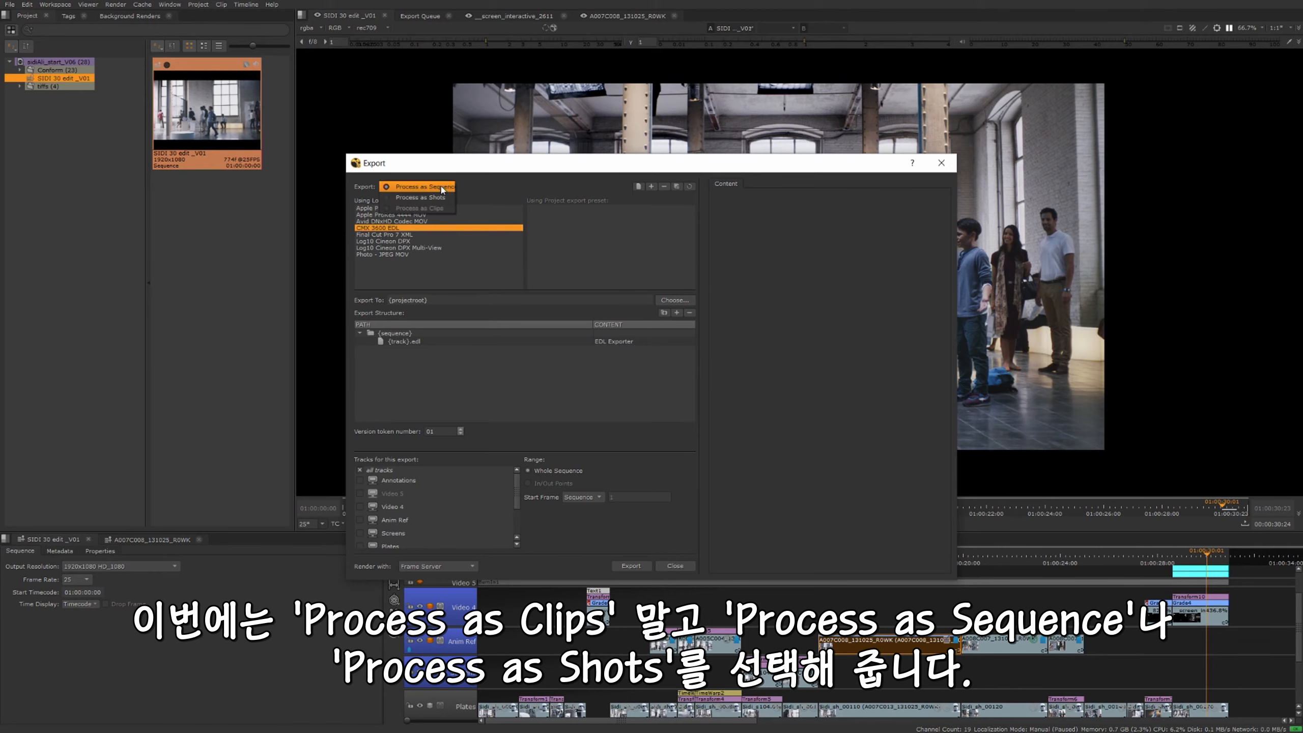
{"action": "left_click", "coordinate": [444, 198]}
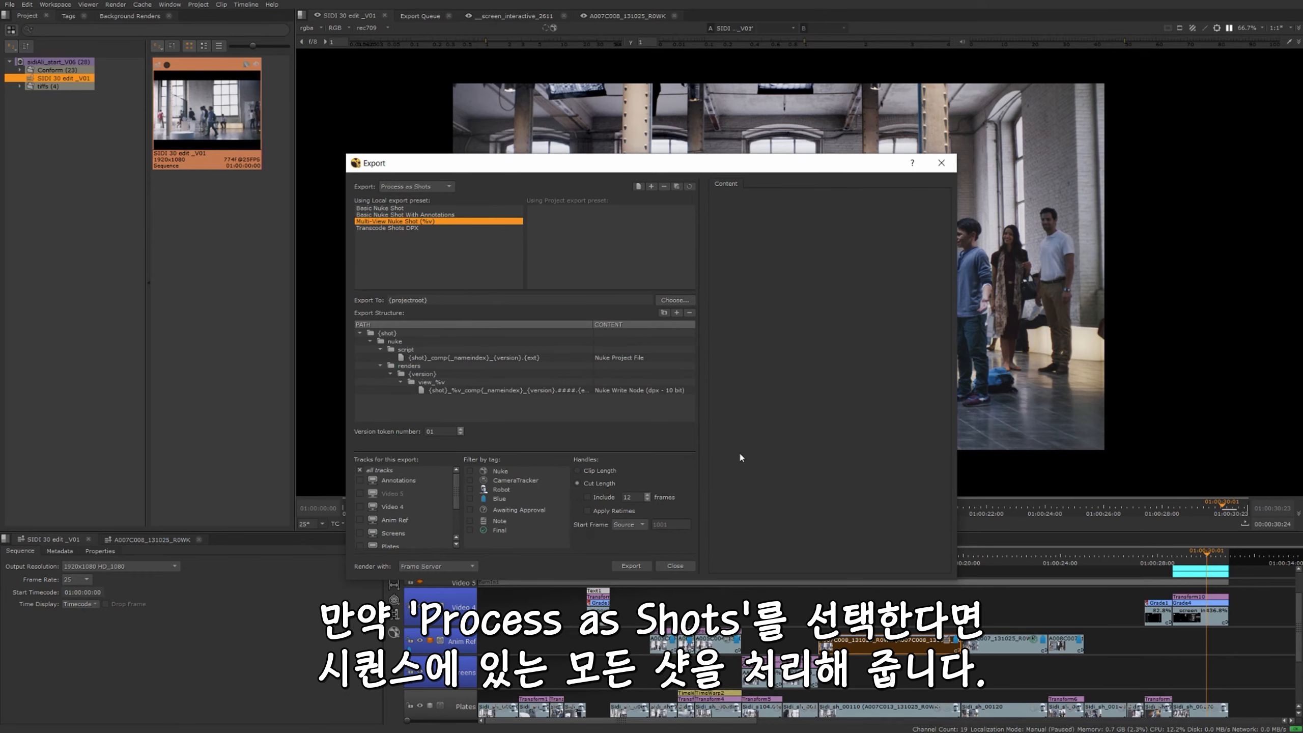
{"action": "left_click", "coordinate": [438, 187]}
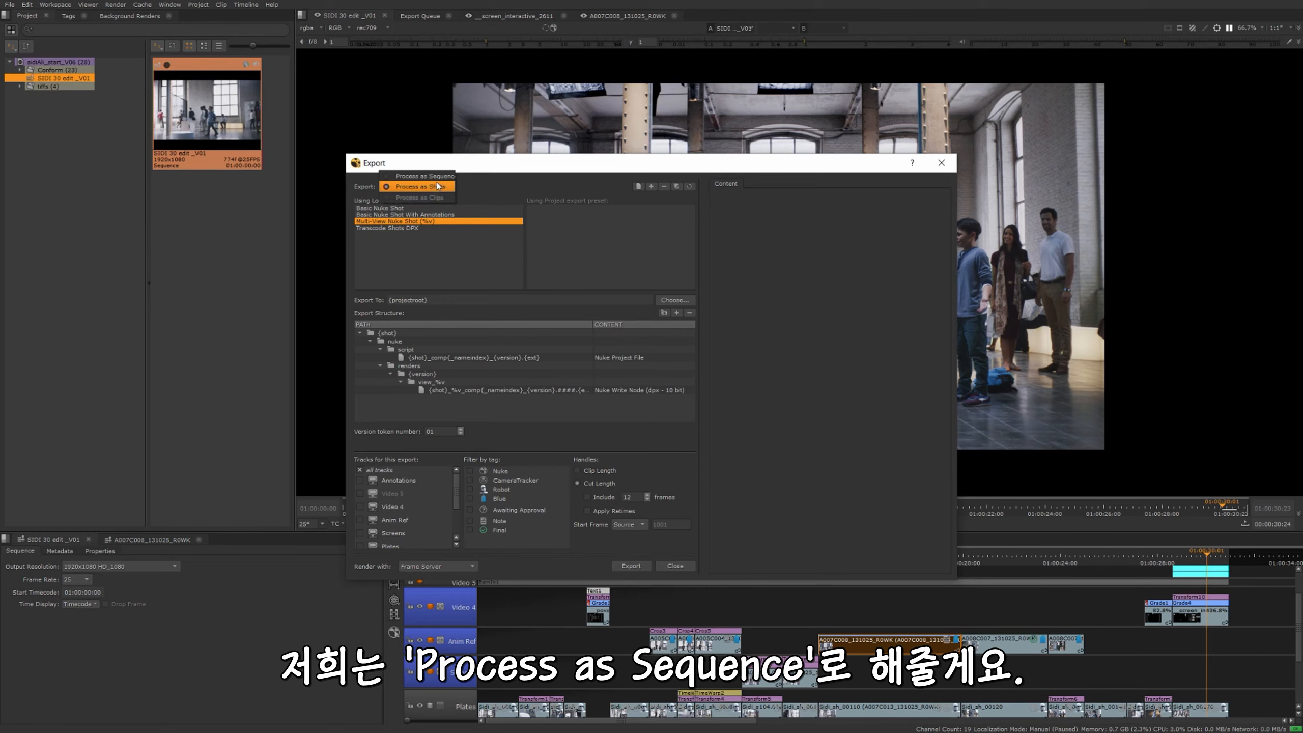
{"action": "left_click", "coordinate": [437, 177]}
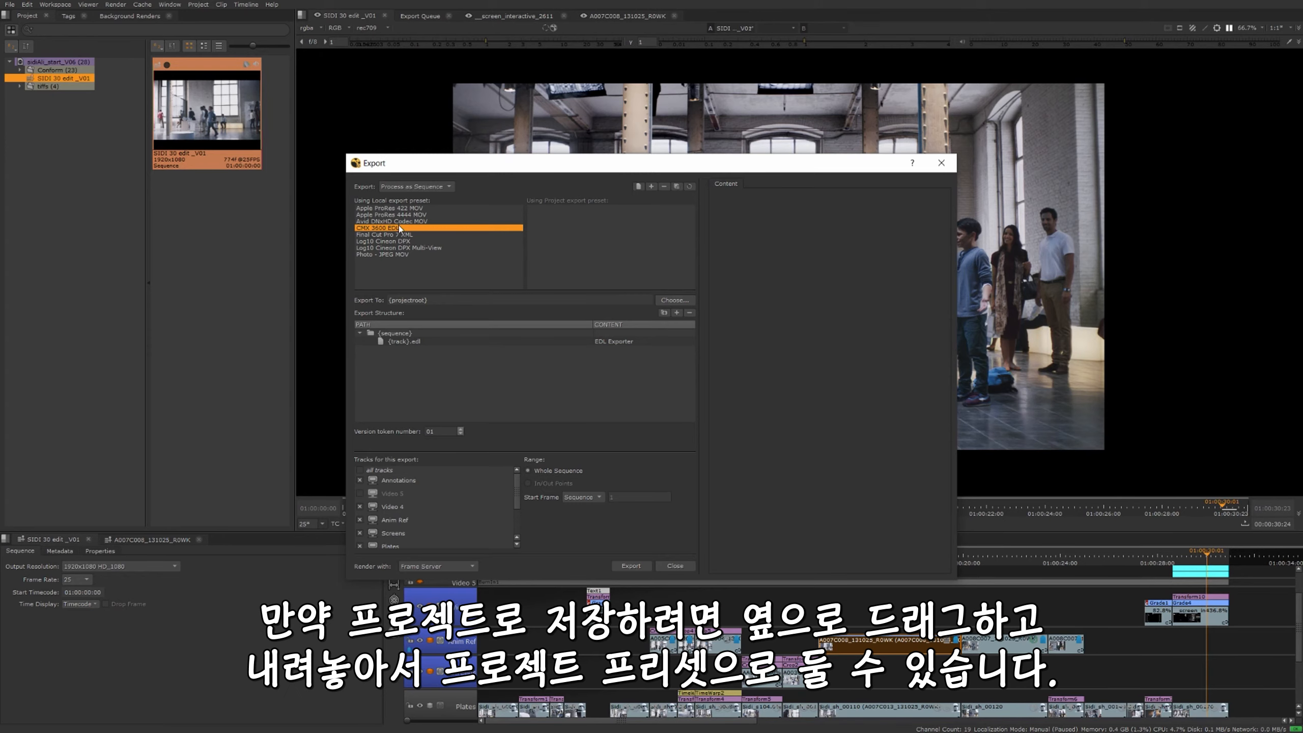
Copy the Final Cut Pro 7 XML preset into the project presets and set the export destination to the NSfB_Demo desktop folder.
{"action": "left_click_drag", "start_coordinate": [391, 235], "coordinate": [577, 234]}
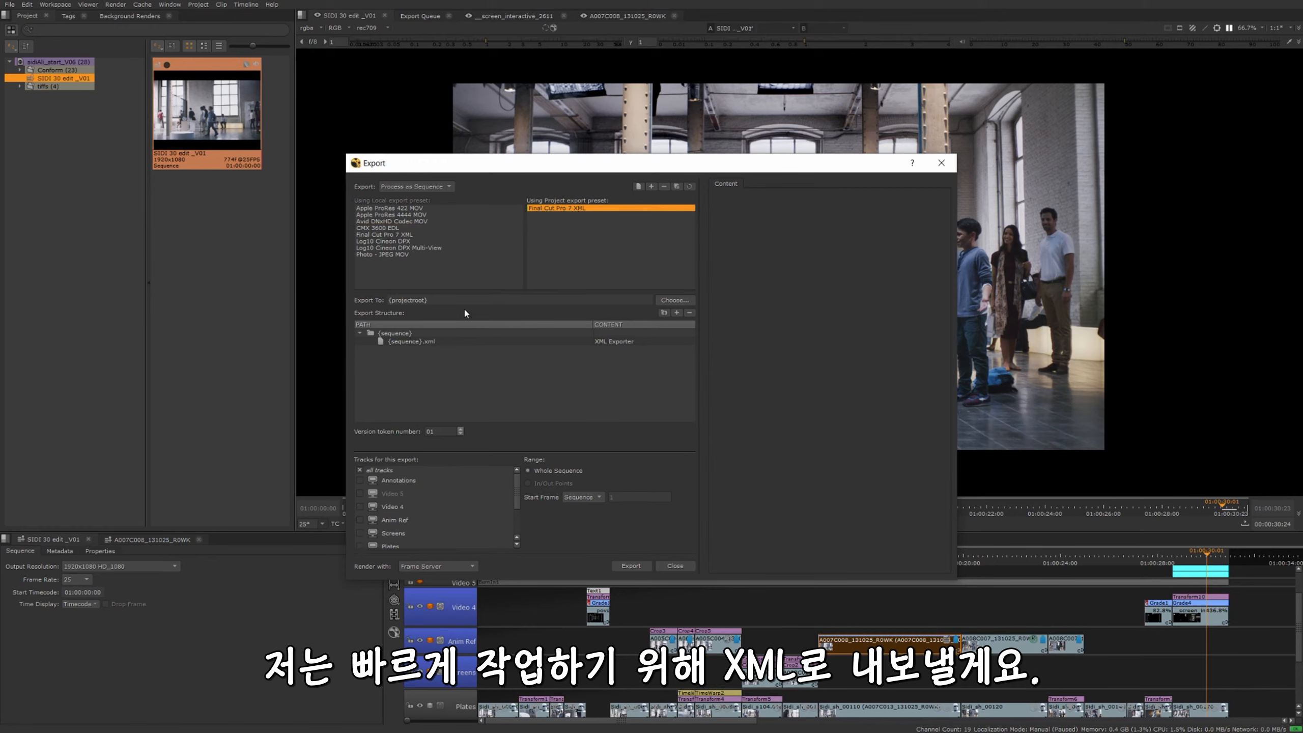
{"action": "left_click", "coordinate": [675, 300]}
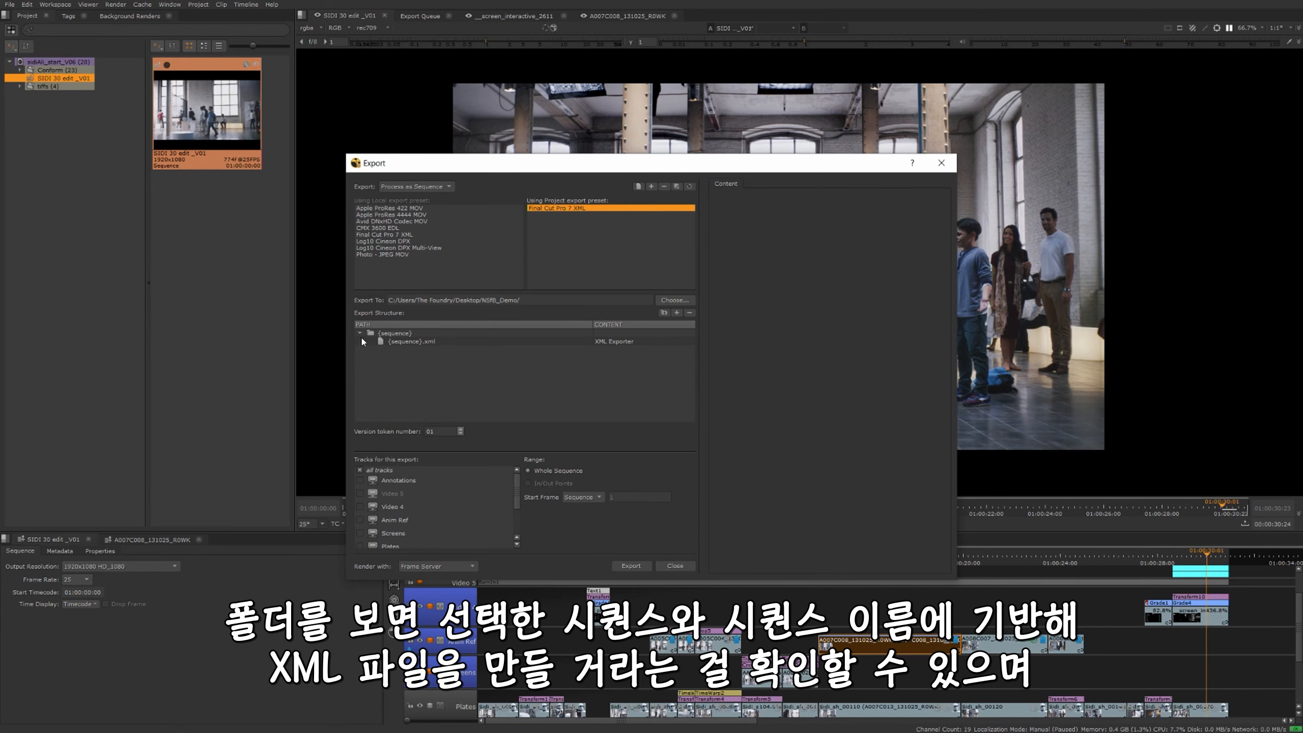
{"action": "mouse_move", "coordinate": [368, 334]}
{"action": "left_click", "coordinate": [479, 341]}
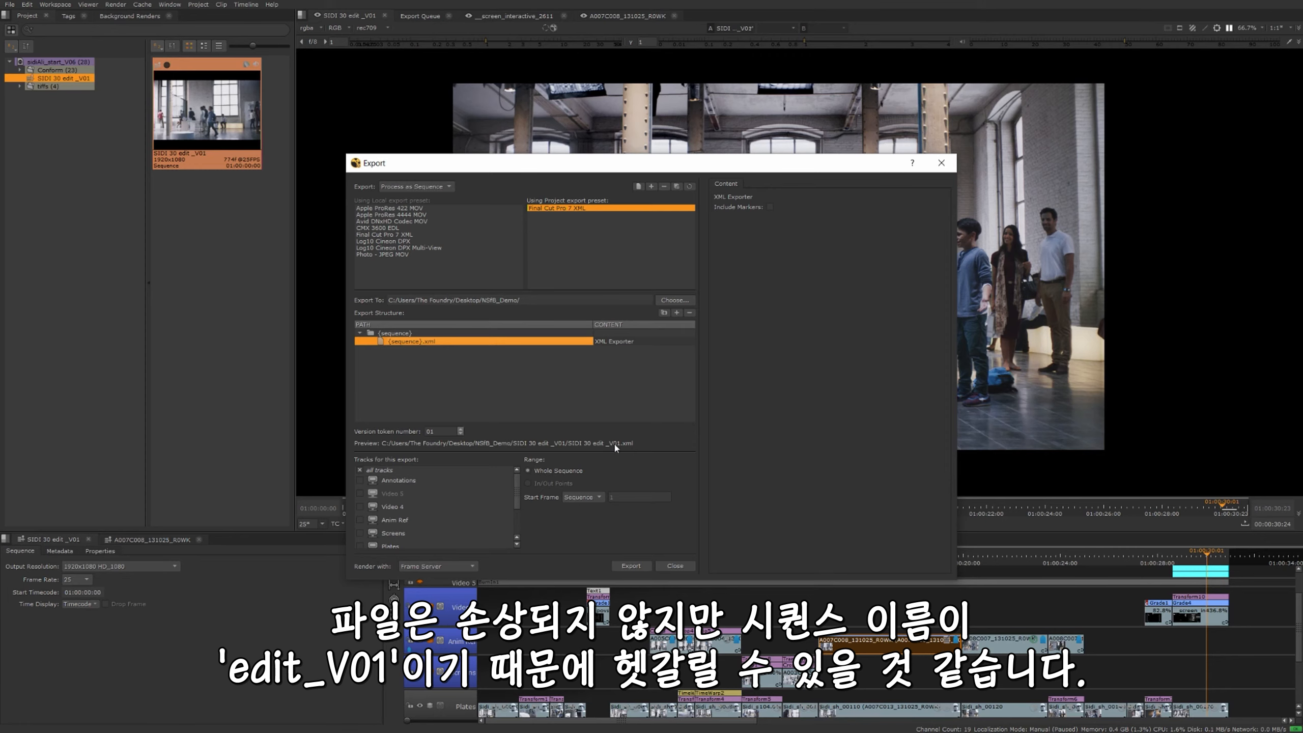
Add a version token to the XML file name, making it {sequence}{version}.xml, and set the version token number to 01.
{"action": "double_click", "coordinate": [423, 342]}
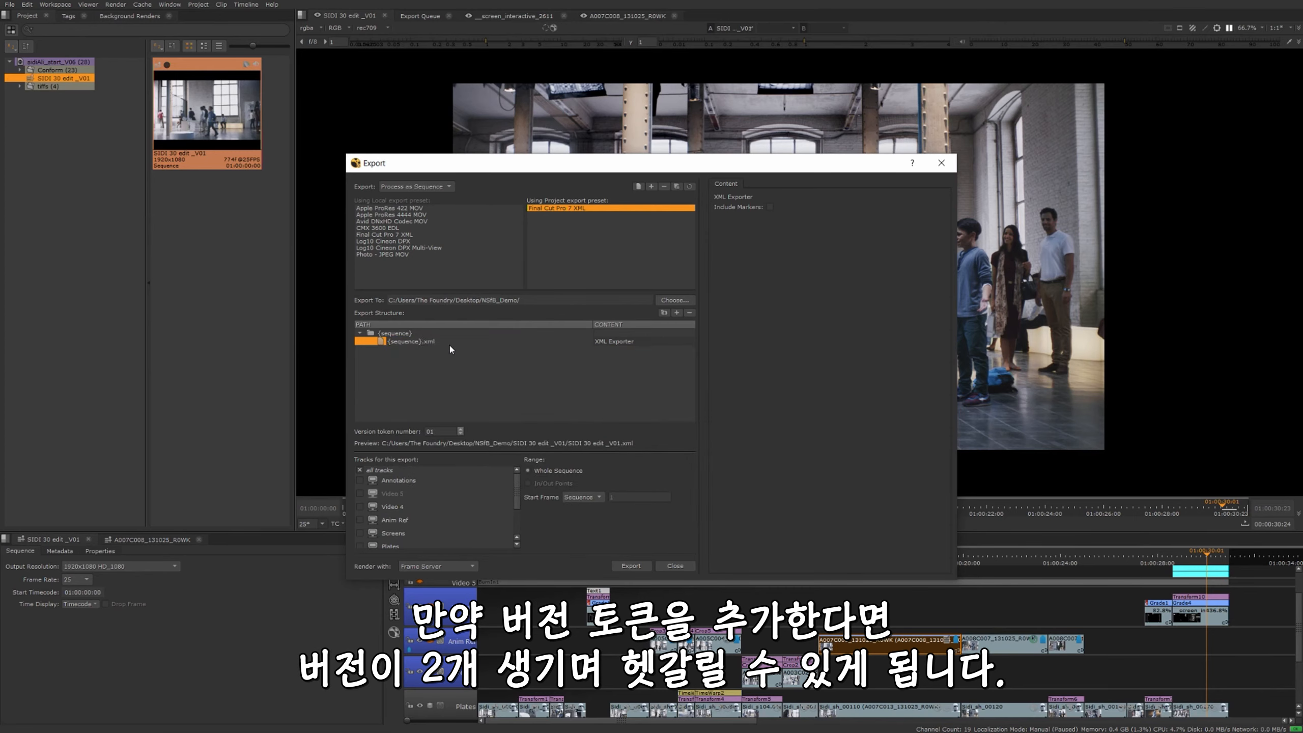
{"action": "type", "text": "{version"}
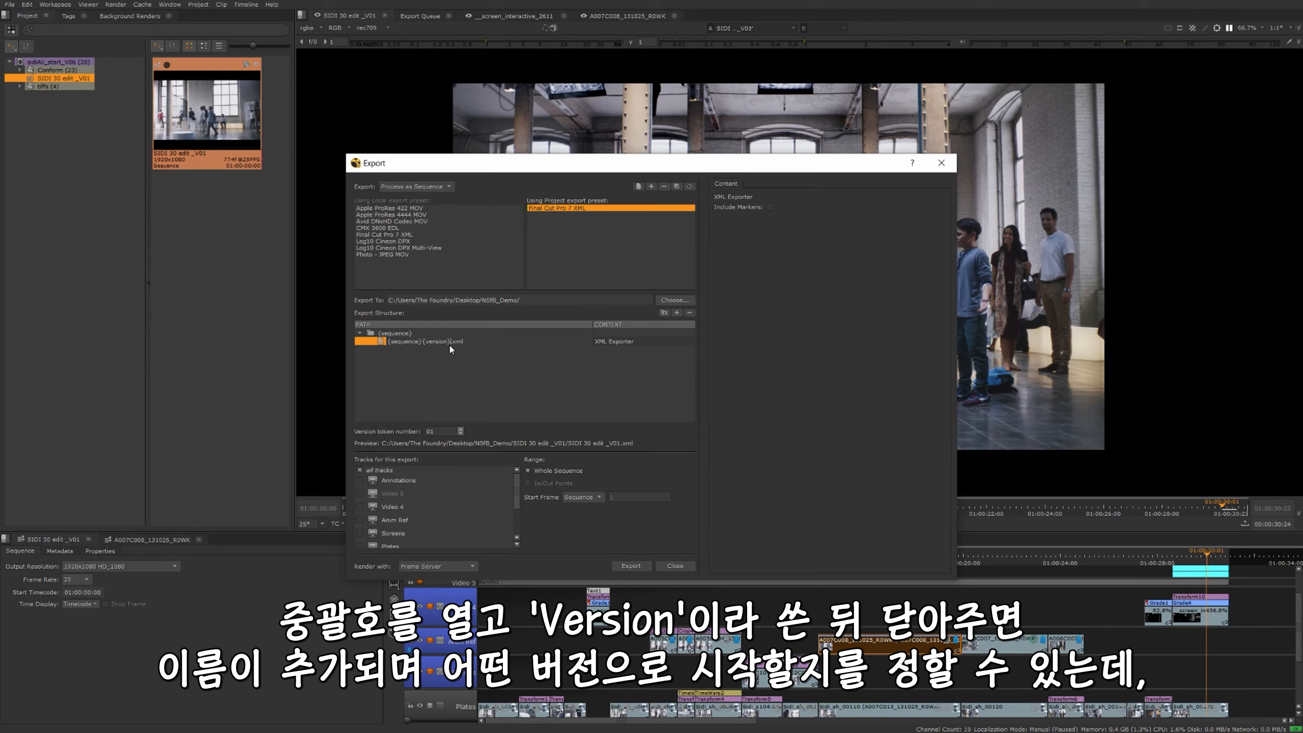
{"action": "left_click", "coordinate": [452, 372]}
{"action": "left_click", "coordinate": [421, 343]}
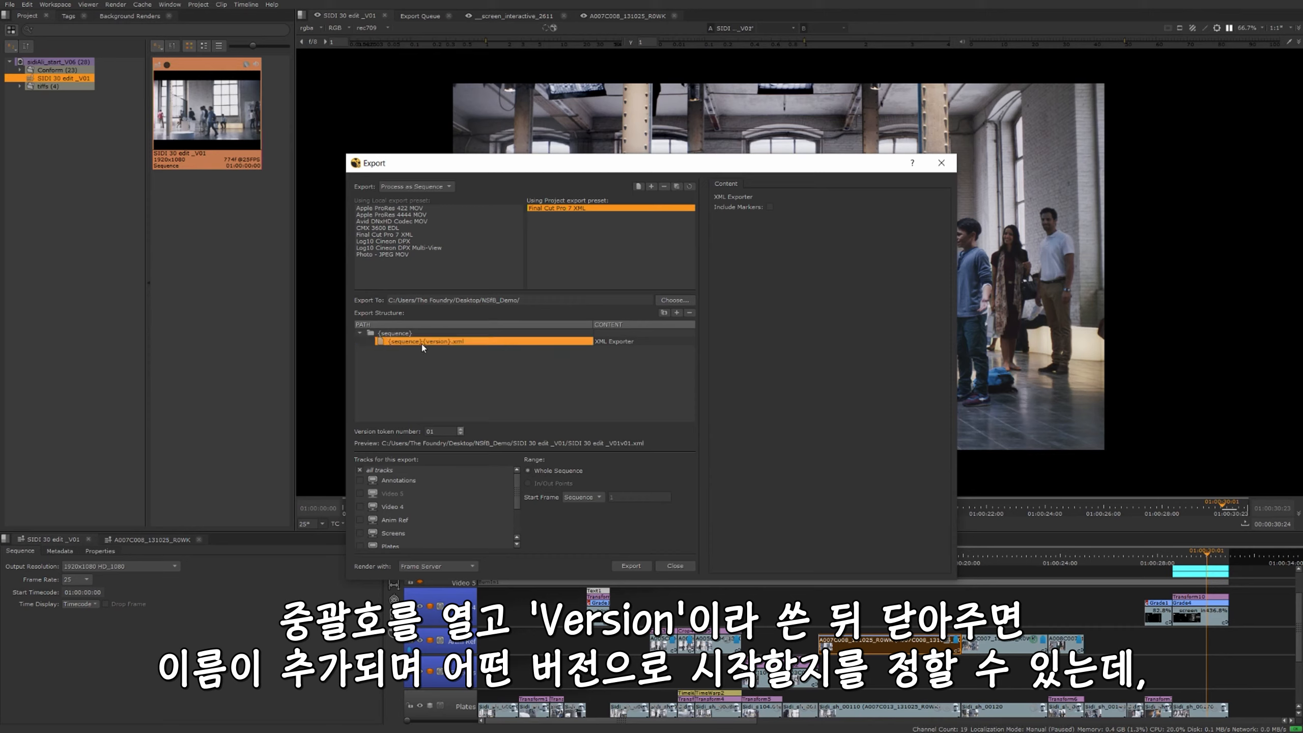
{"action": "left_click", "coordinate": [460, 428]}
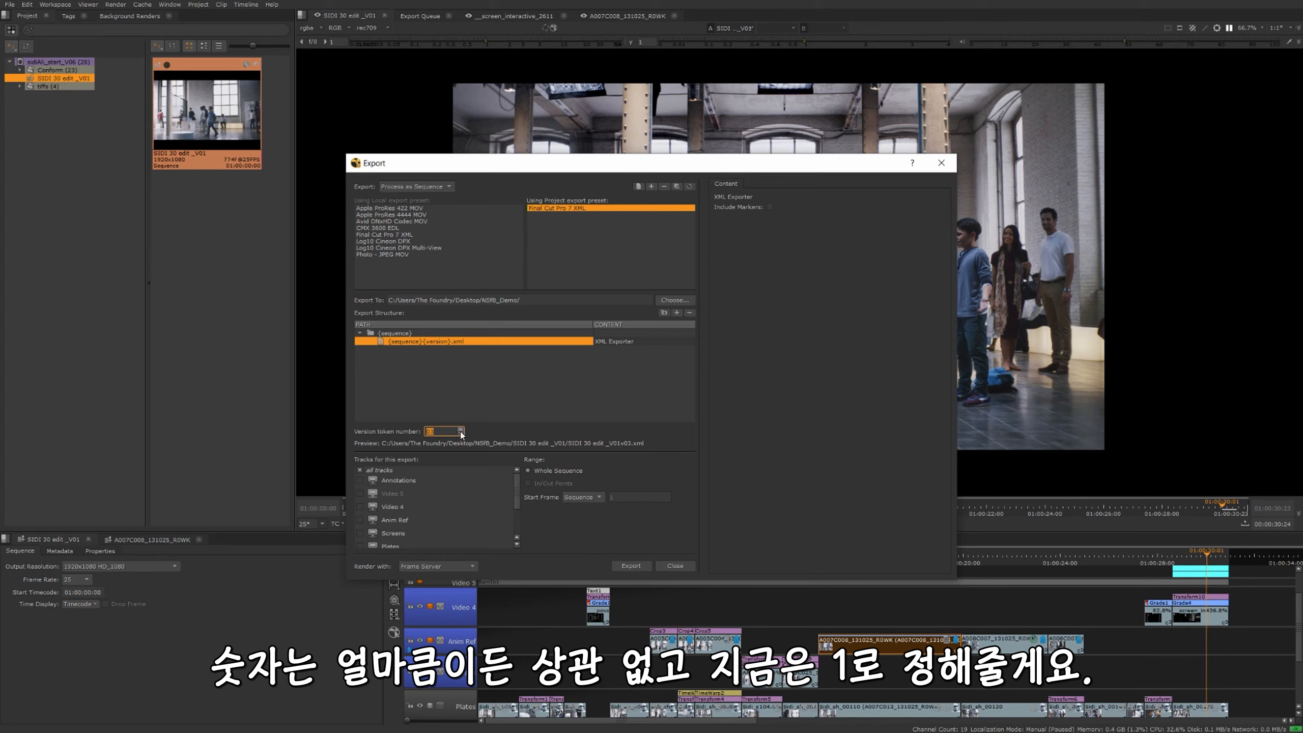
{"action": "left_click", "coordinate": [472, 388]}
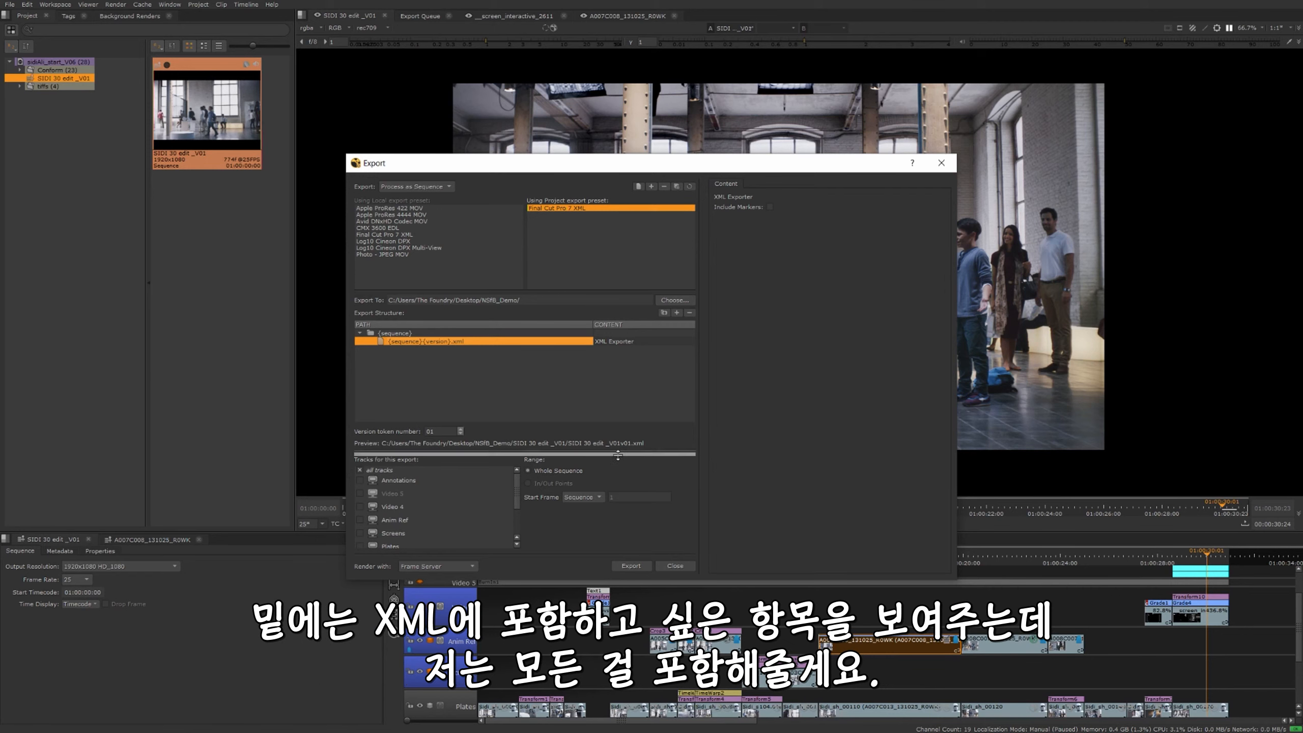
Export the whole sequence with all tracks as XML from the Sequence start frame, and decline to keep the export template changes.
{"action": "mouse_move", "coordinate": [518, 481]}
{"action": "left_mouse_down"}
{"action": "mouse_move", "coordinate": [517, 523]}
{"action": "mouse_move", "coordinate": [519, 472]}
{"action": "left_mouse_up"}
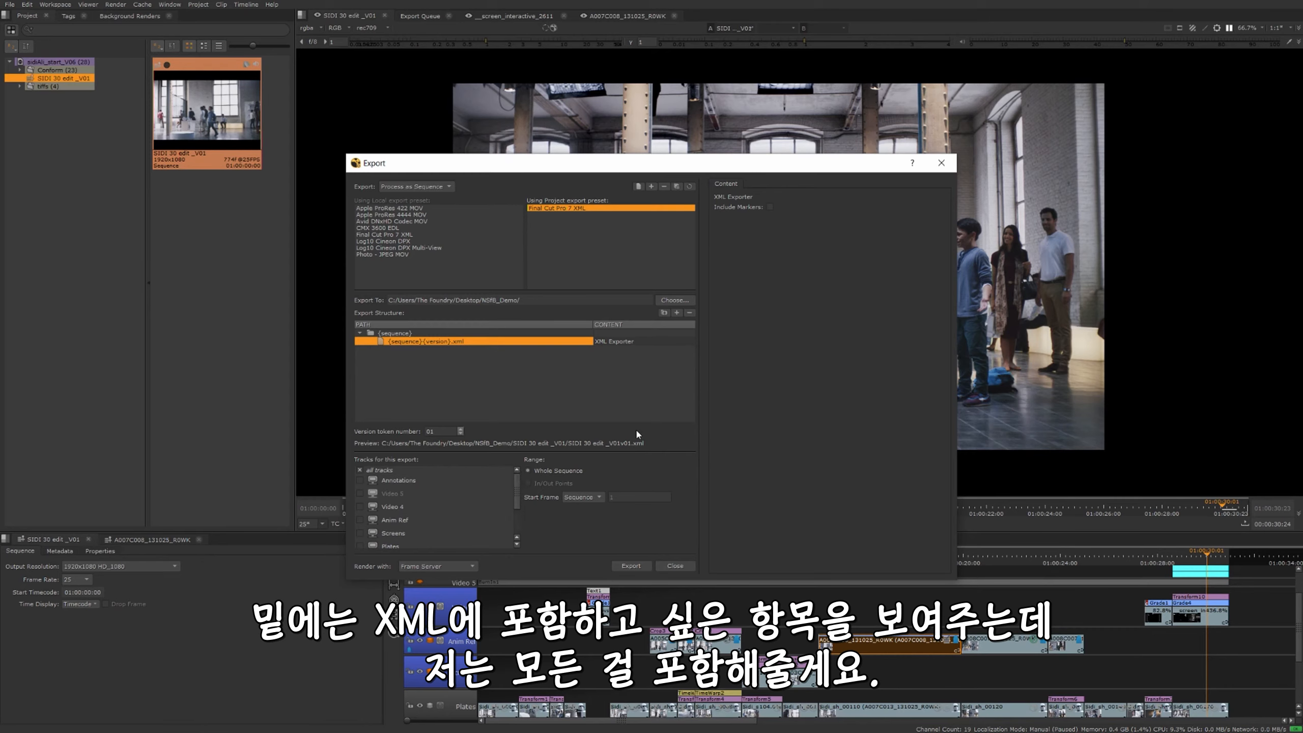
{"action": "left_click", "coordinate": [591, 497]}
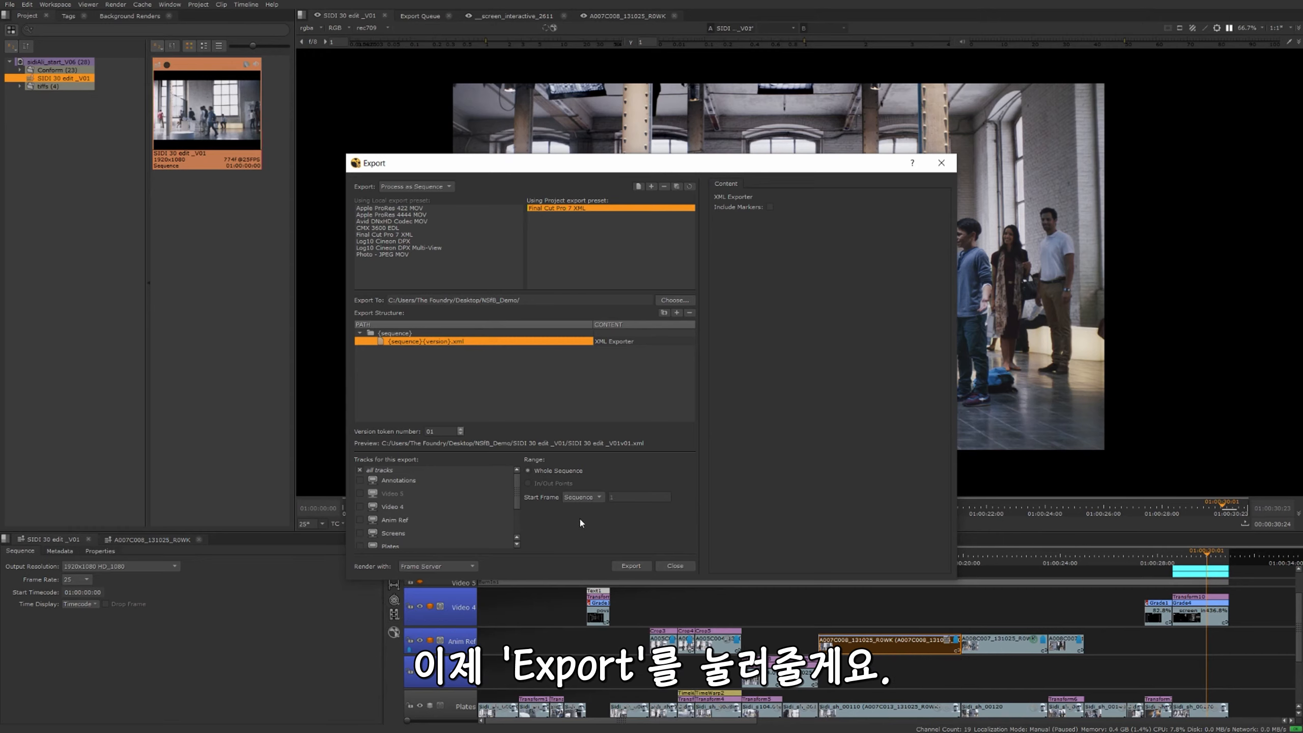
{"action": "left_click", "coordinate": [632, 566]}
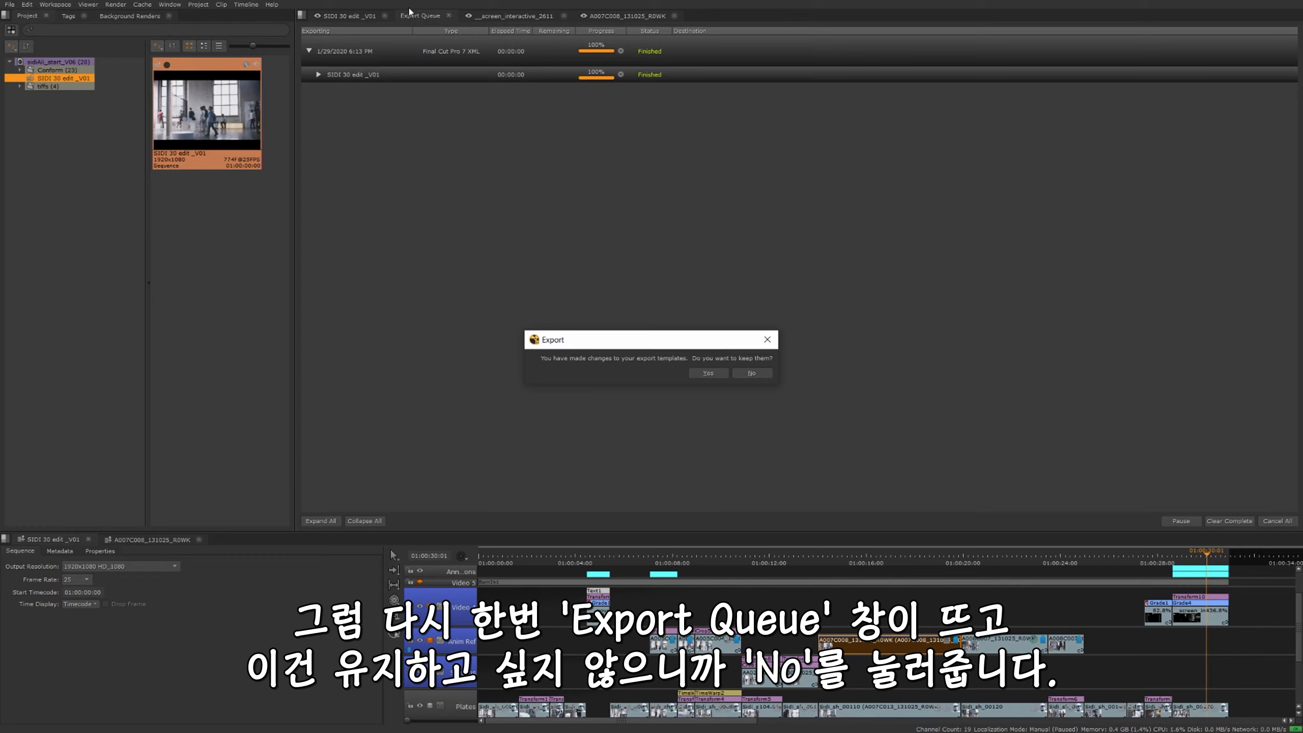
{"action": "left_click", "coordinate": [752, 373]}
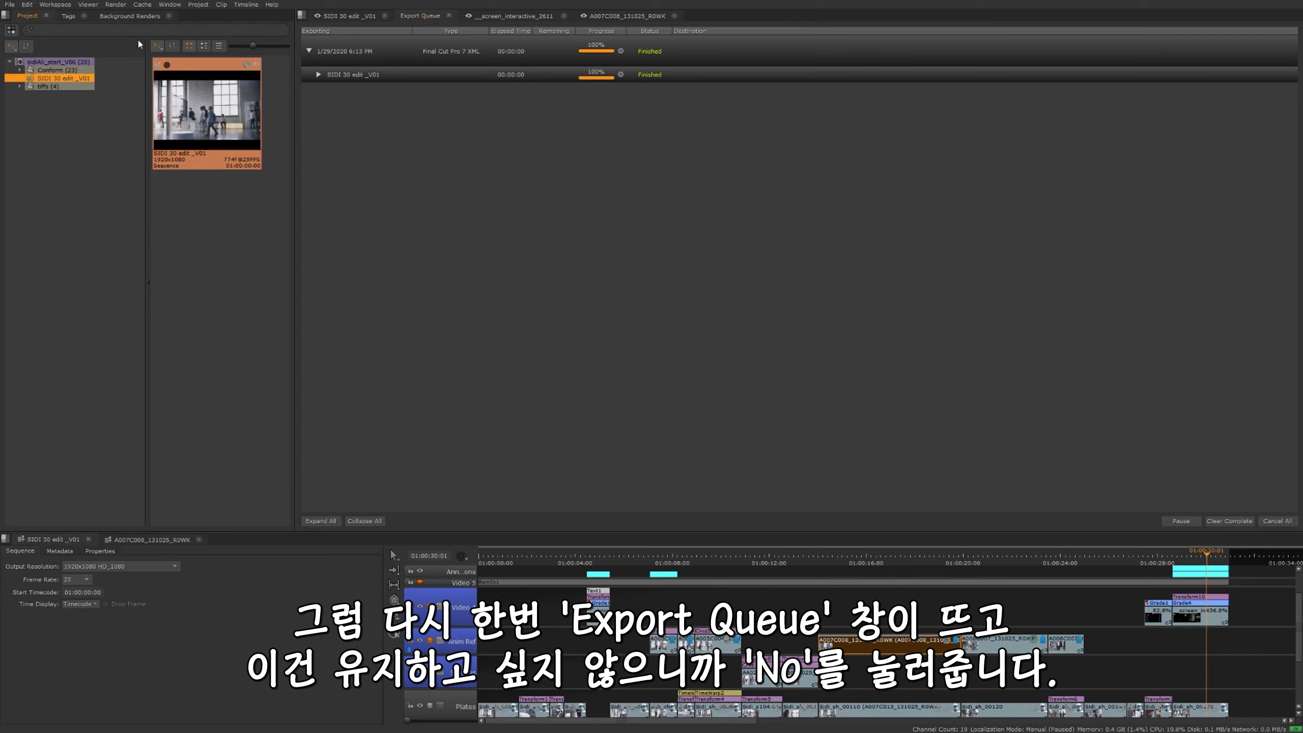
Open the exported SIDI 30 edit _V01 folder and bring its XML file into the NSfB_Demo project in Premiere Pro.
{"action": "left_click", "coordinate": [319, 75]}
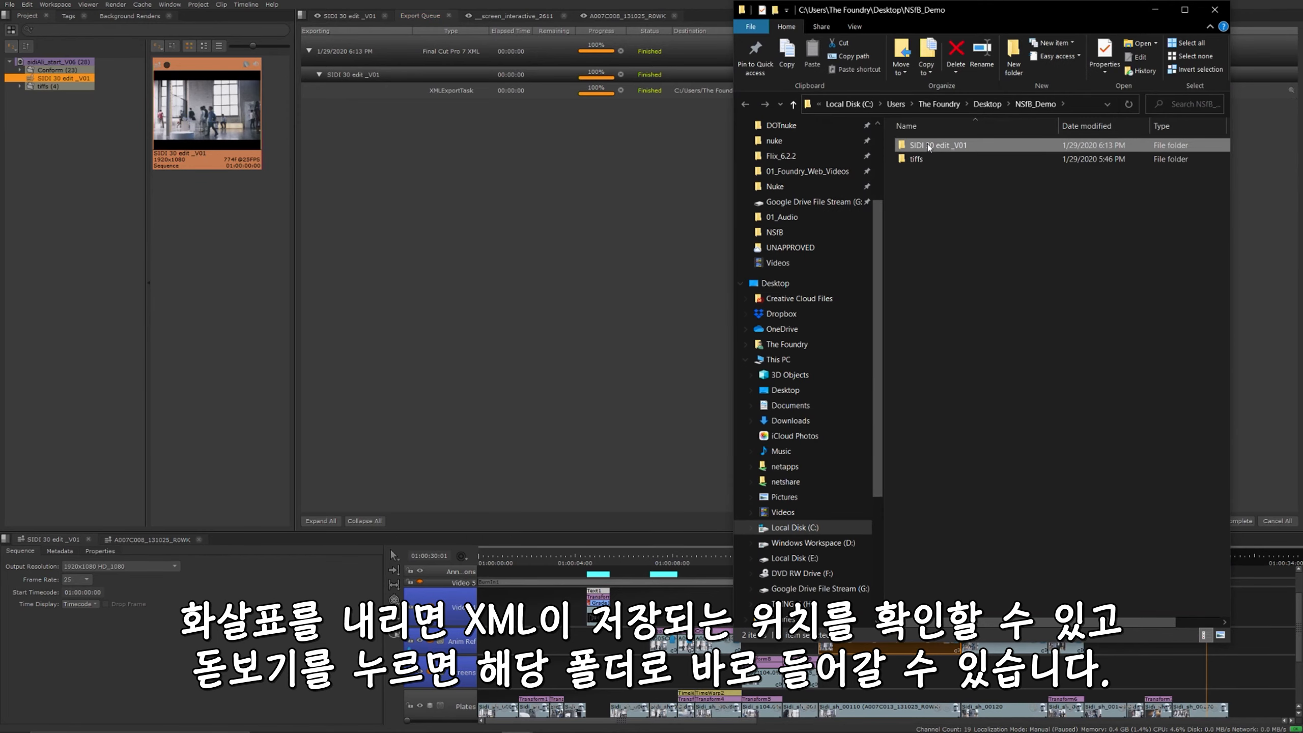
{"action": "double_click", "coordinate": [926, 143]}
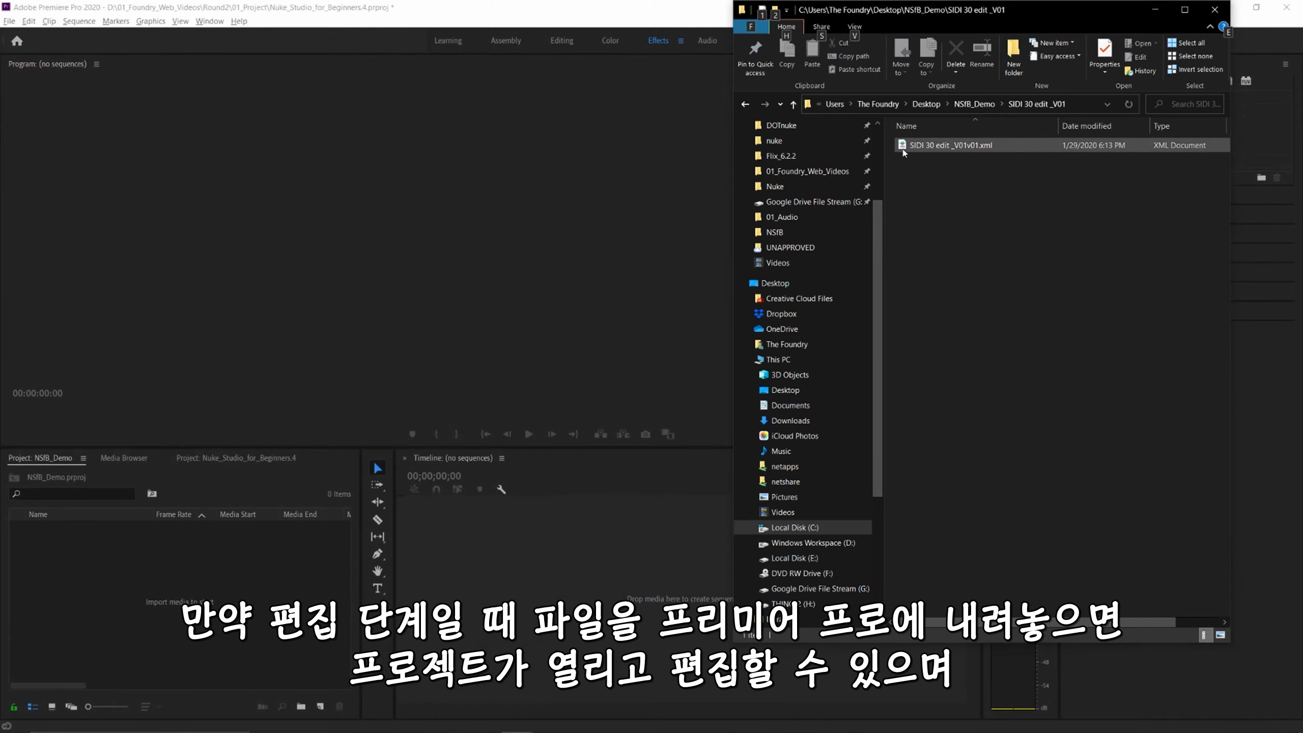
{"action": "left_click_drag", "start_coordinate": [903, 153], "coordinate": [247, 569]}
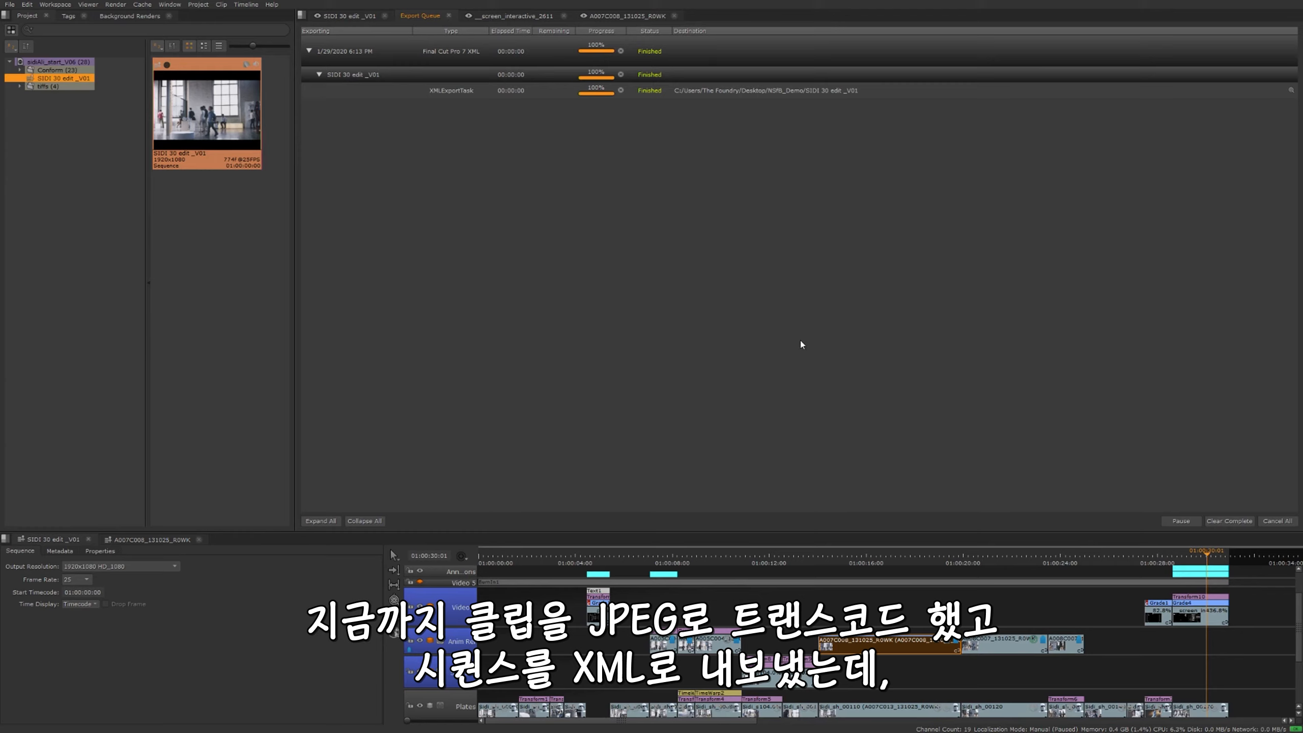
{"action": "left_click", "coordinate": [47, 86]}
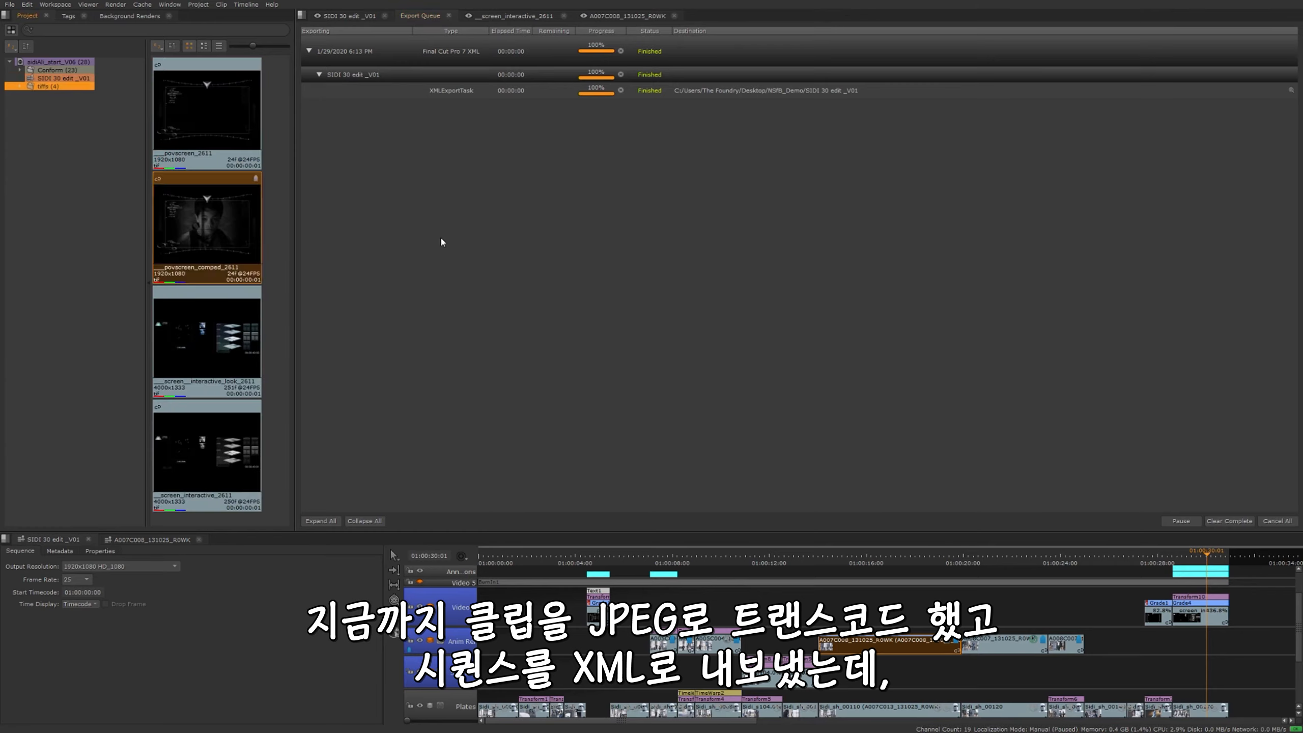
{"action": "left_click", "coordinate": [74, 81]}
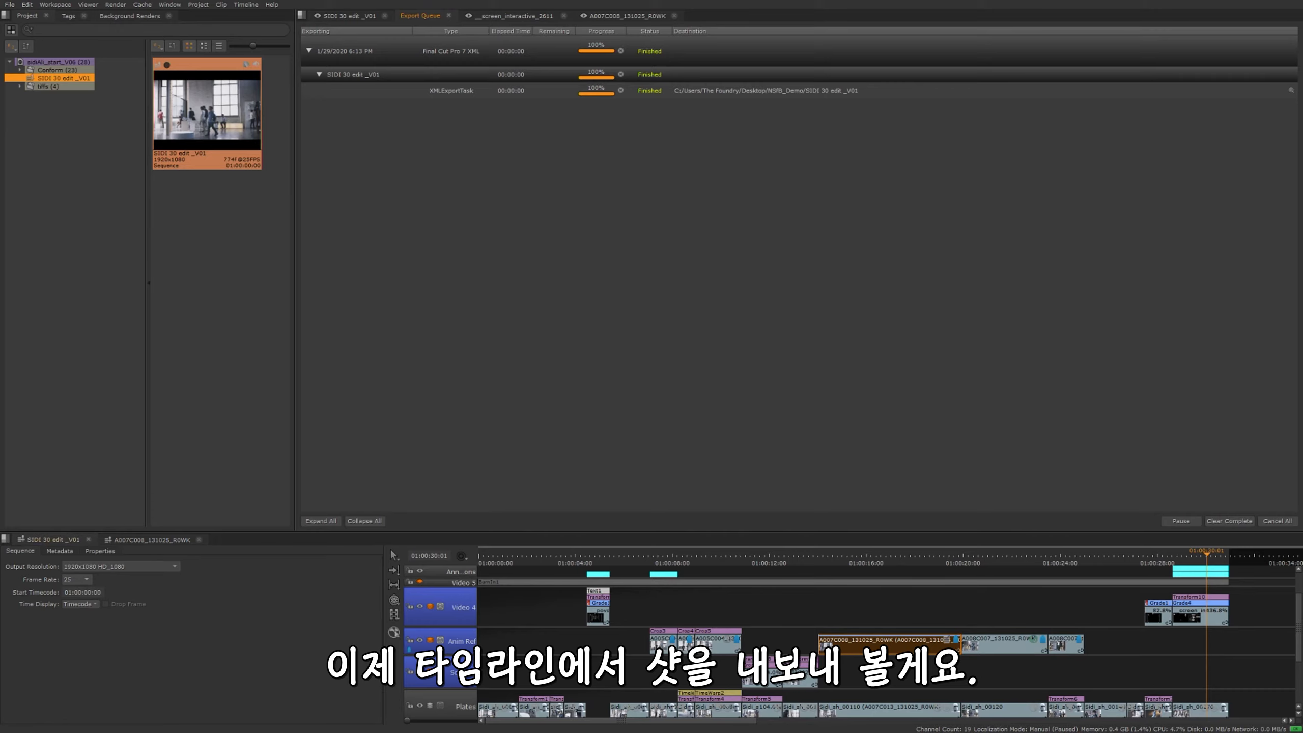
{"action": "left_click", "coordinate": [1185, 621]}
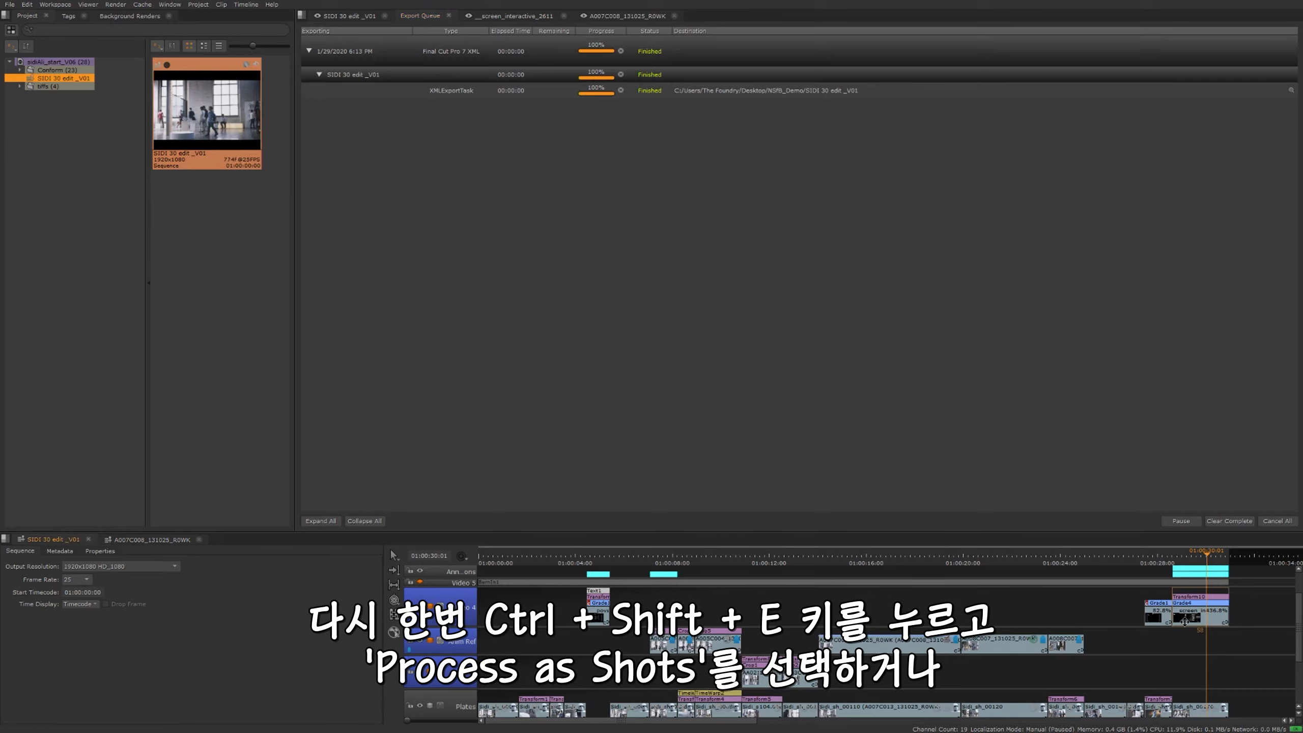
{"action": "left_click", "coordinate": [44, 80]}
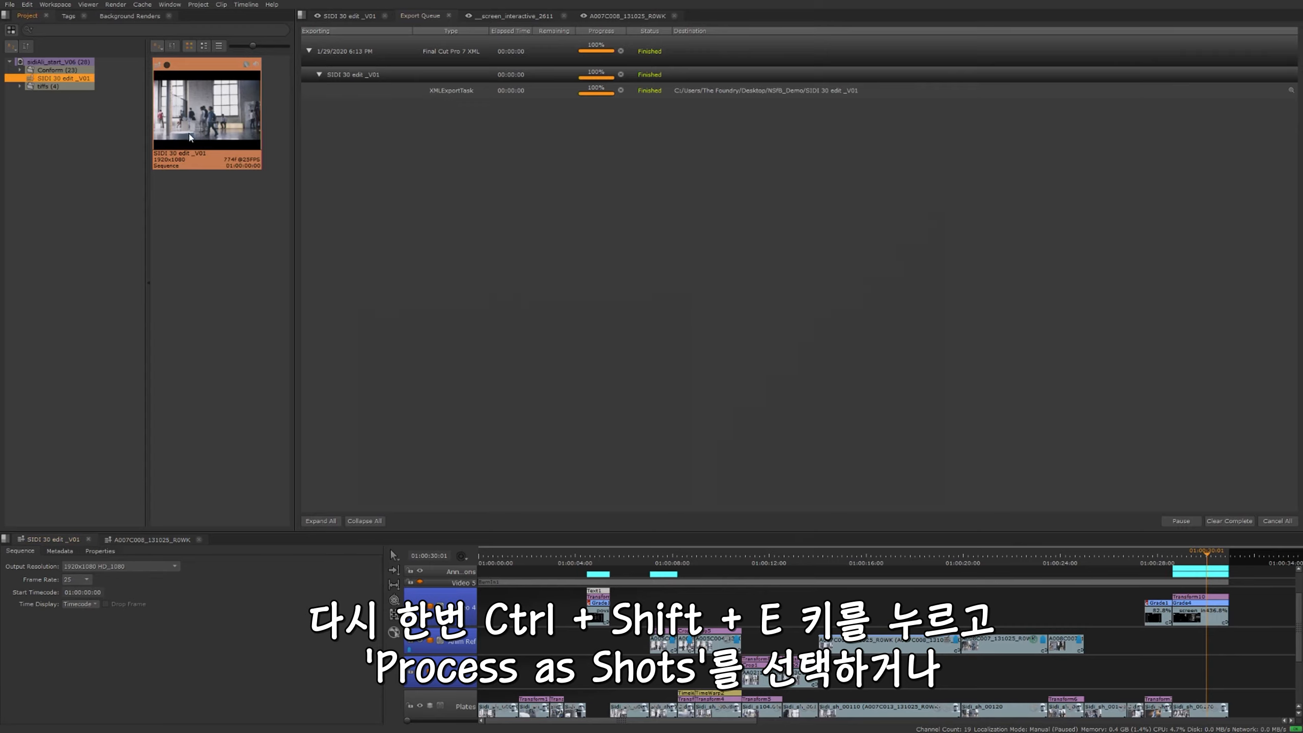
{"action": "key", "text": "ctrl+shift+e"}
{"action": "left_click", "coordinate": [429, 189]}
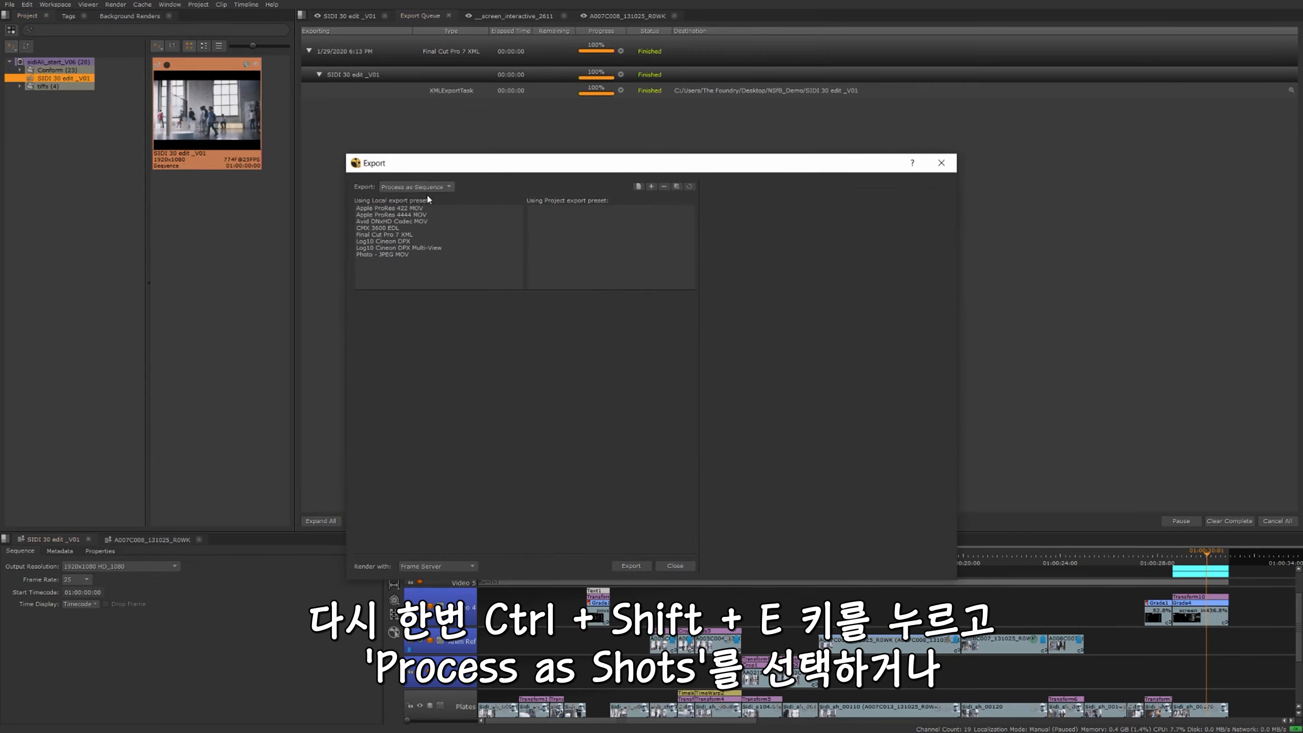
{"action": "left_click", "coordinate": [421, 198]}
{"action": "left_click", "coordinate": [674, 565]}
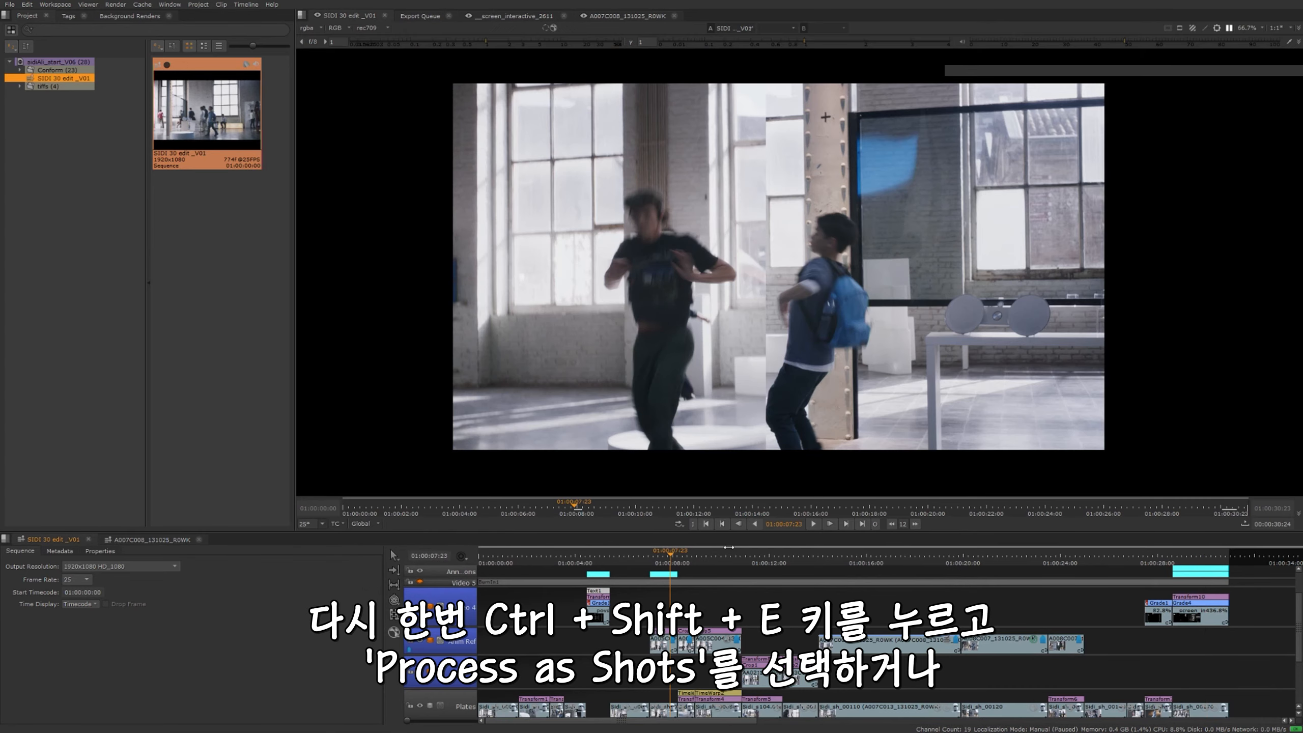
Select the SCANNING shot on the Video 4 track at 01:00:04:24 and set up its export as Process as Shots.
{"action": "left_click_drag", "start_coordinate": [1064, 560], "coordinate": [600, 557]}
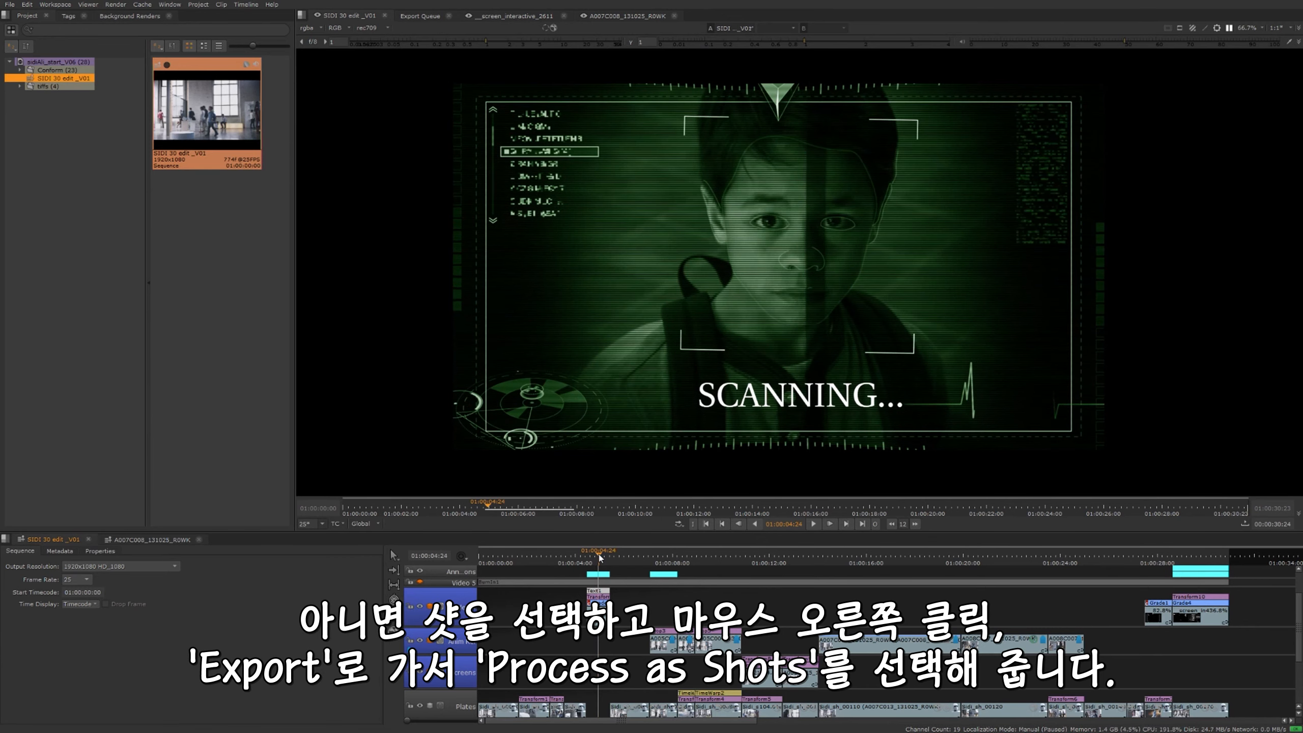
{"action": "left_click", "coordinate": [597, 613]}
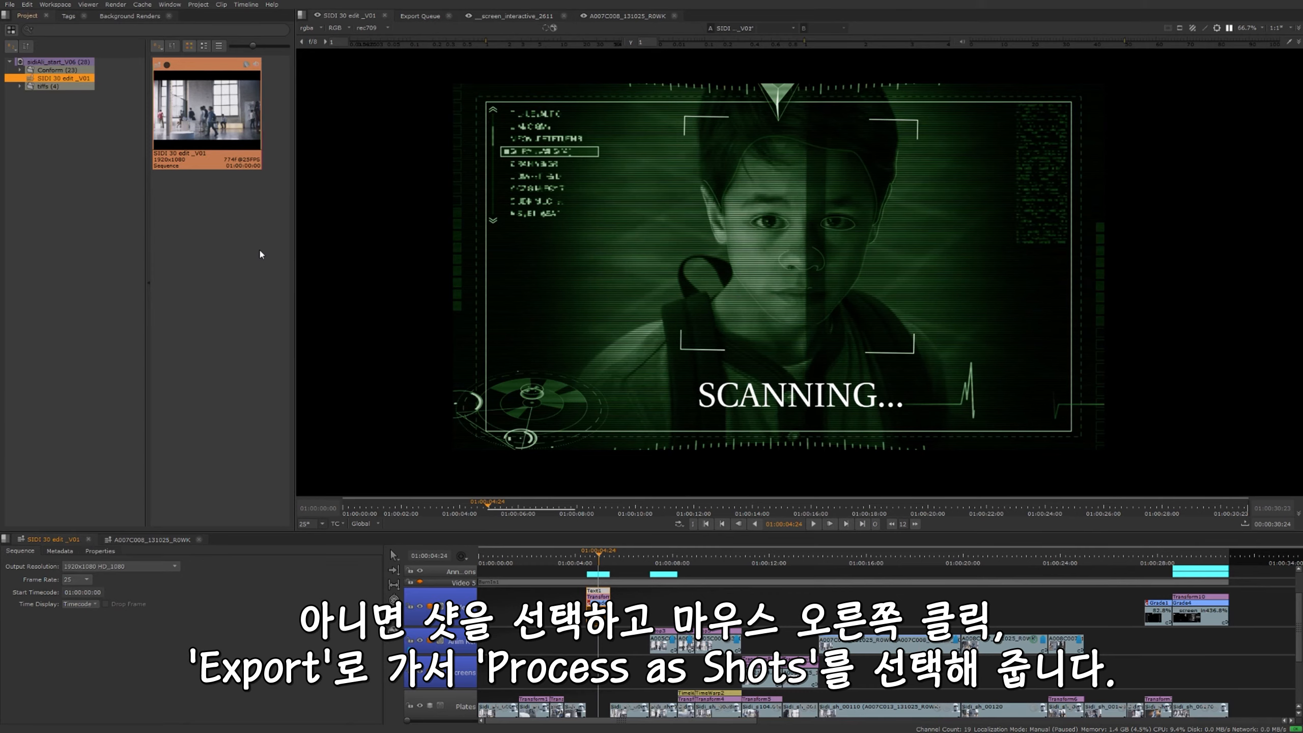
{"action": "right_click", "coordinate": [597, 614]}
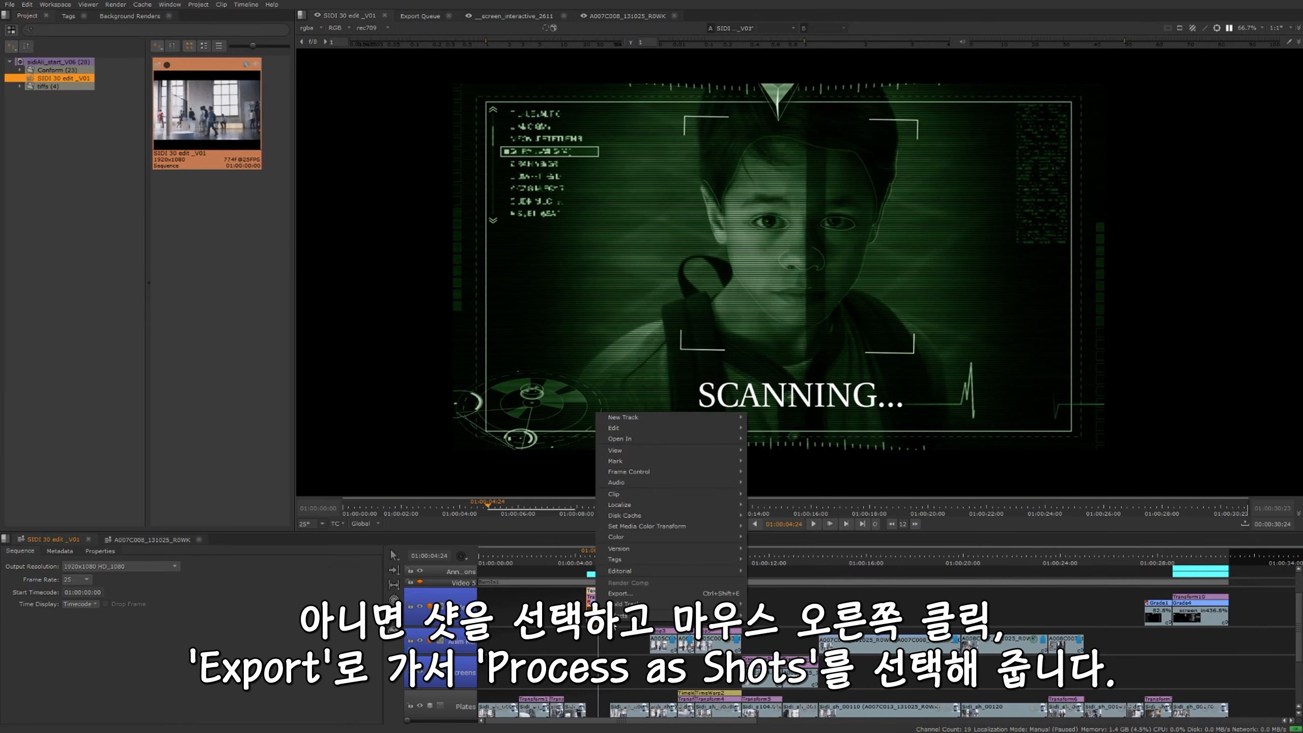
{"action": "left_click", "coordinate": [621, 593]}
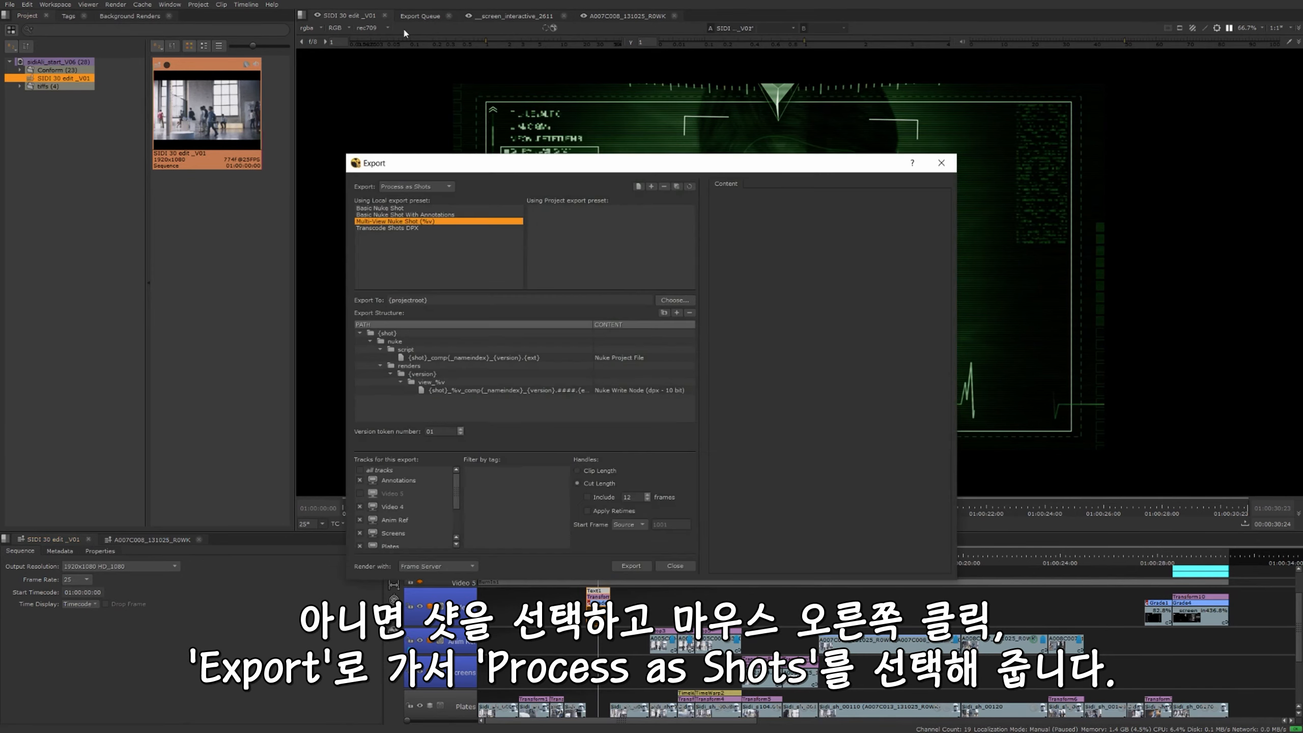
{"action": "left_click", "coordinate": [422, 188]}
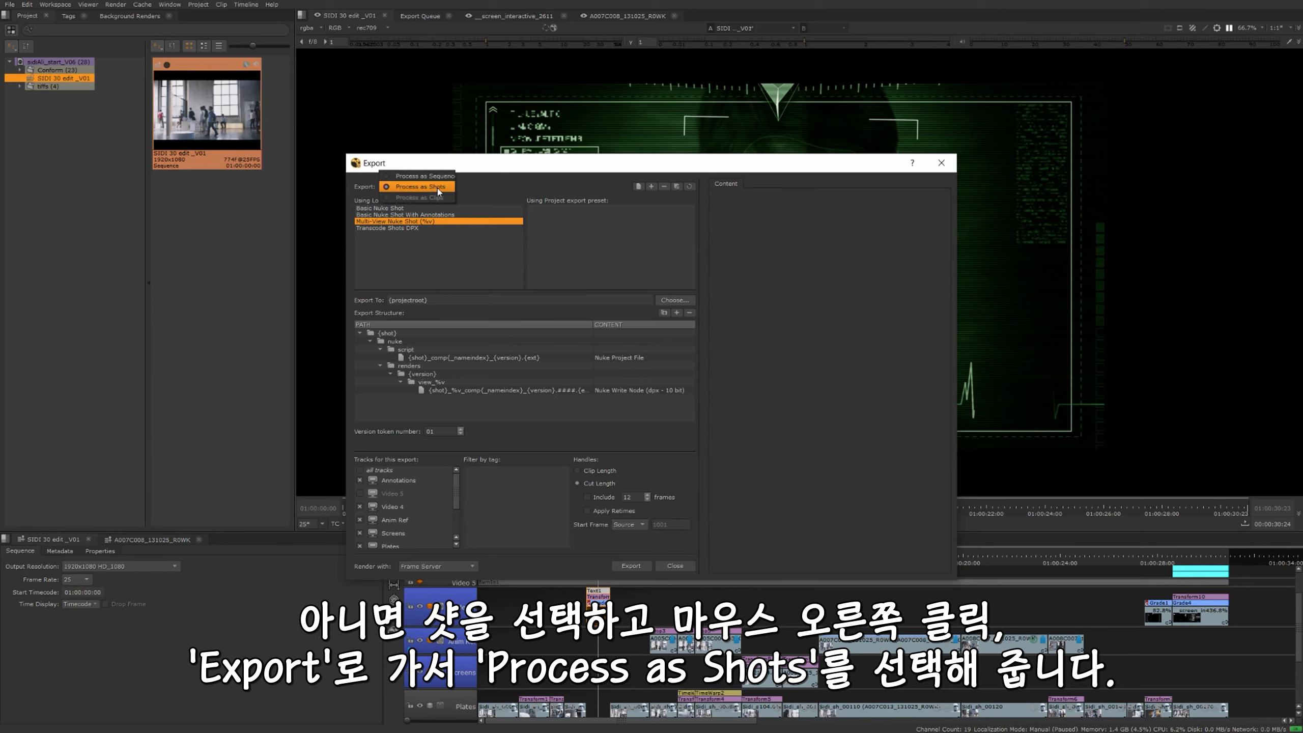
{"action": "left_click", "coordinate": [438, 187]}
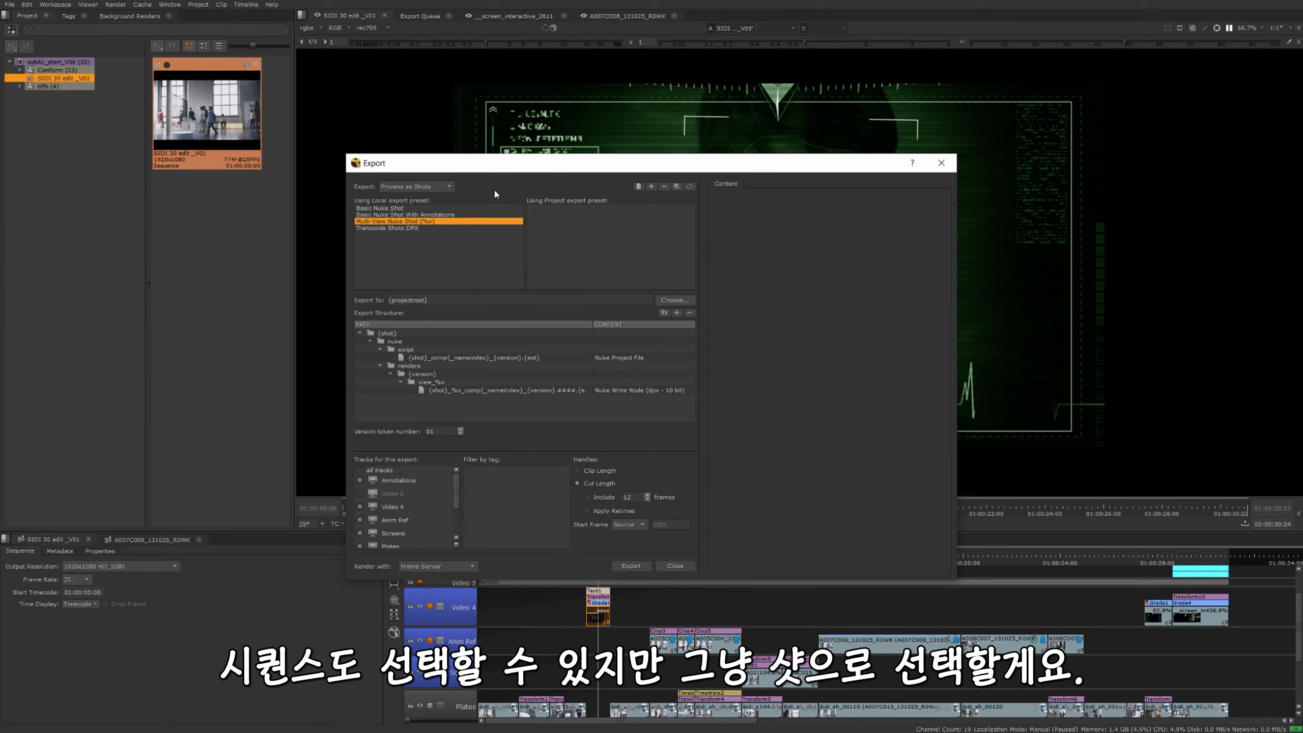
Choose the Basic Nuke Shot With Annotations preset and set the export destination to the NSfB_Demo desktop folder.
{"action": "left_click", "coordinate": [407, 210]}
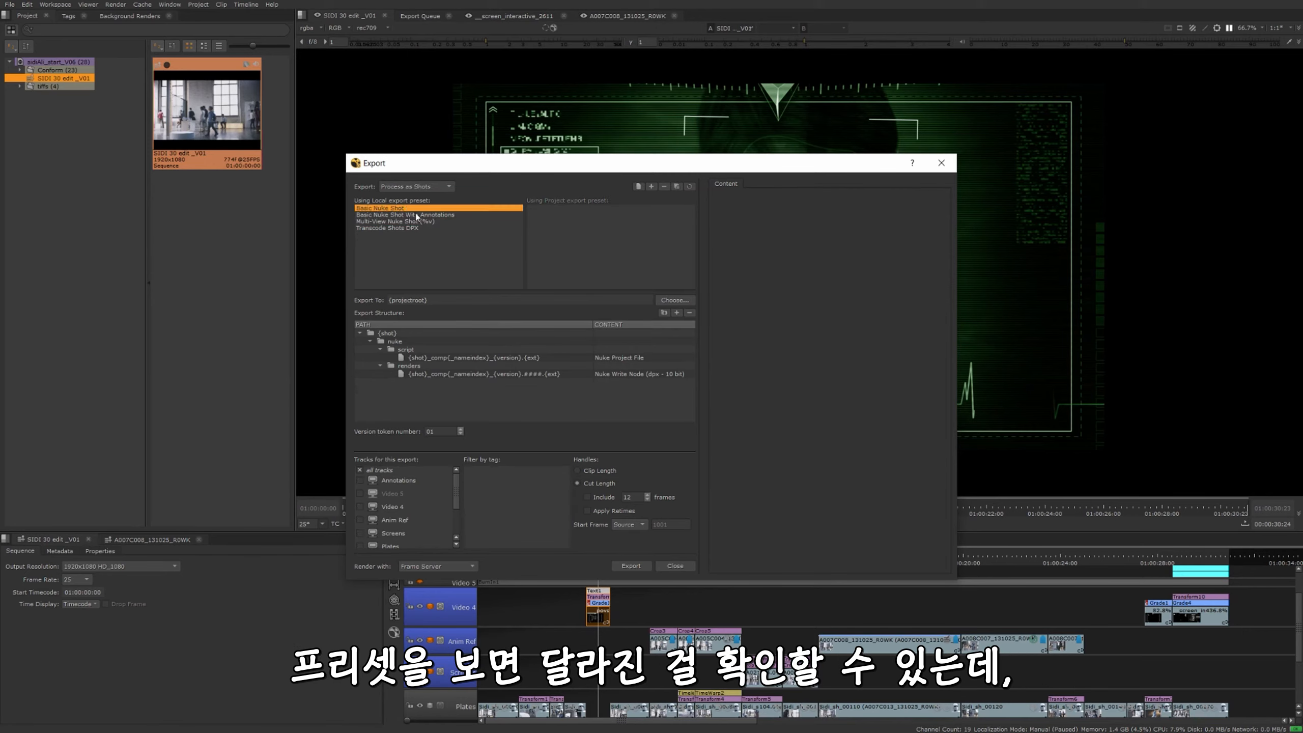
{"action": "left_click", "coordinate": [380, 221]}
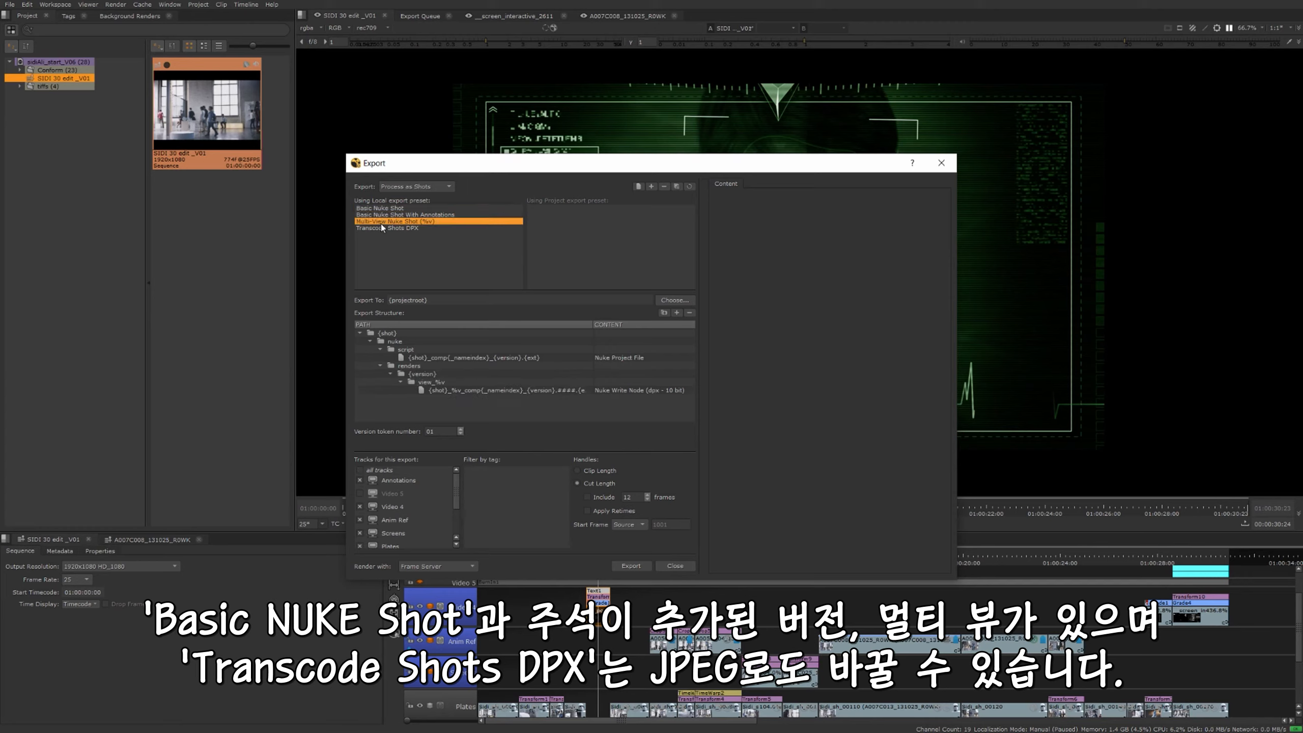
{"action": "left_click", "coordinate": [382, 228]}
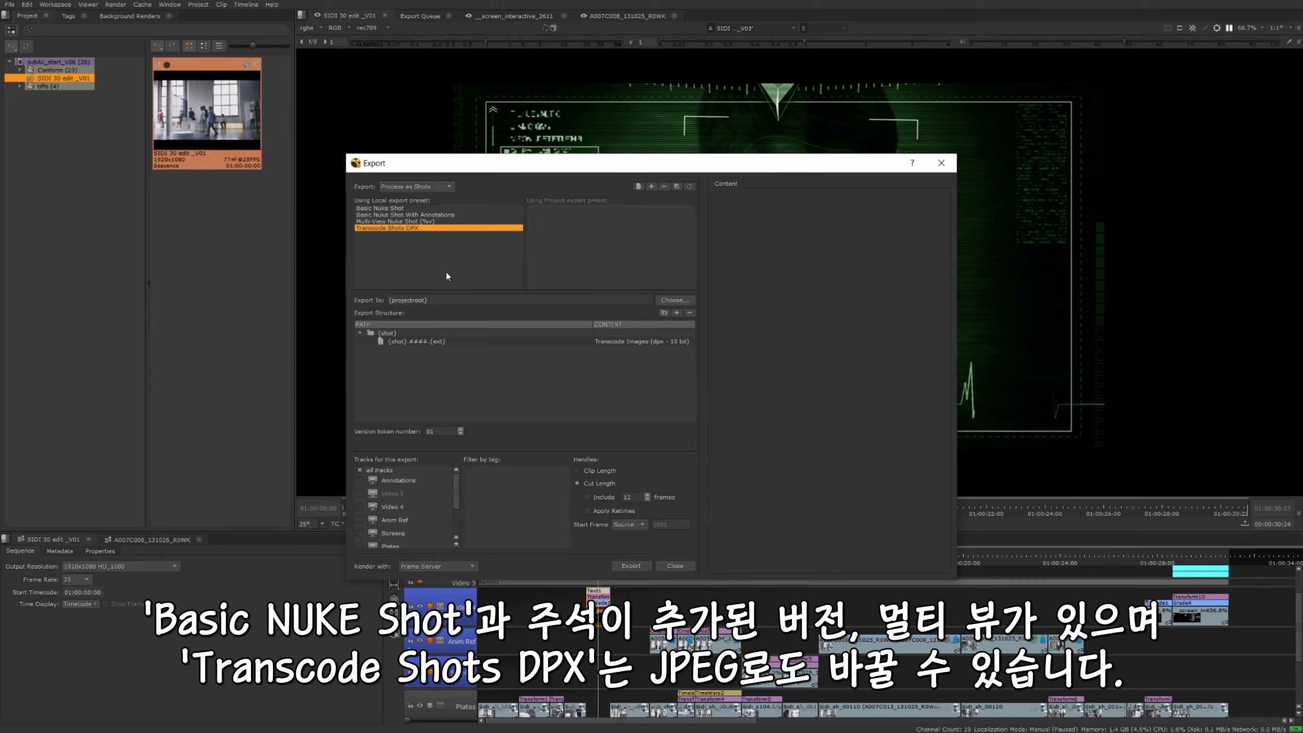
{"action": "left_click", "coordinate": [400, 216]}
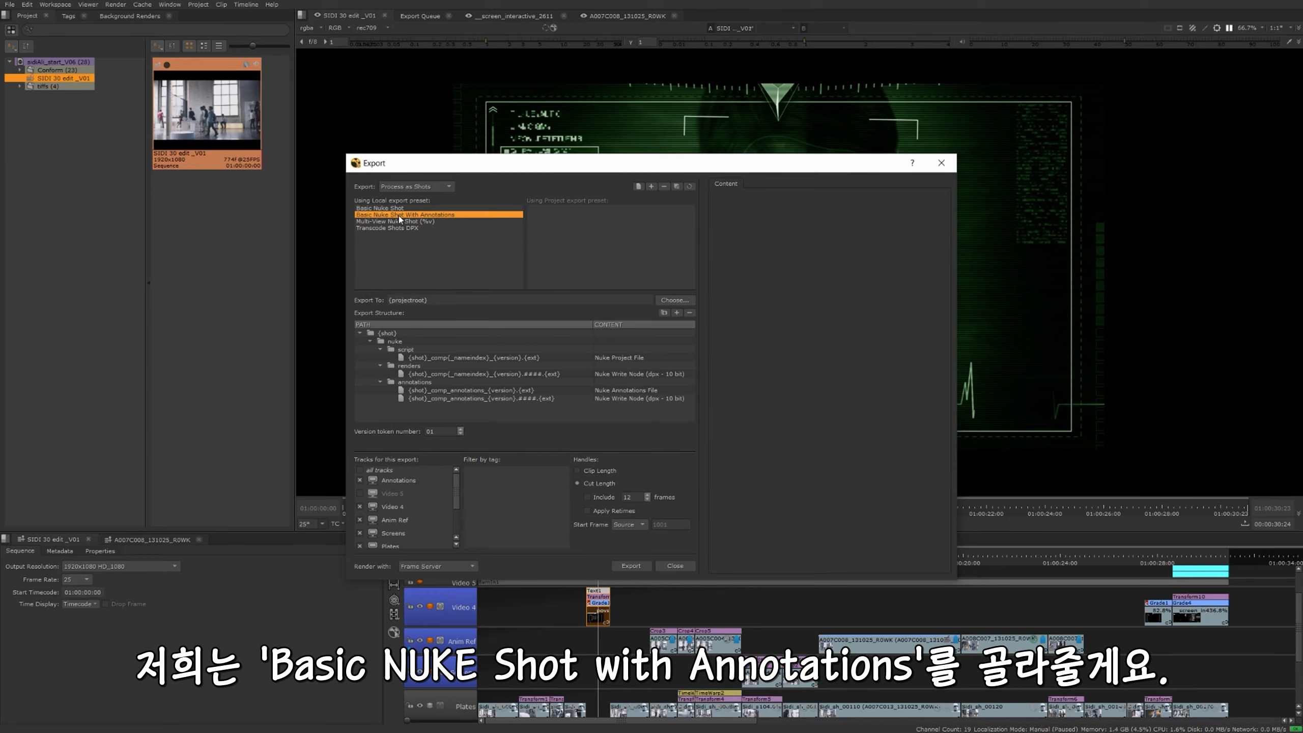
{"action": "left_click", "coordinate": [673, 301]}
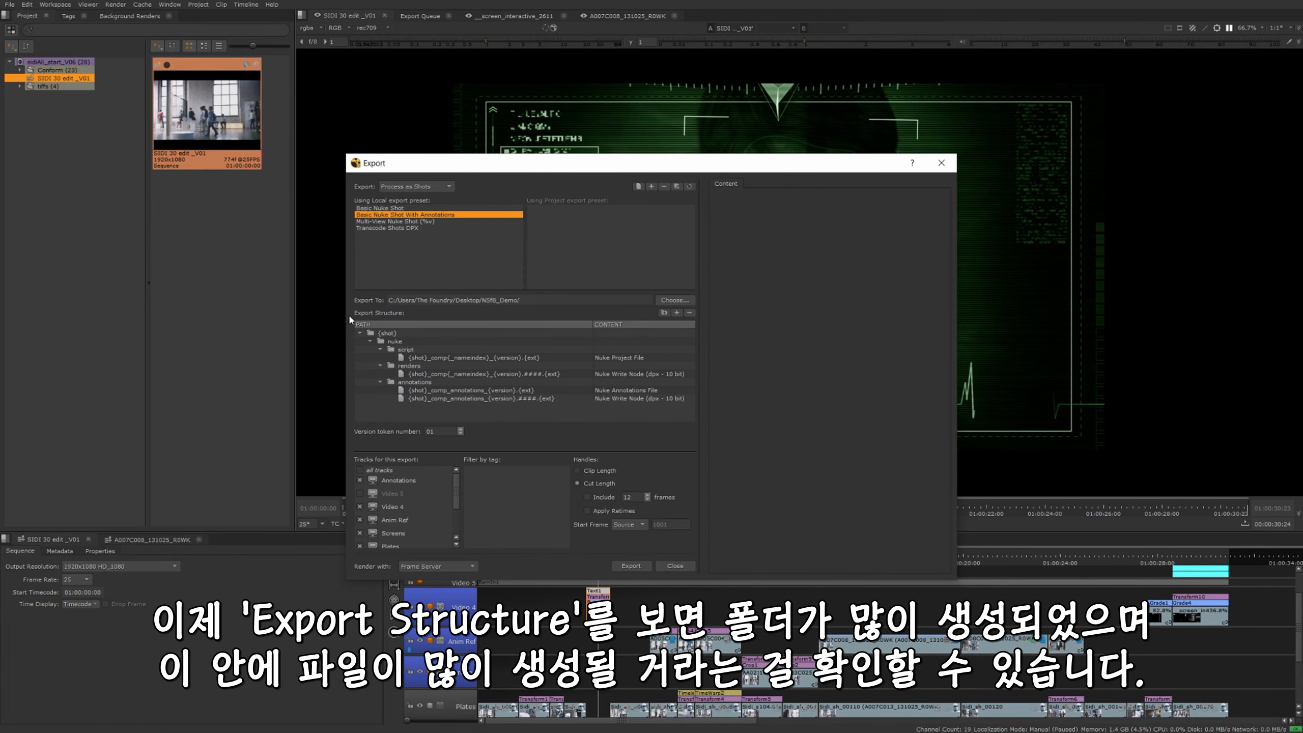
Examine the export structure's shot, script, renders and annotations entries, checking their settings and resulting file paths.
{"action": "left_click", "coordinate": [381, 334]}
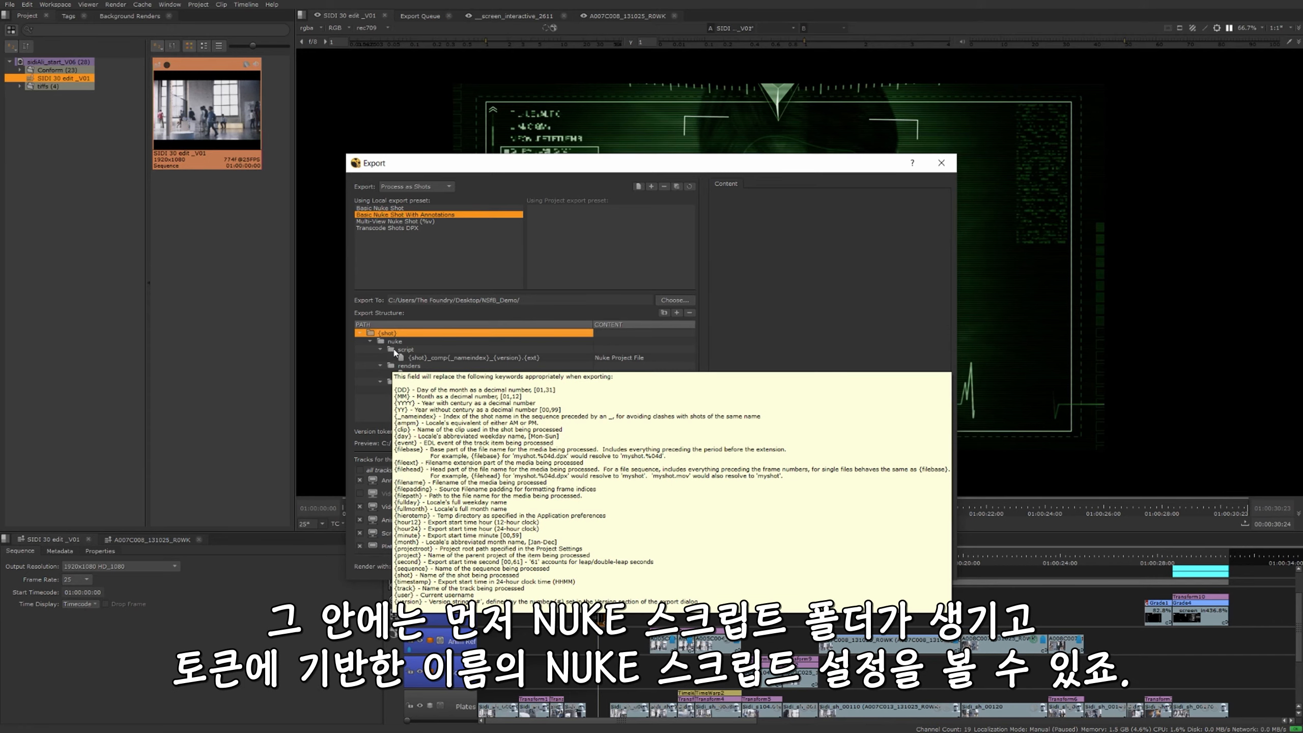
{"action": "left_click", "coordinate": [428, 358]}
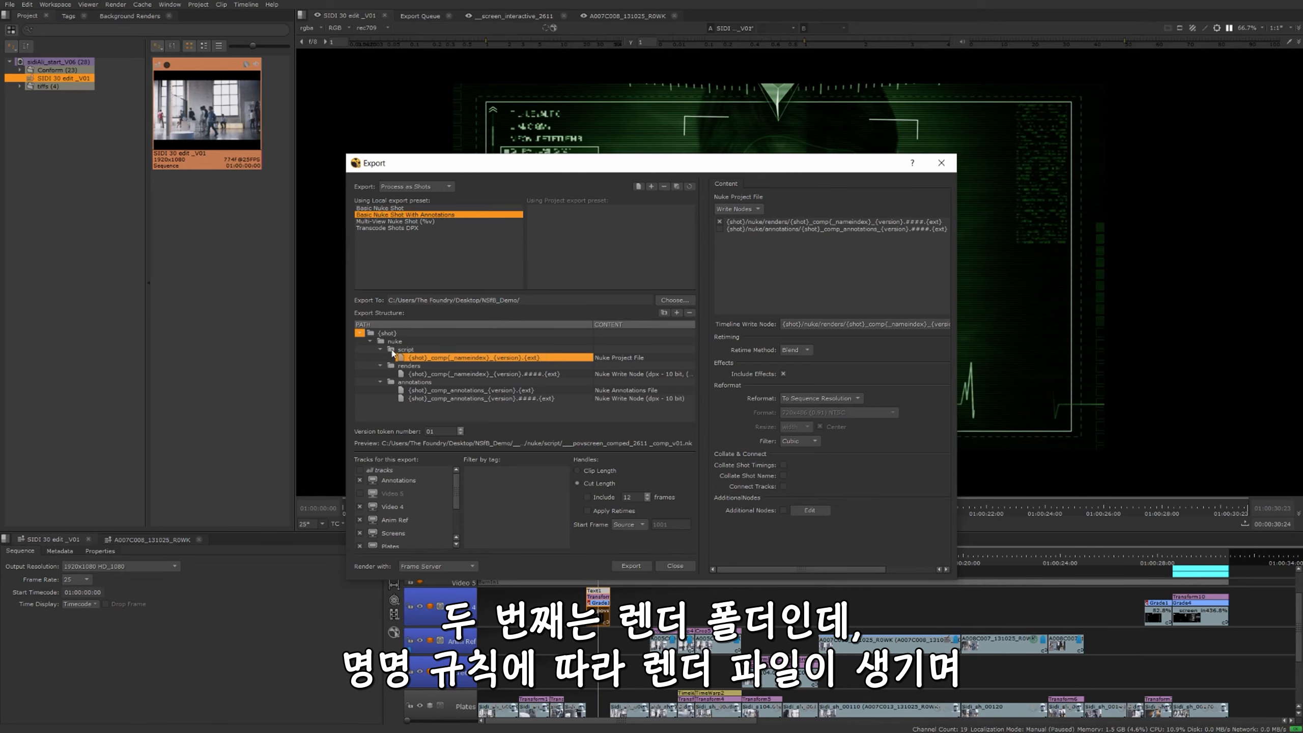
{"action": "left_click", "coordinate": [410, 367]}
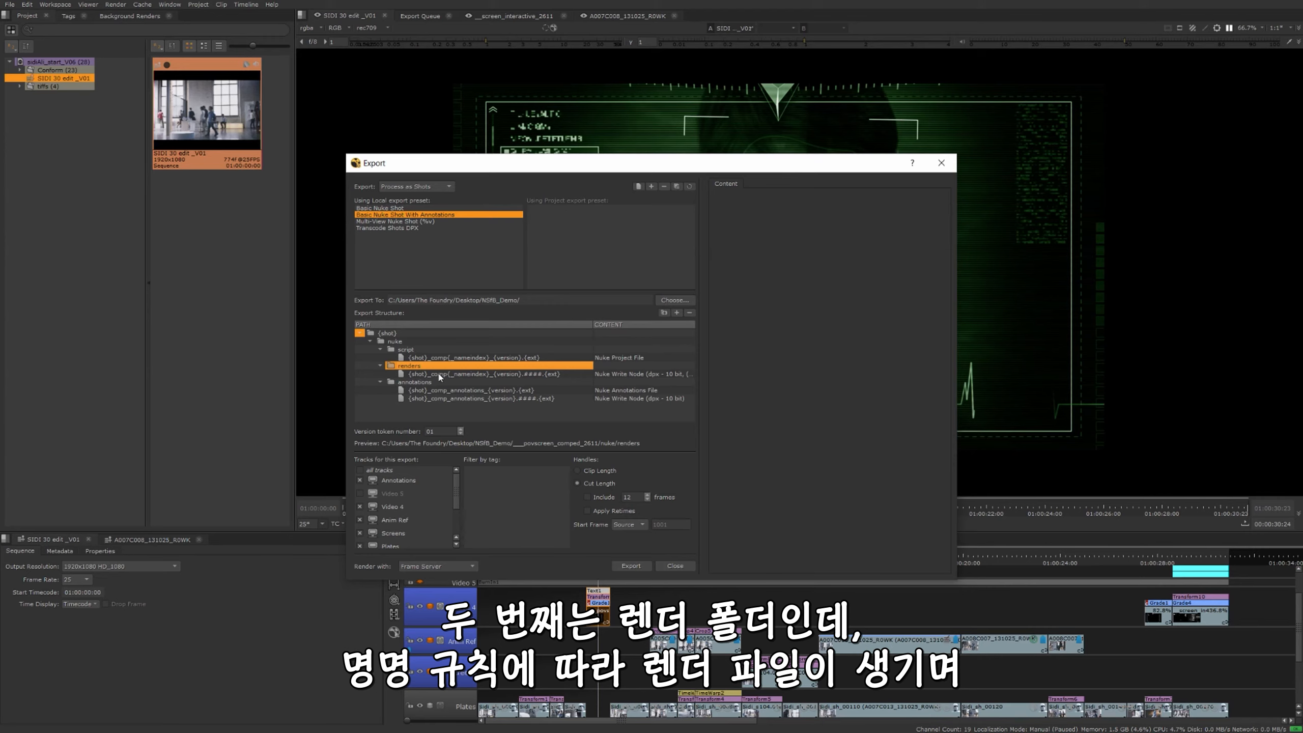
{"action": "left_click", "coordinate": [436, 375]}
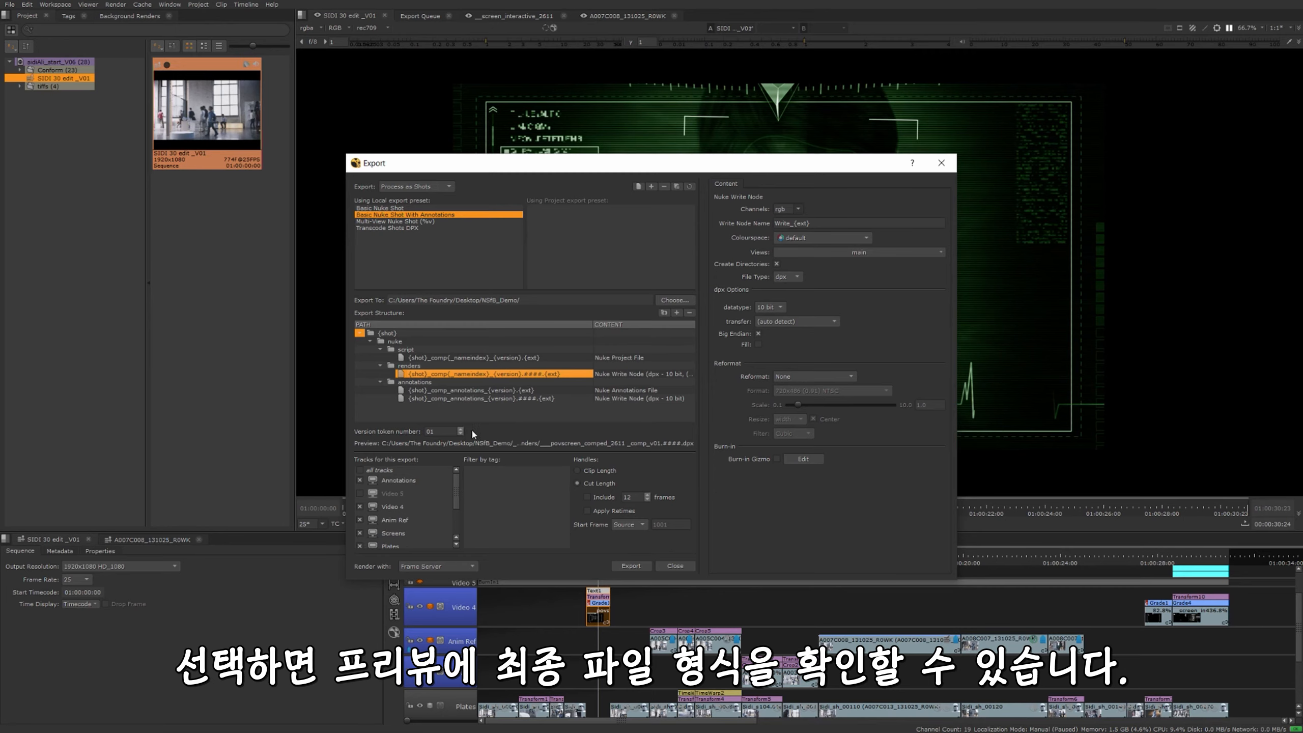
{"action": "left_click", "coordinate": [397, 383]}
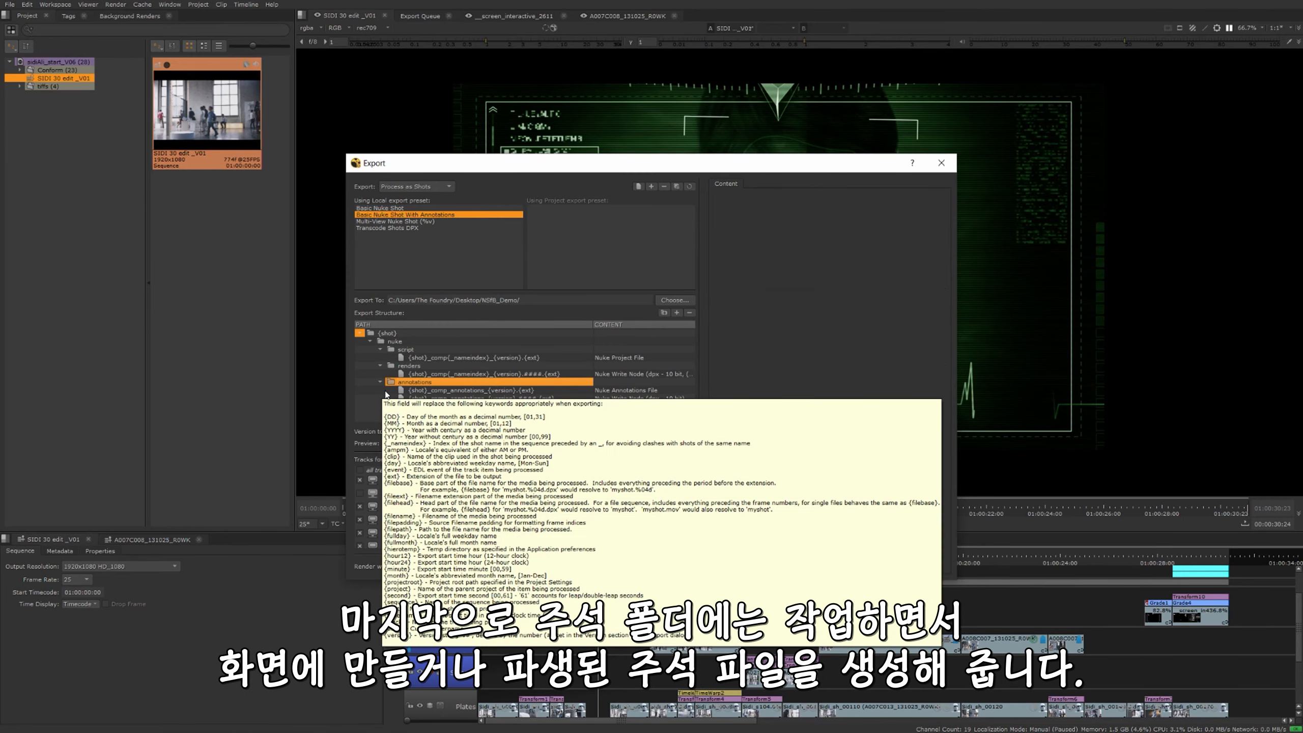
{"action": "left_click", "coordinate": [386, 390]}
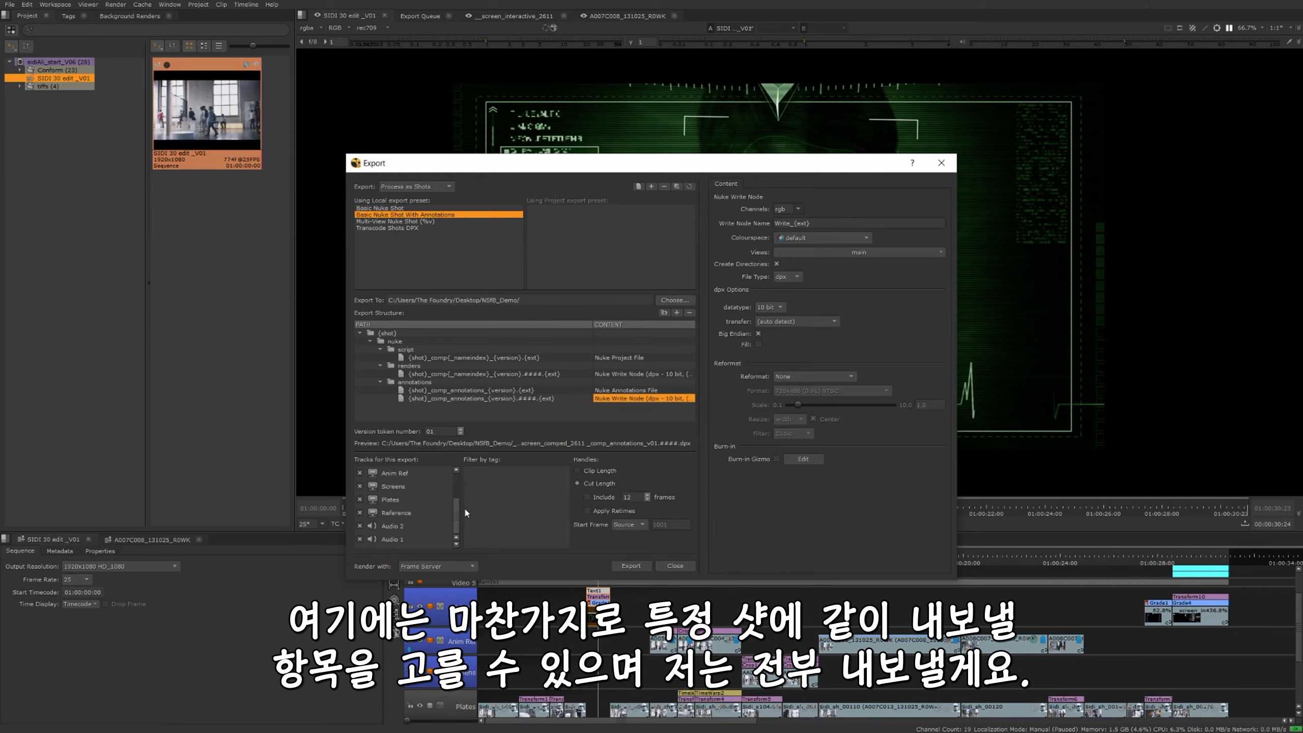
Include all tracks, set a custom start frame of 1001, and export the shot rendering with Frame Server.
{"action": "left_click", "coordinate": [448, 471]}
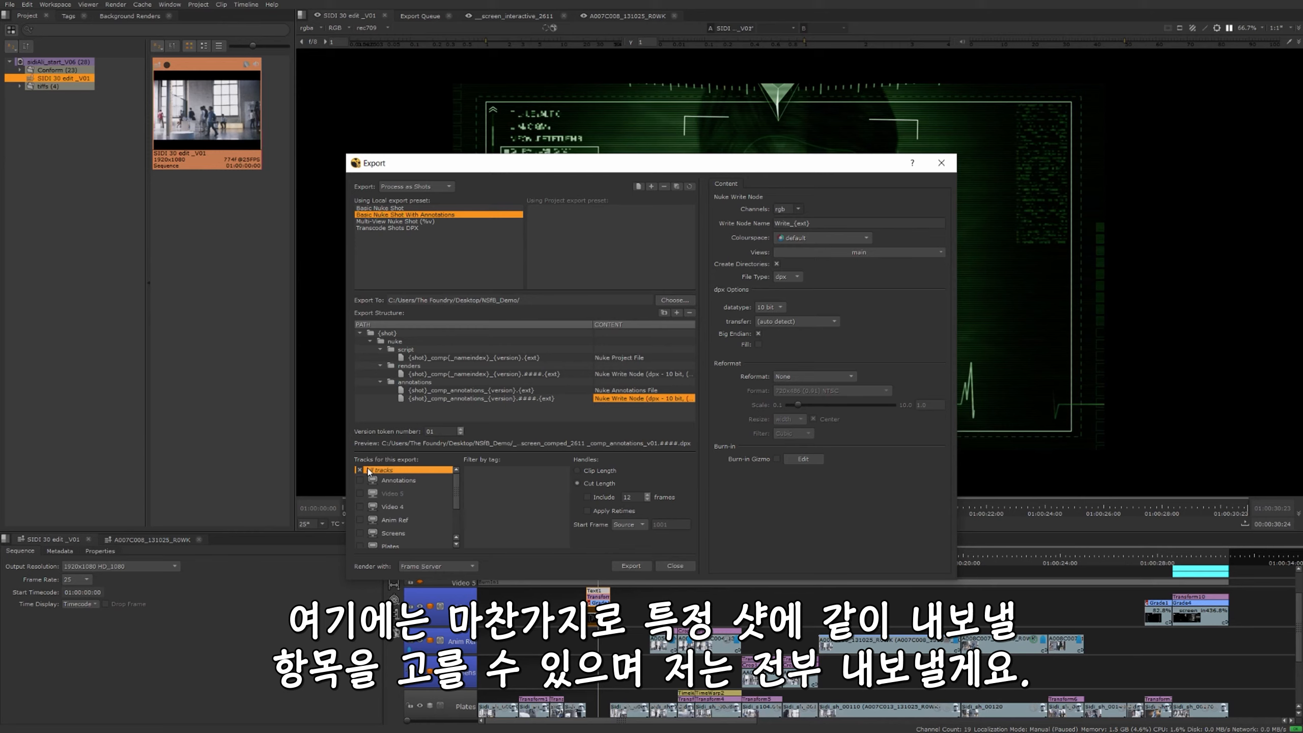
{"action": "left_click", "coordinate": [588, 497]}
{"action": "left_click", "coordinate": [588, 497]}
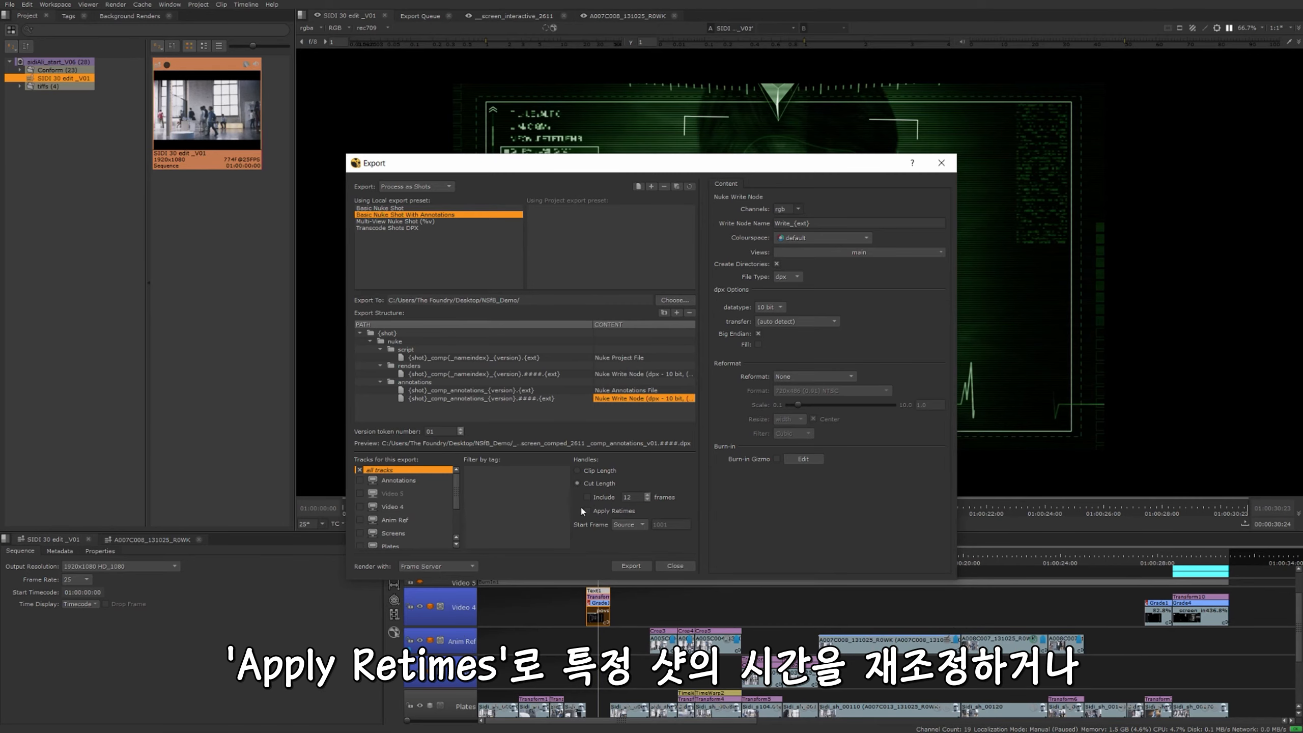
{"action": "left_click", "coordinate": [631, 526]}
{"action": "left_click", "coordinate": [637, 536]}
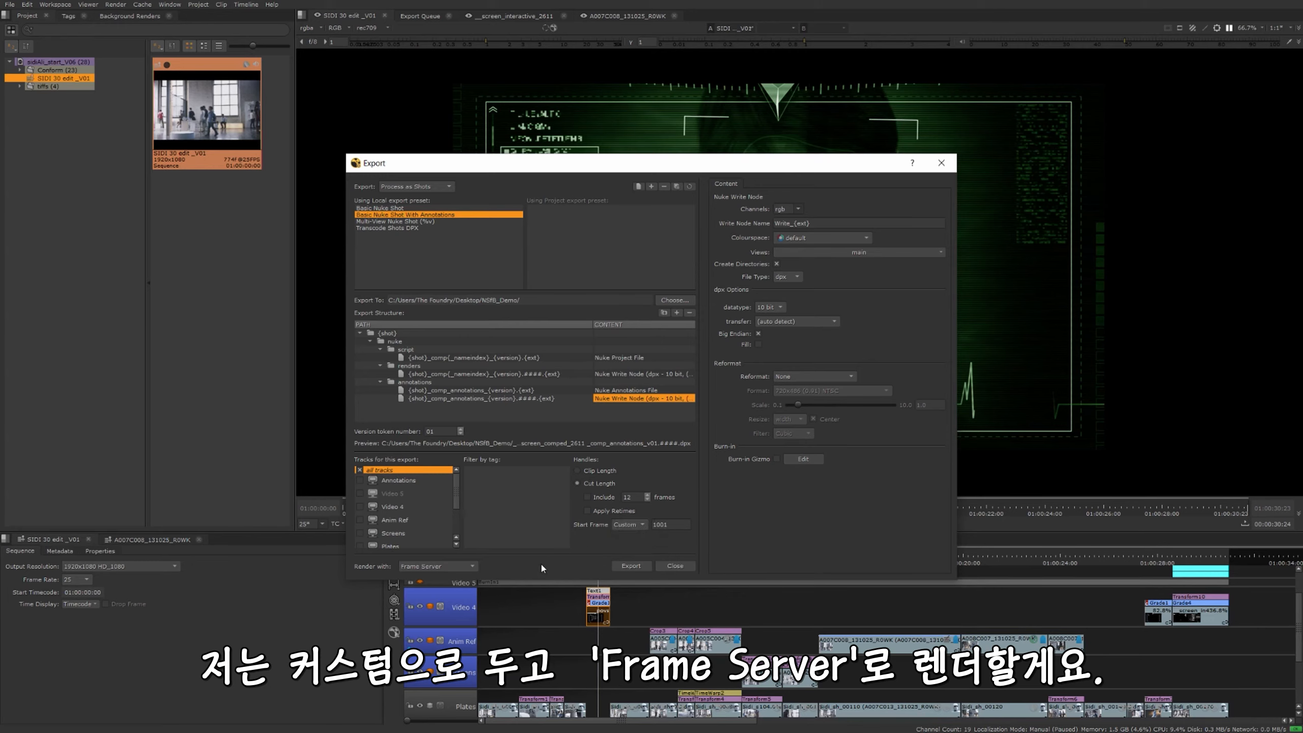
{"action": "left_click", "coordinate": [631, 566]}
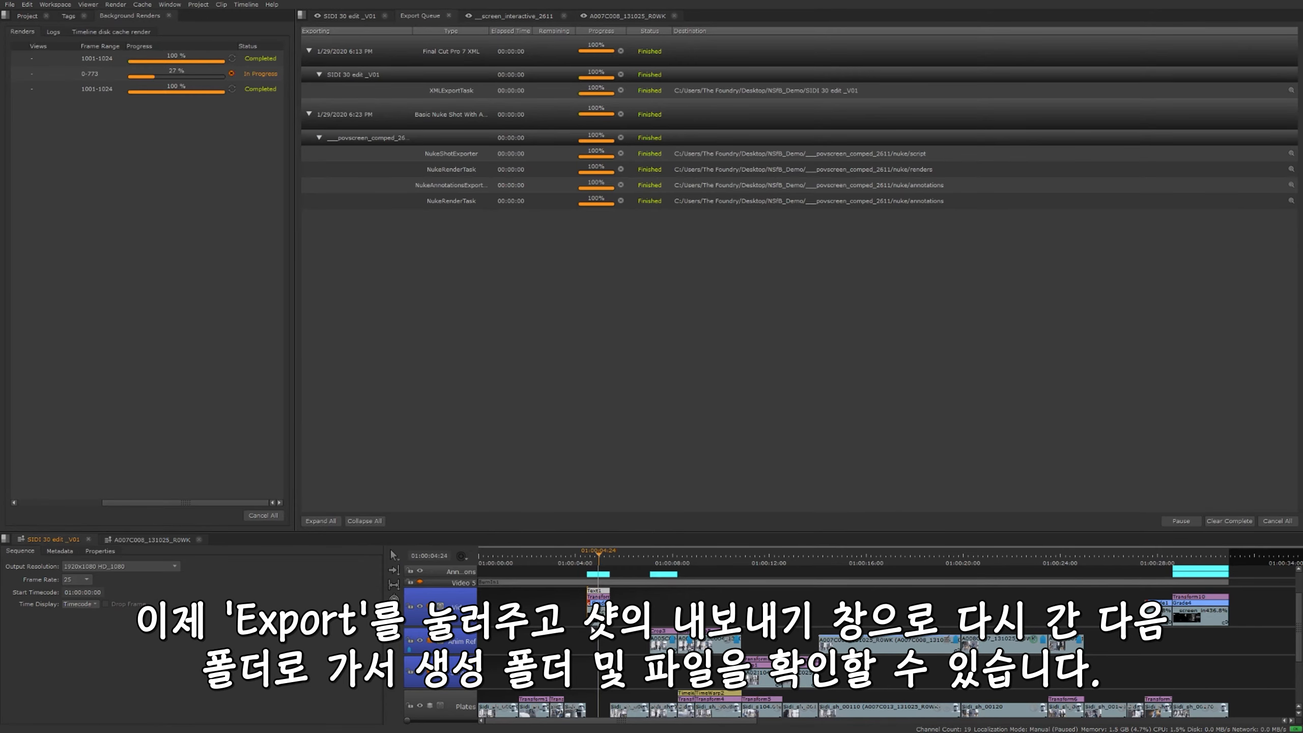
Switch to File Explorer and check the full file names in the script folder of the exported __povscreen_comped_2611 shot's nuke folder.
{"action": "right_click", "coordinate": [594, 622]}
{"action": "left_click", "coordinate": [658, 589]}
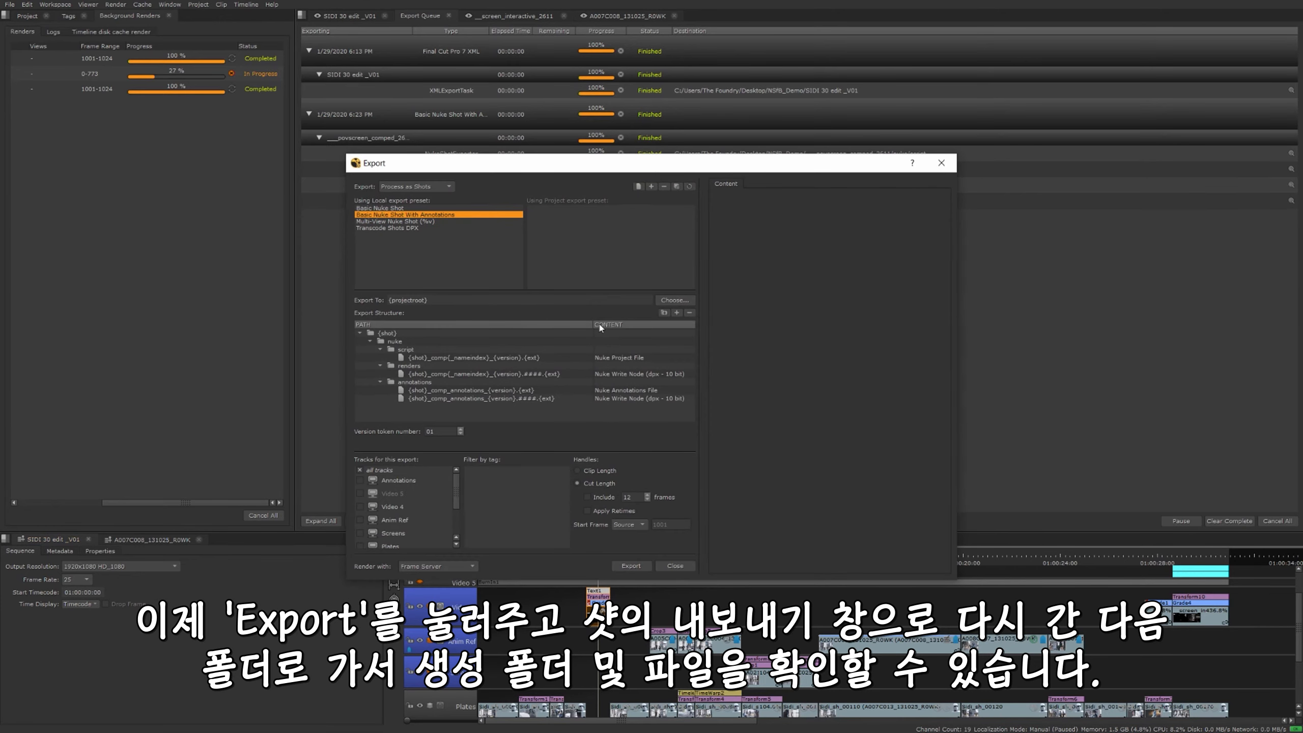
{"action": "key", "text": "alt+Tab"}
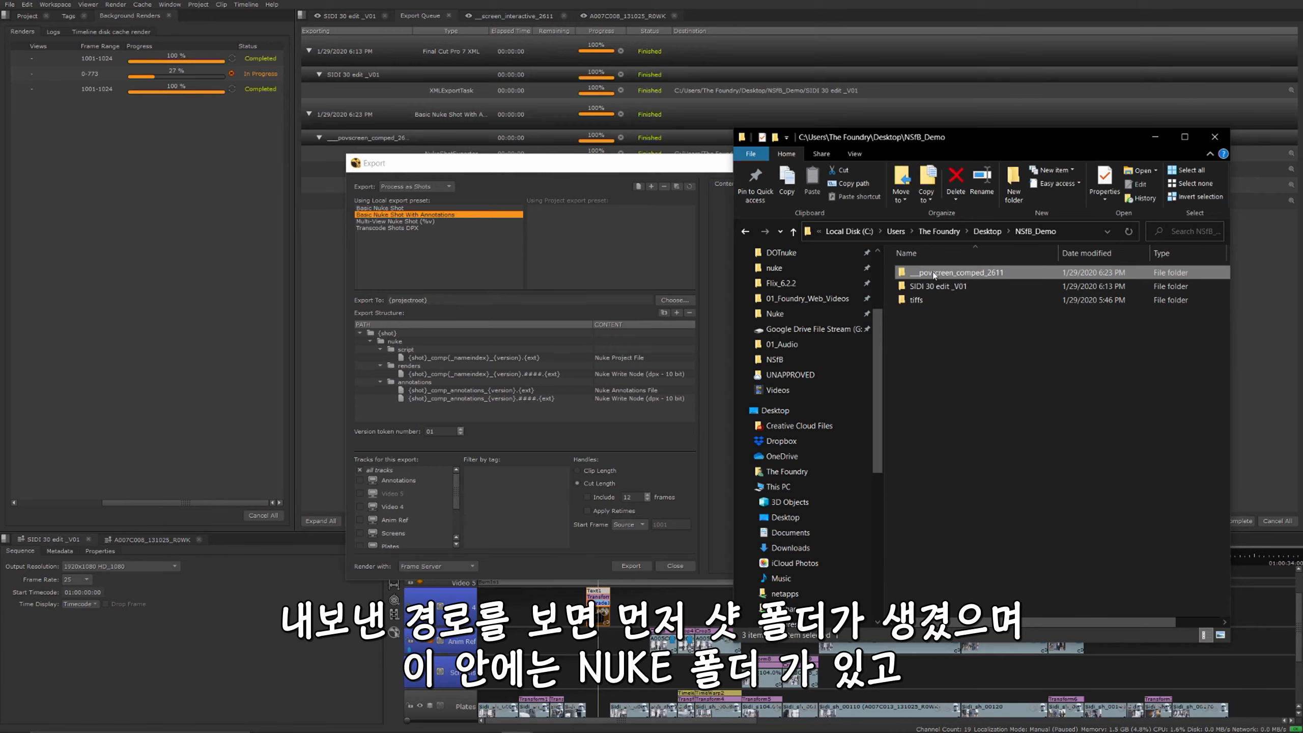
{"action": "double_click", "coordinate": [905, 274]}
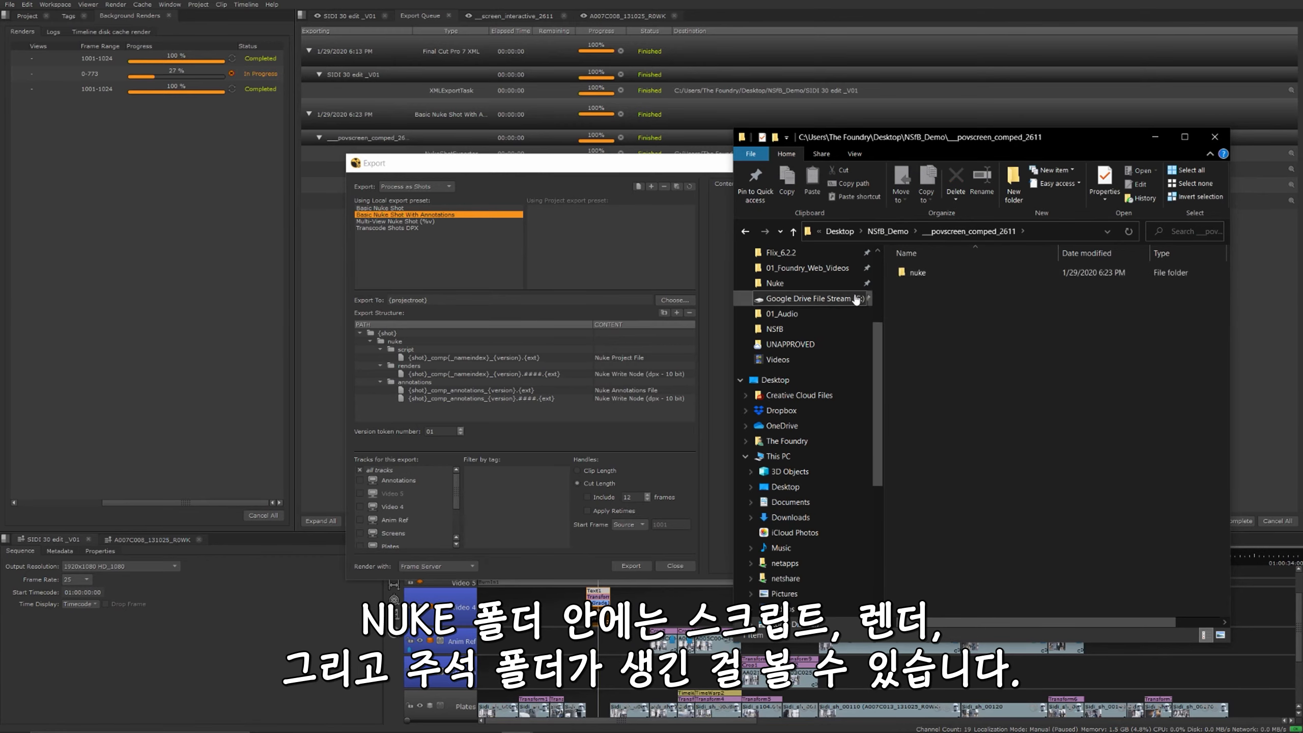
{"action": "left_click", "coordinate": [905, 273]}
{"action": "double_click", "coordinate": [905, 273]}
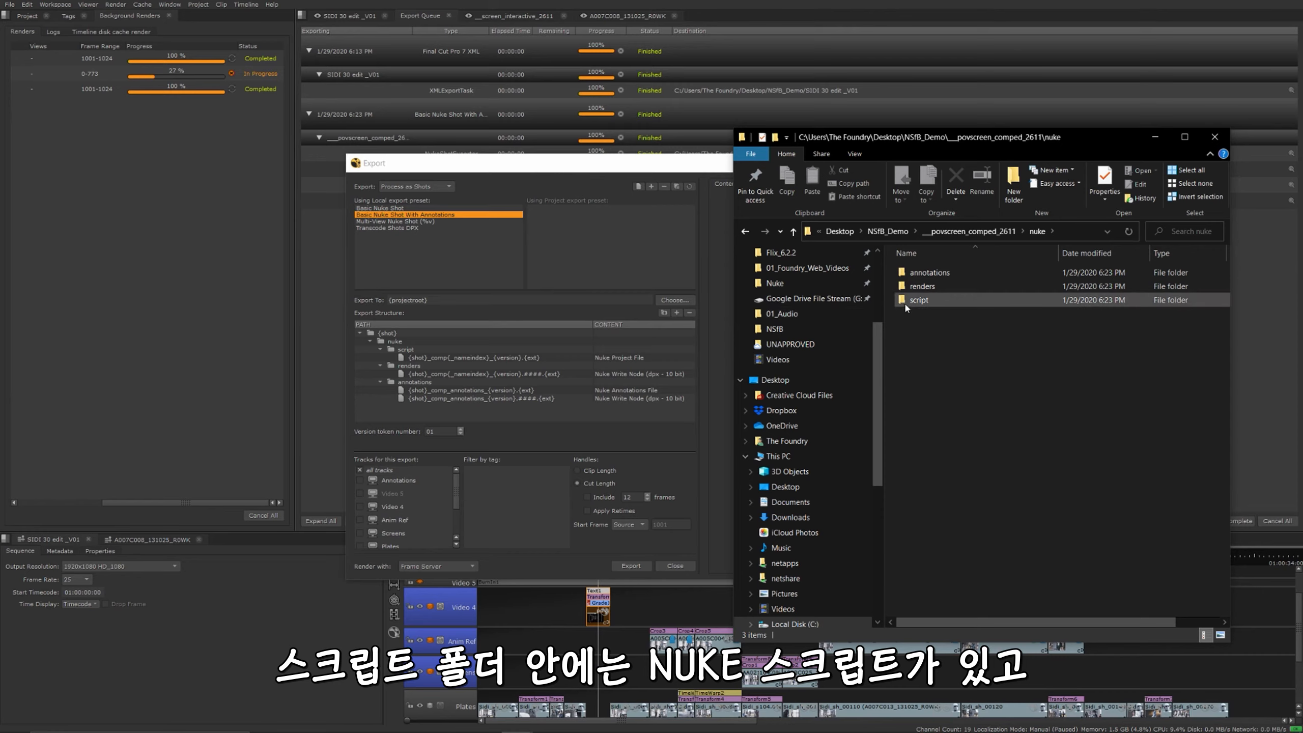
{"action": "left_click", "coordinate": [918, 300]}
{"action": "double_click", "coordinate": [919, 300]}
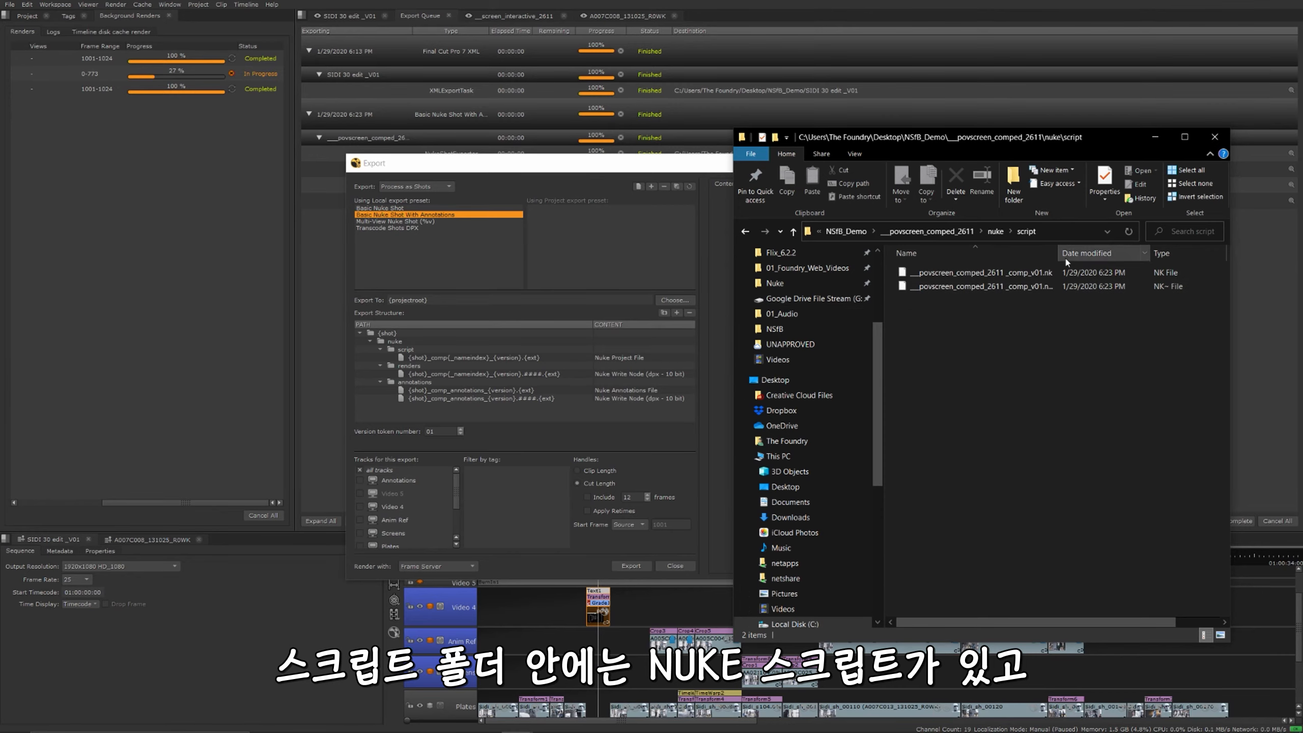
{"action": "left_click_drag", "start_coordinate": [1057, 253], "coordinate": [1103, 253]}
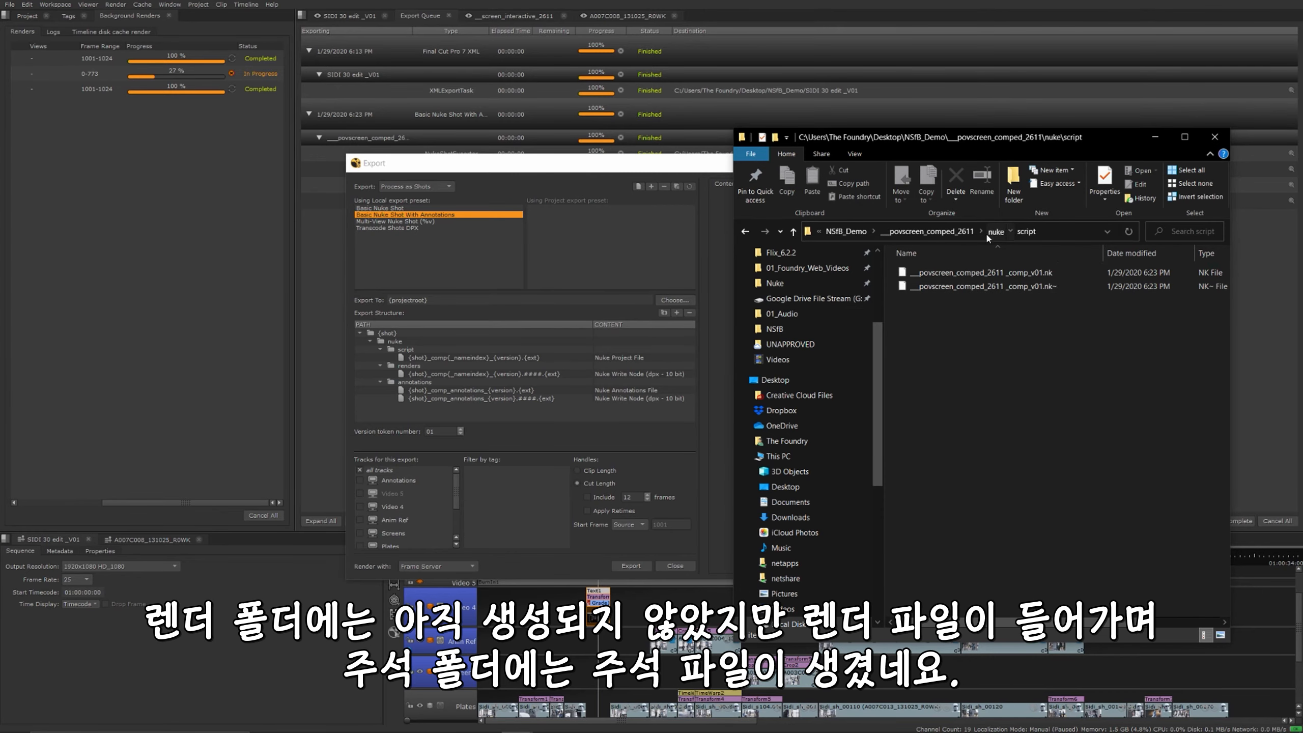
Check the shot's renders and annotations folders, showing full file names, and close File Explorer and the export dialog.
{"action": "left_click", "coordinate": [987, 231]}
{"action": "left_click", "coordinate": [945, 288]}
{"action": "double_click", "coordinate": [944, 287]}
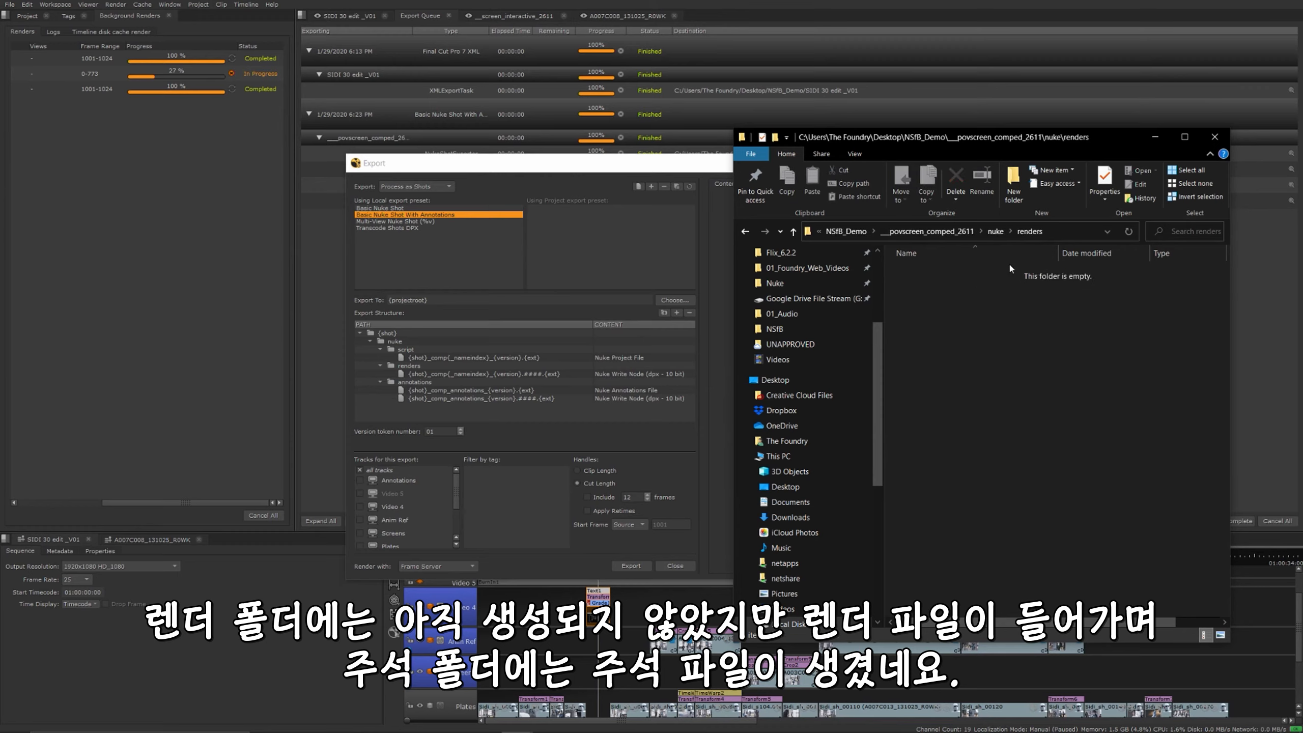
{"action": "left_click", "coordinate": [995, 232]}
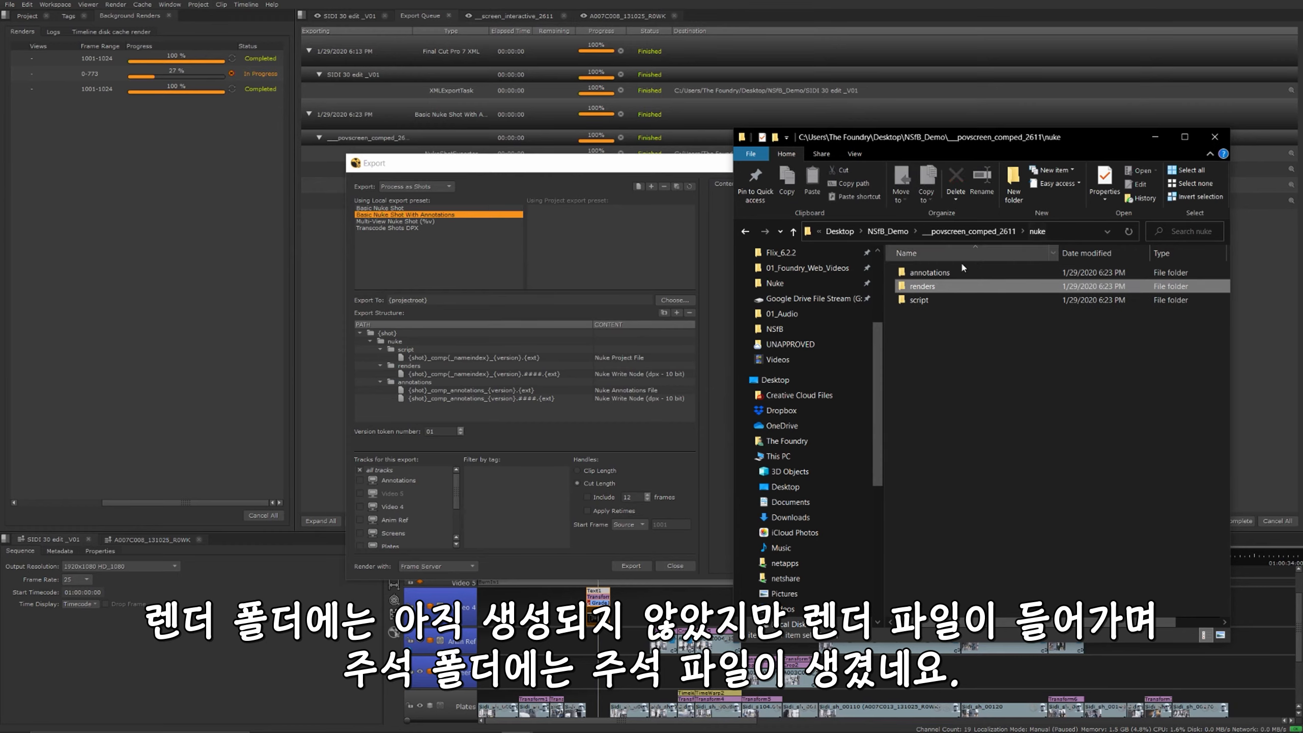
{"action": "double_click", "coordinate": [936, 274]}
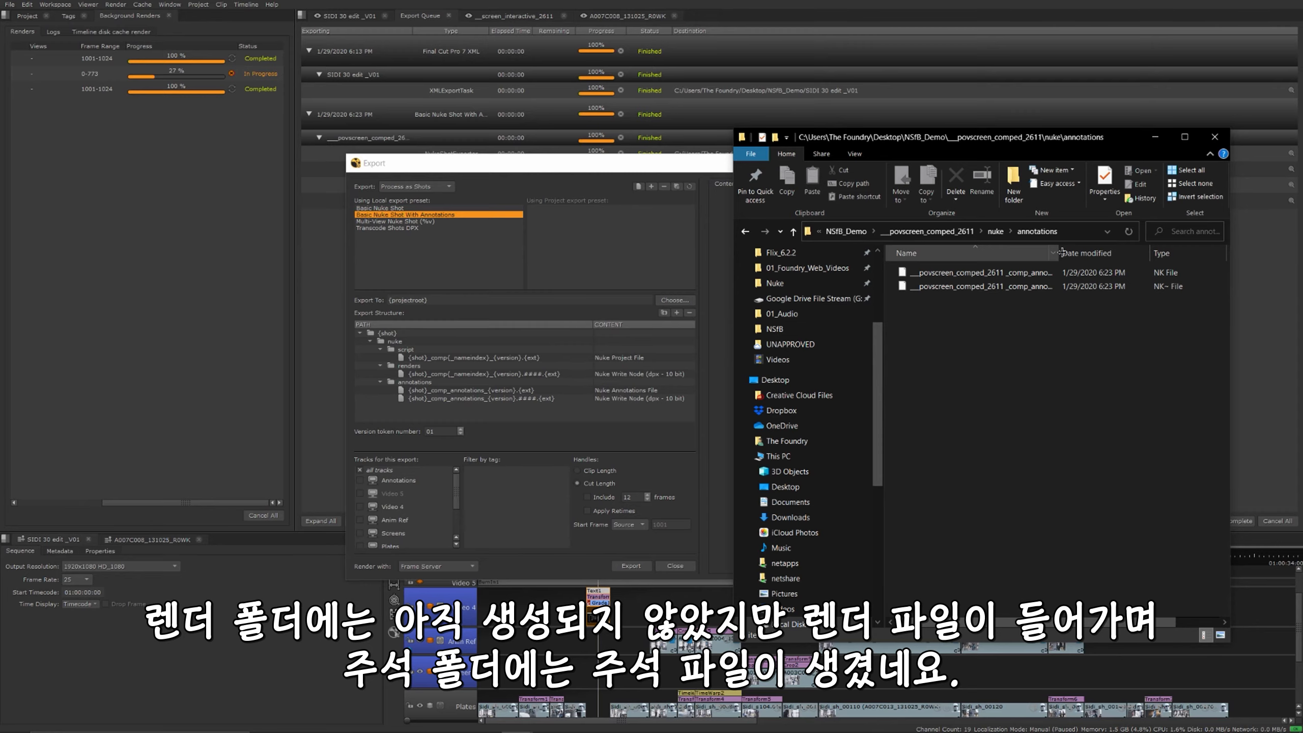
{"action": "left_click_drag", "start_coordinate": [1058, 253], "coordinate": [1116, 253]}
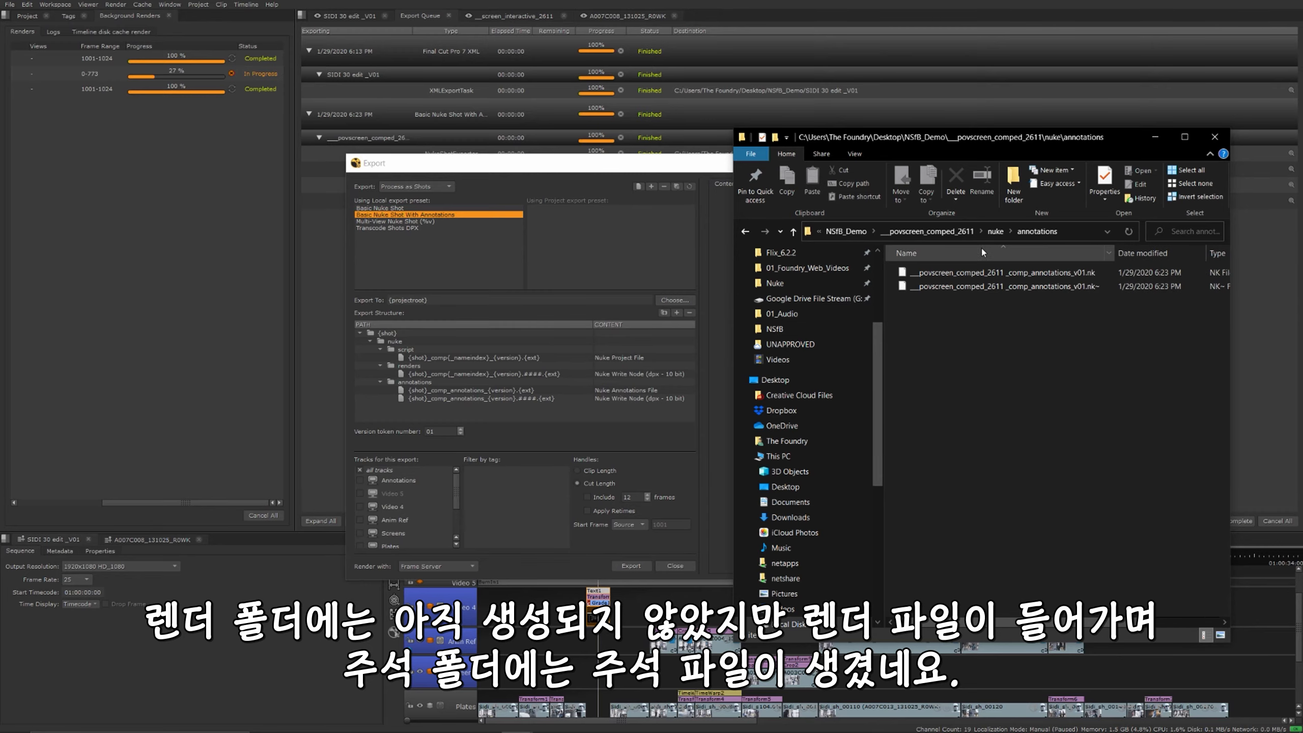
{"action": "key", "text": "alt+Up"}
{"action": "left_click", "coordinate": [1214, 136]}
{"action": "left_click", "coordinate": [676, 566]}
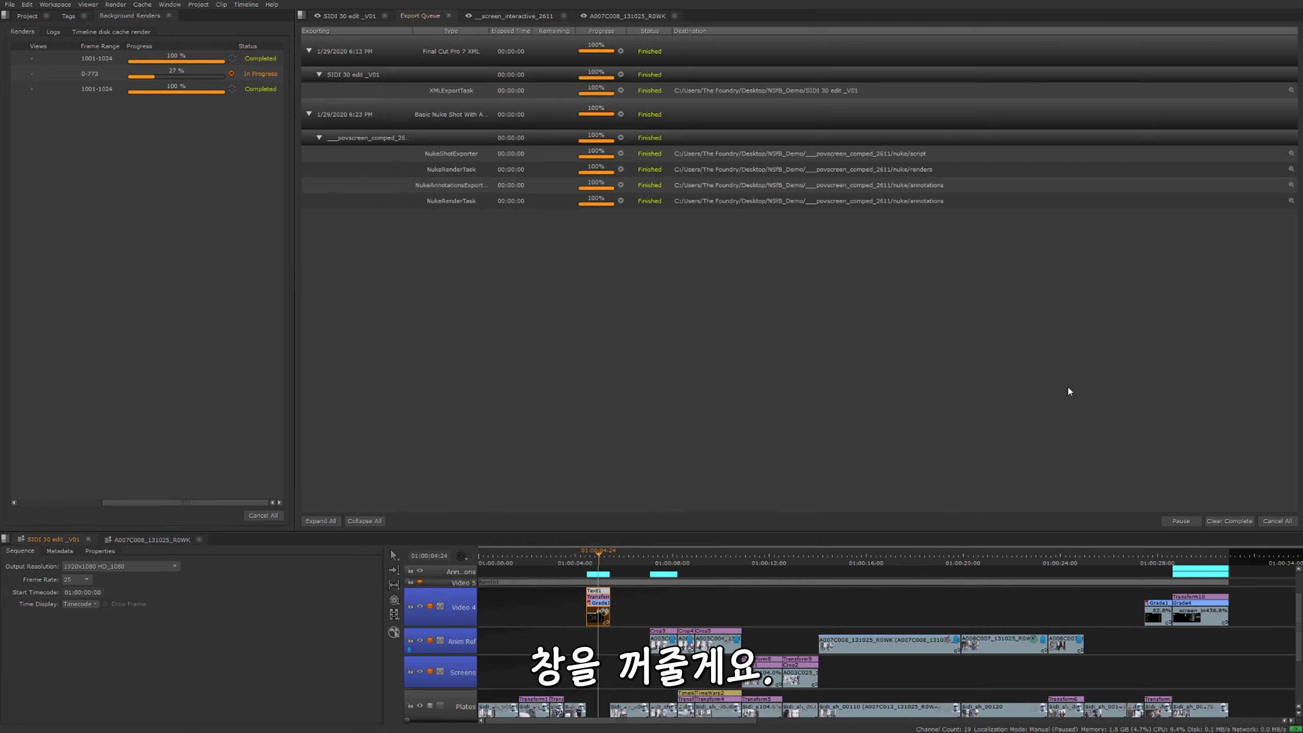